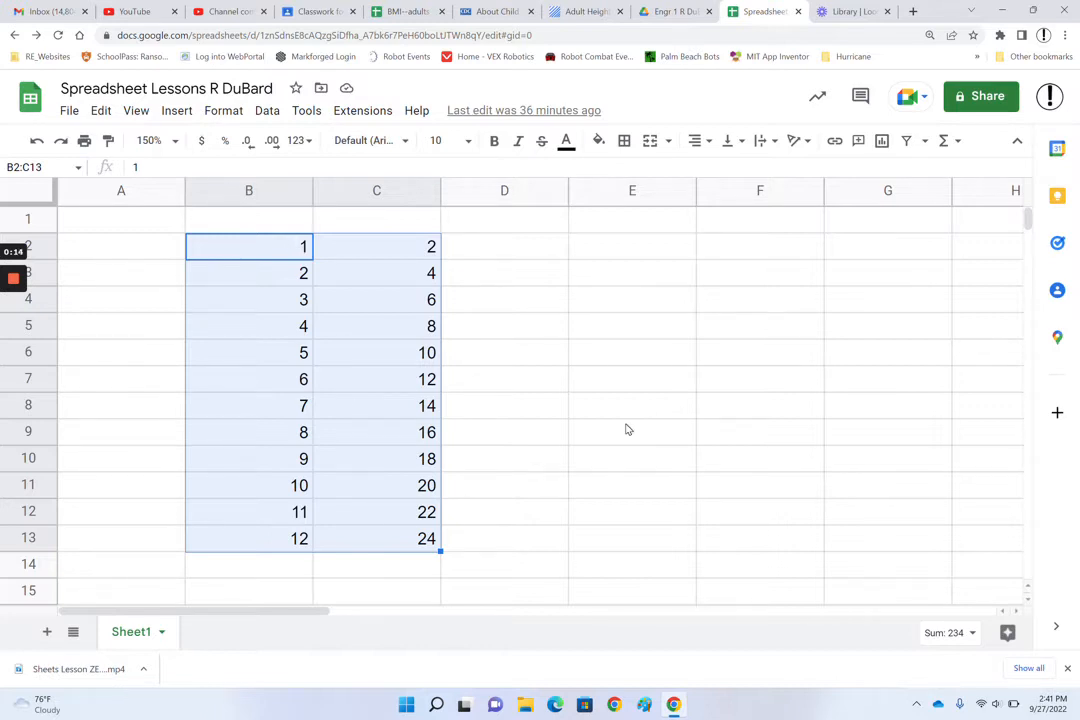
Step: Clear the numbers in B2:C13, and enter 1 in cell B2 and 2 in cell B3
{"action": "key", "text": "Delete"}
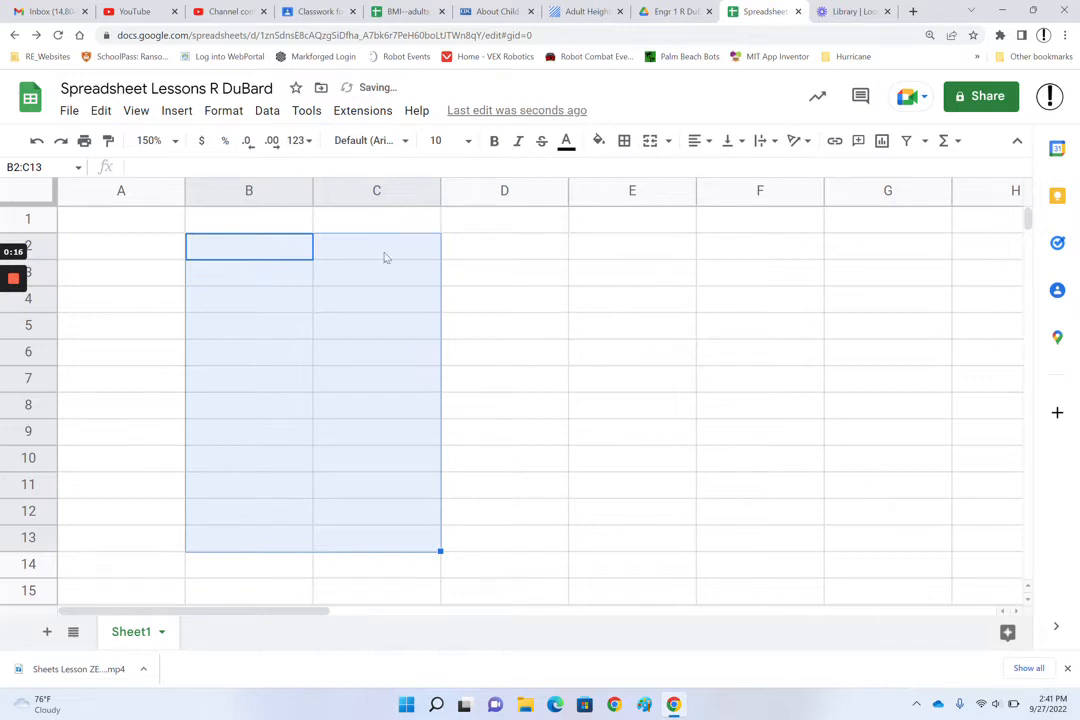
{"action": "left_click", "coordinate": [241, 257]}
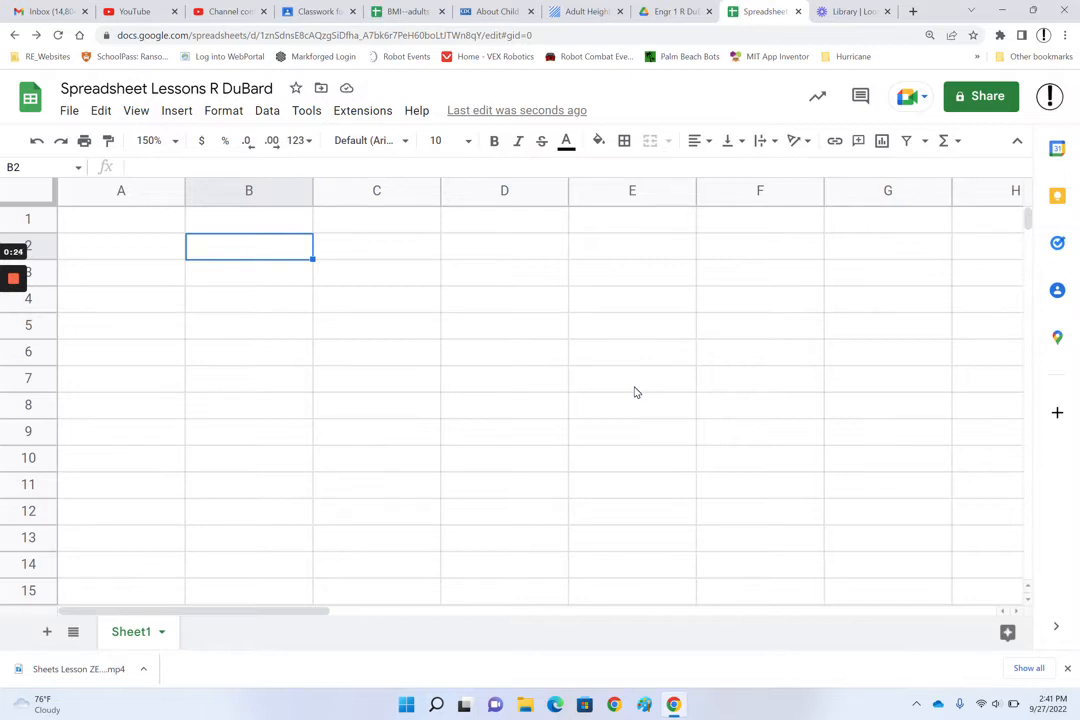
{"action": "type", "text": "1"}
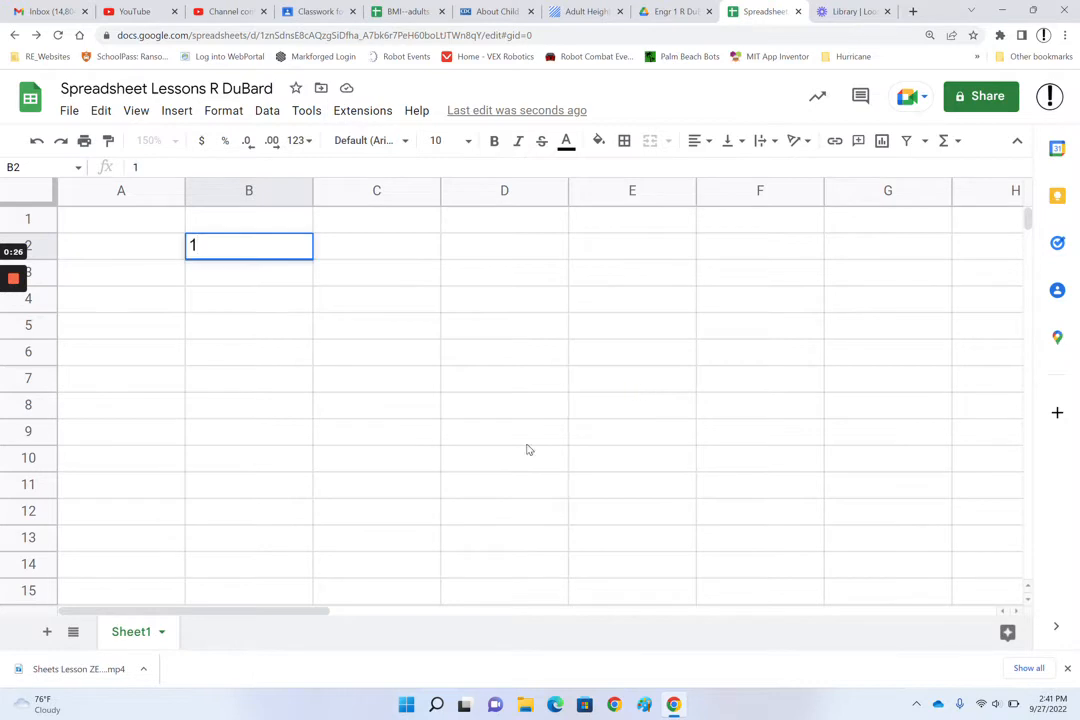
{"action": "key", "text": "Return"}
{"action": "type", "text": "2"}
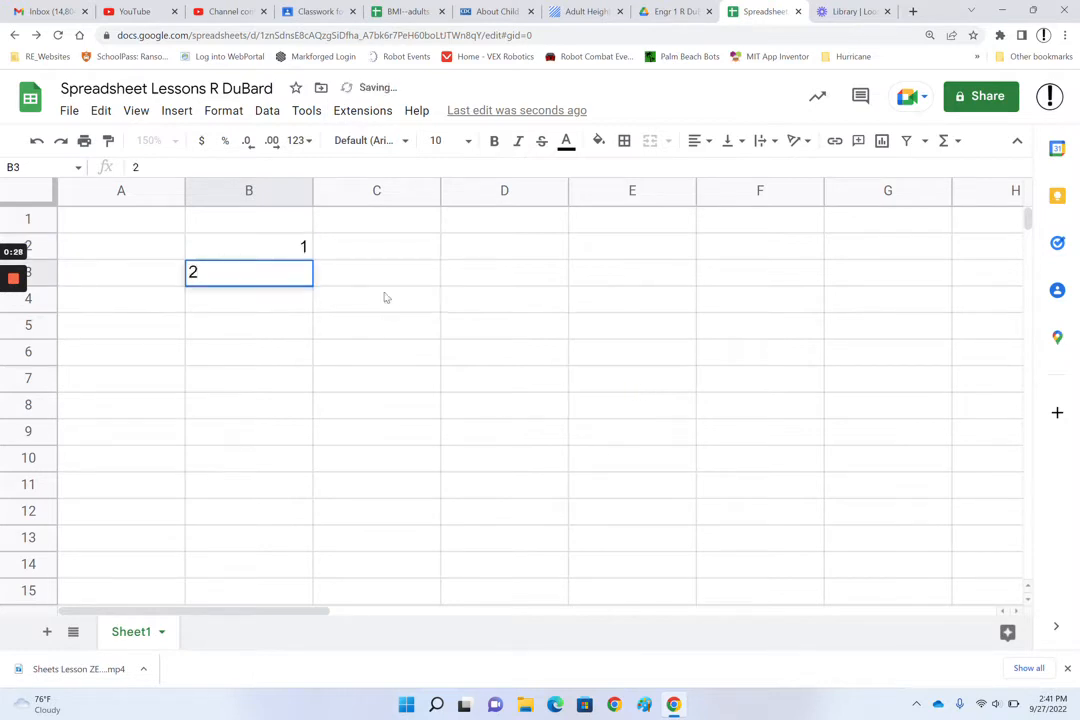
{"action": "left_click", "coordinate": [536, 338]}
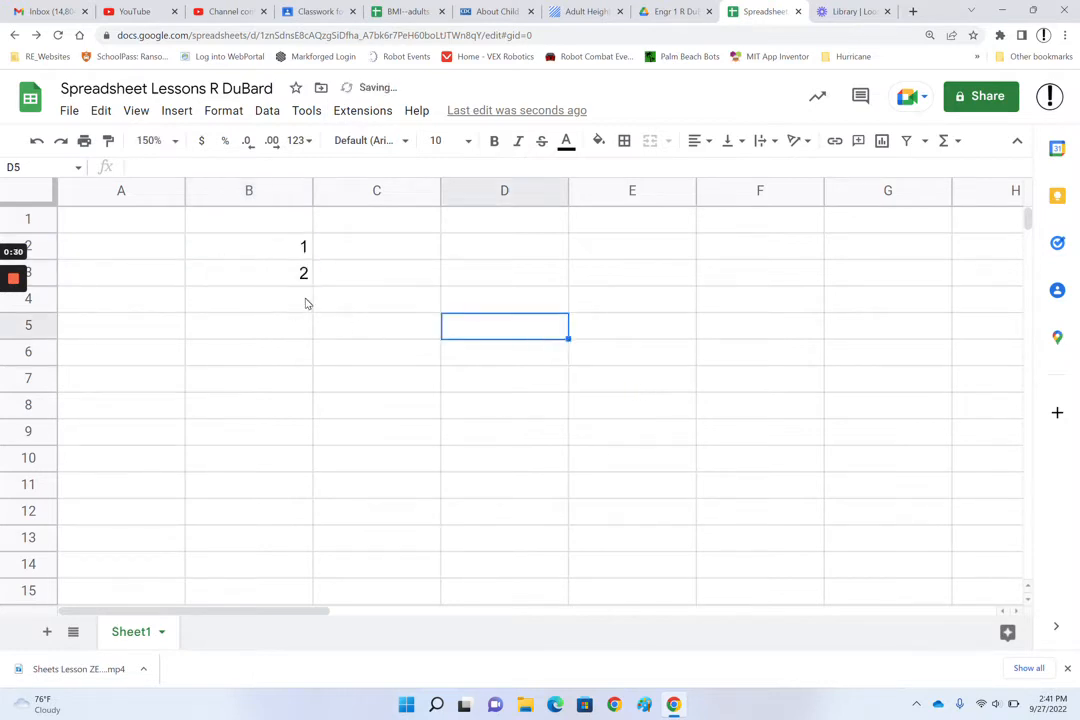
Step: Rename the sheet Sheet1 to Fibonacci
{"action": "left_click", "coordinate": [298, 247]}
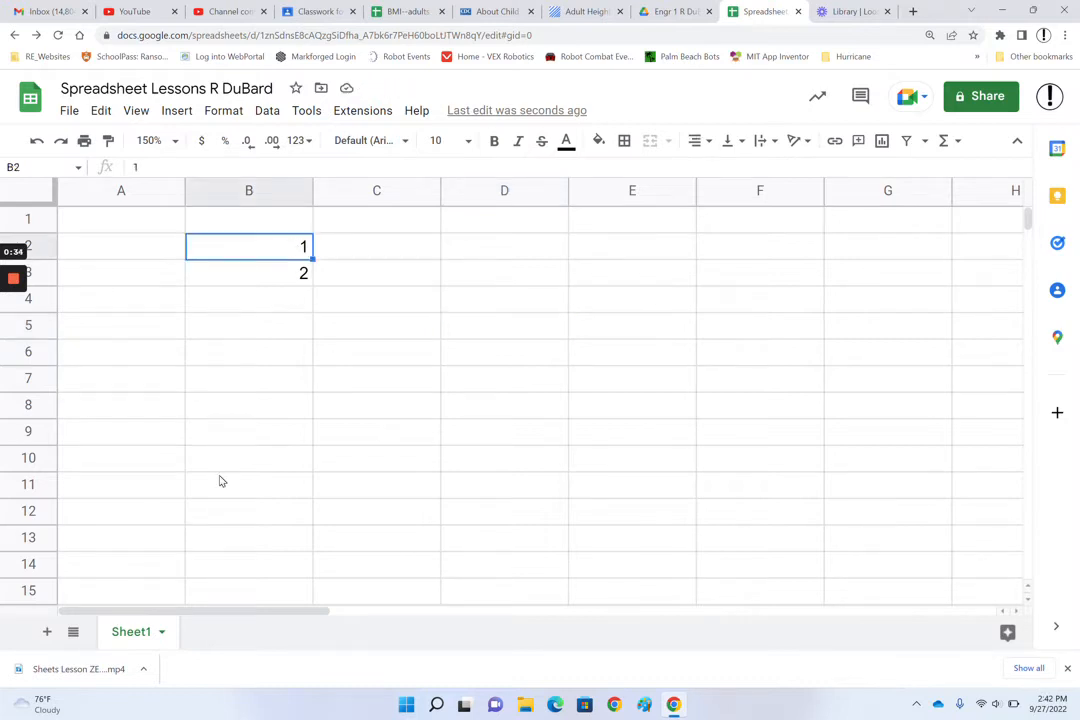
{"action": "left_click", "coordinate": [161, 633]}
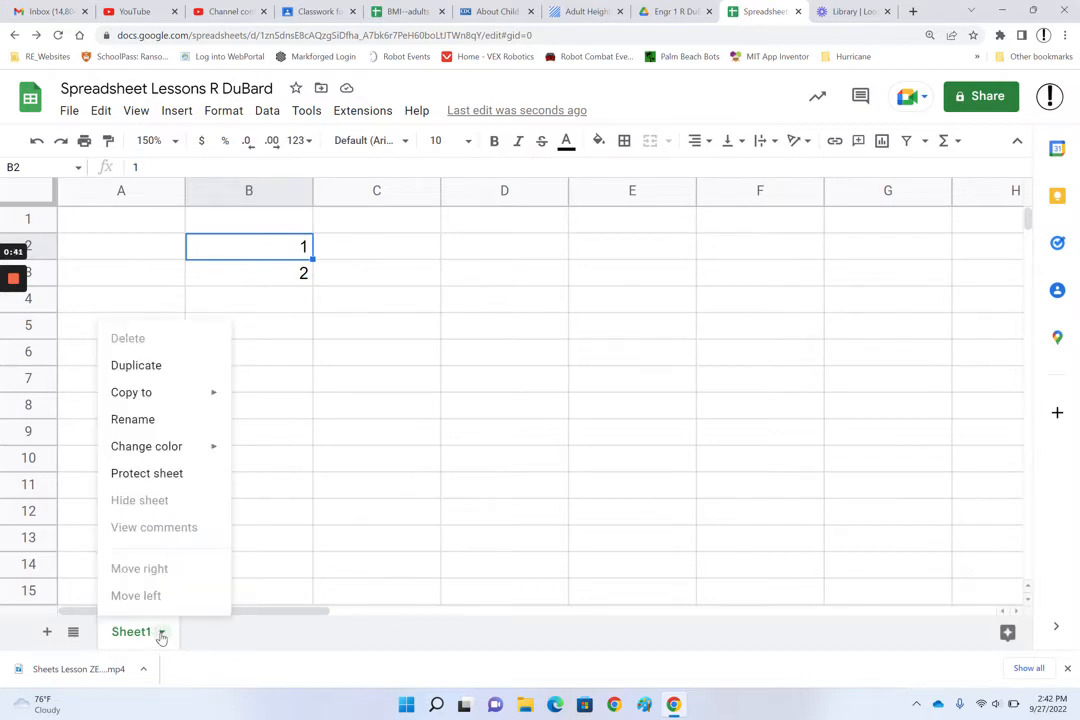
{"action": "left_click", "coordinate": [169, 425]}
{"action": "type", "text": "Fb"}
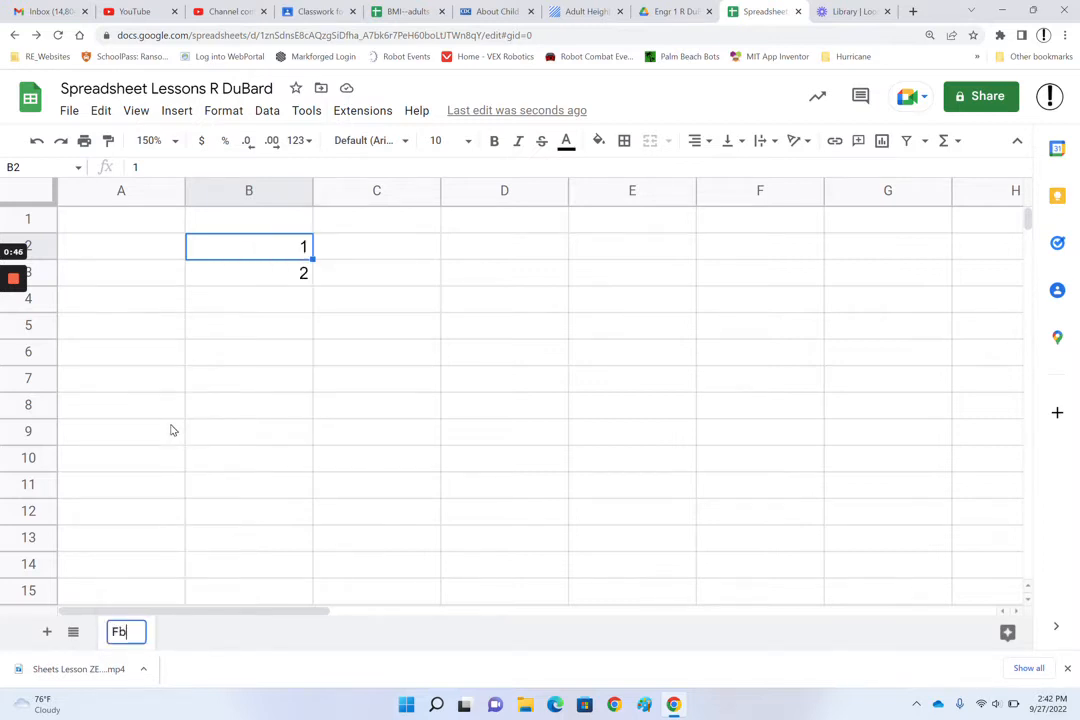
{"action": "key", "text": "BackSpace"}
{"action": "type", "text": "ibonacci"}
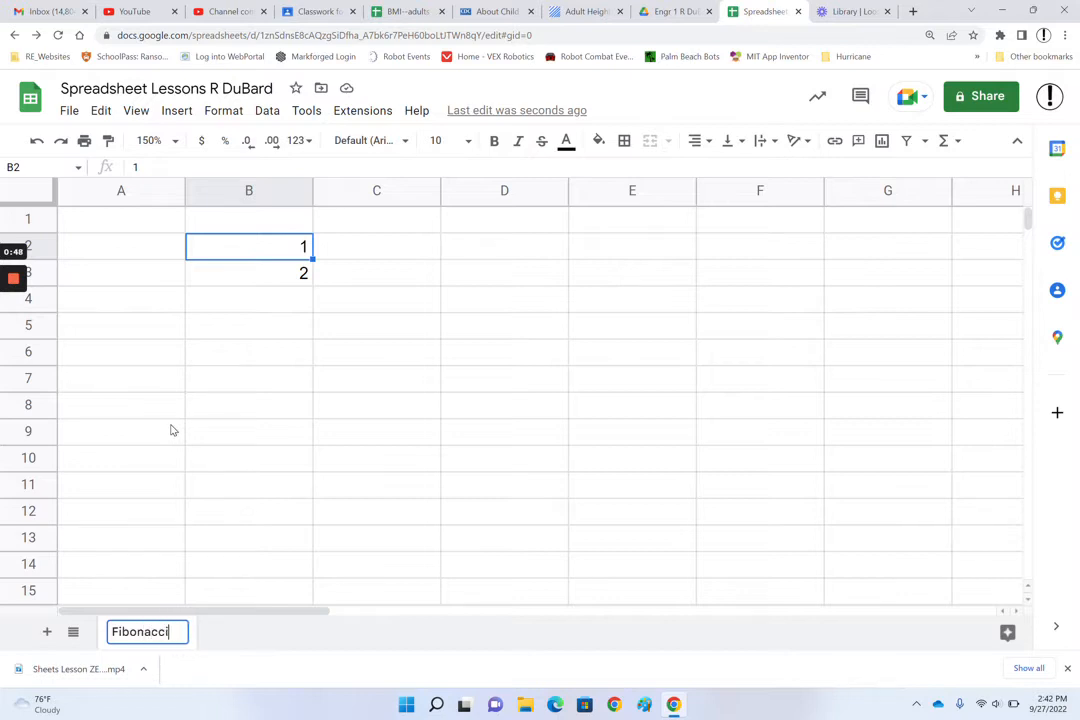
{"action": "key", "text": "Return"}
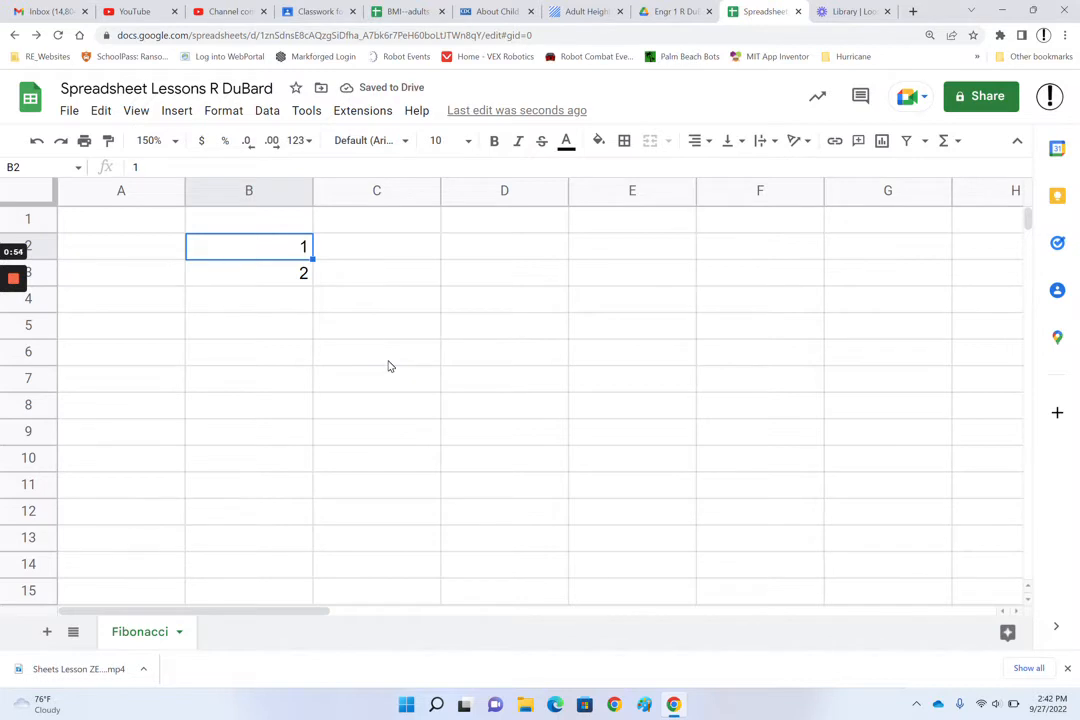
{"action": "left_click", "coordinate": [290, 308]}
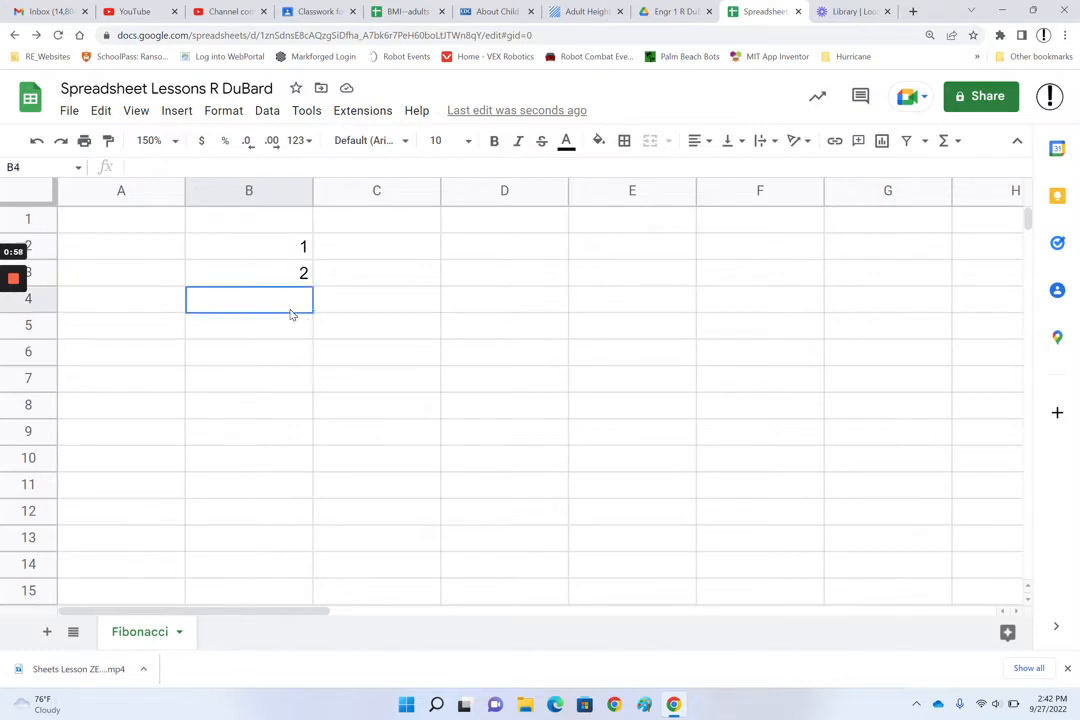
{"action": "left_click", "coordinate": [292, 254]}
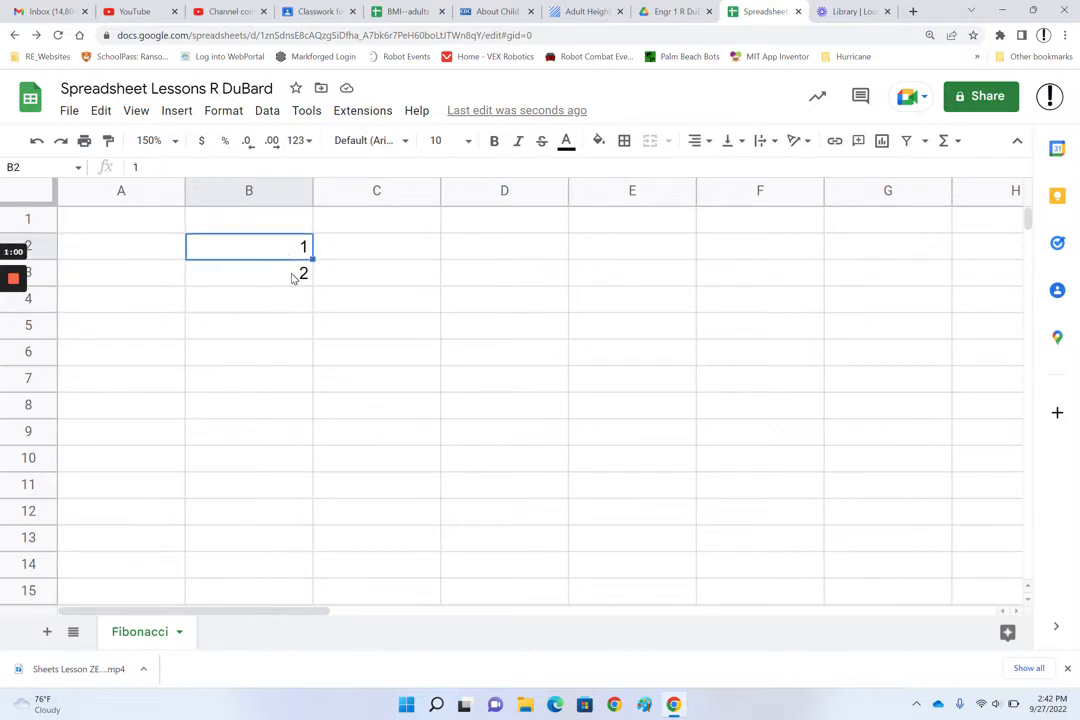
{"action": "left_click", "coordinate": [294, 278]}
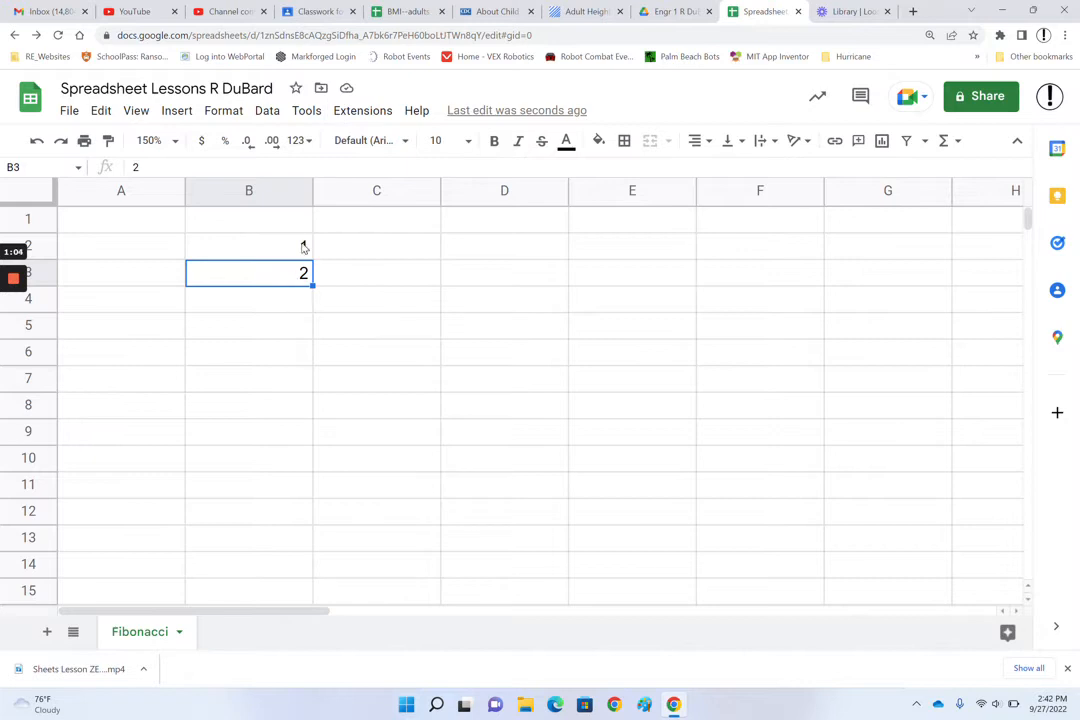
{"action": "left_click", "coordinate": [304, 246]}
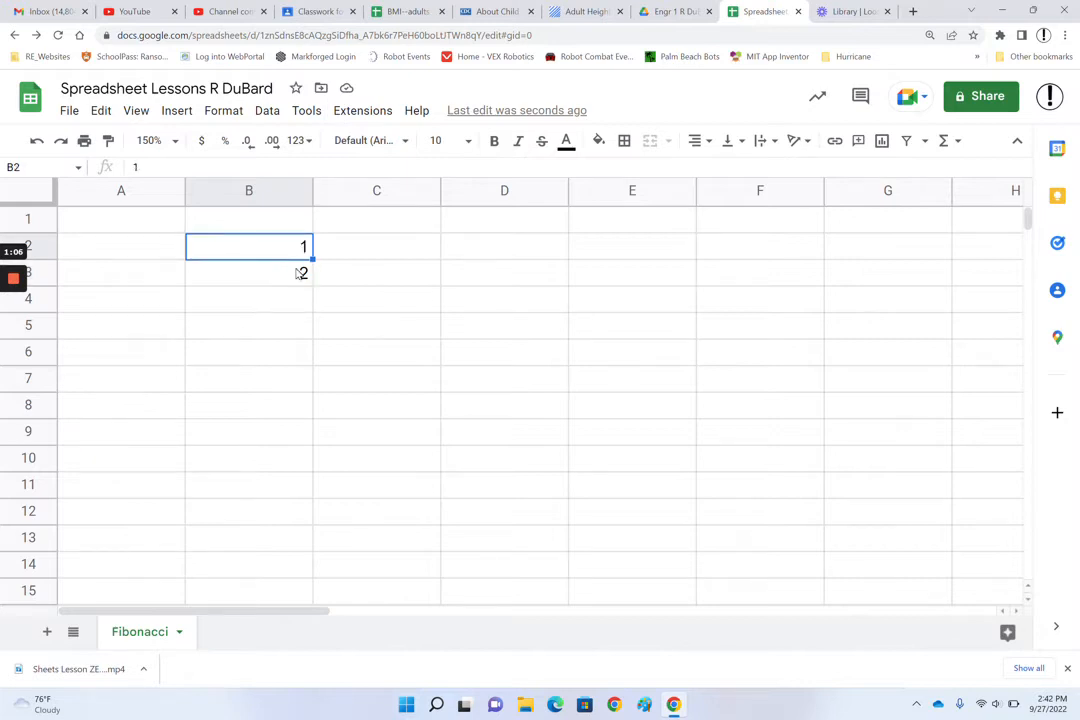
{"action": "left_click", "coordinate": [300, 272]}
{"action": "left_click", "coordinate": [298, 250]}
{"action": "left_click", "coordinate": [300, 282]}
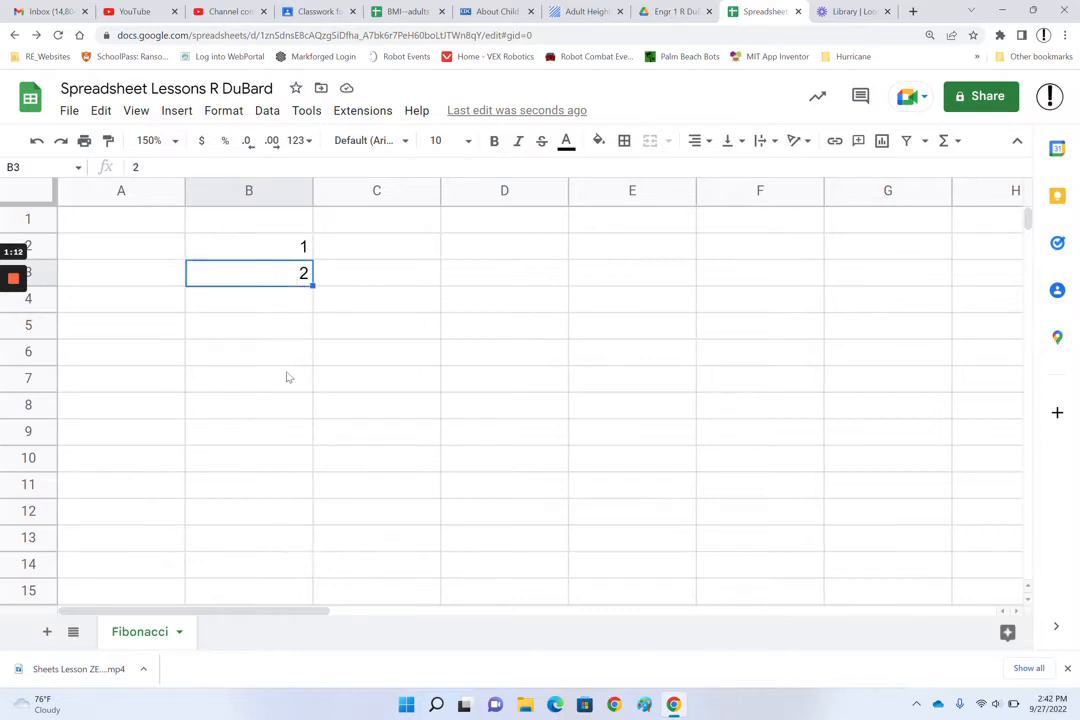
Step: Continue the sequence by hand in column B, entering 3, 5, 8, 13 and 21 in cells B4 through B8
{"action": "left_click", "coordinate": [303, 308]}
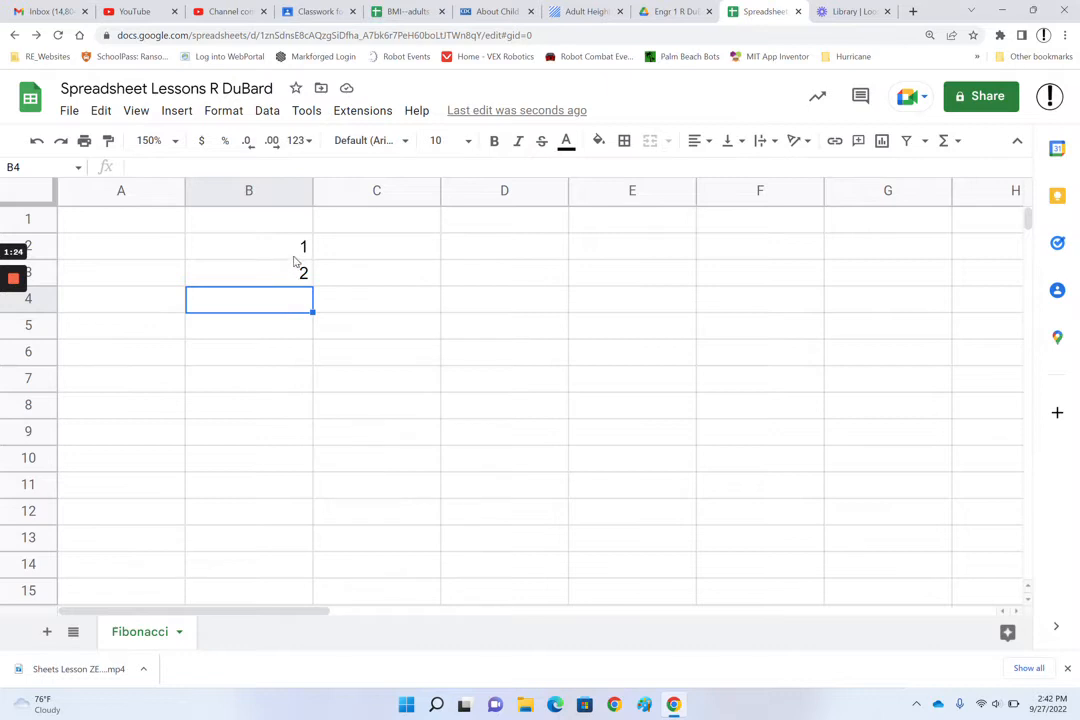
{"action": "type", "text": "3"}
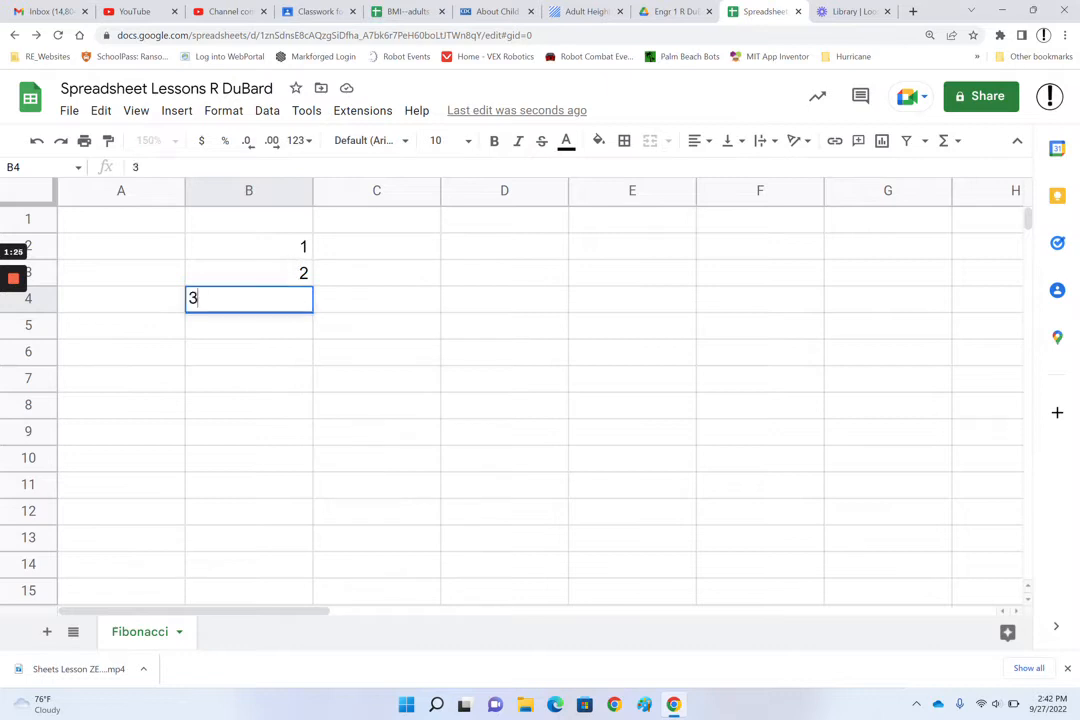
{"action": "left_click", "coordinate": [299, 336]}
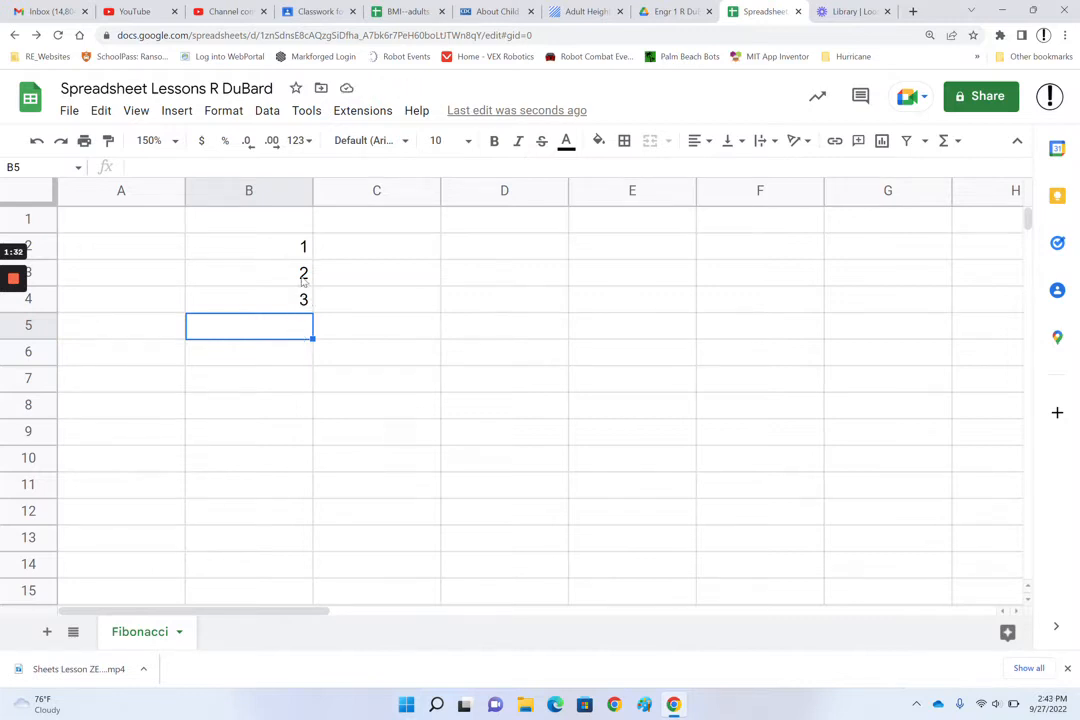
{"action": "type", "text": "5"}
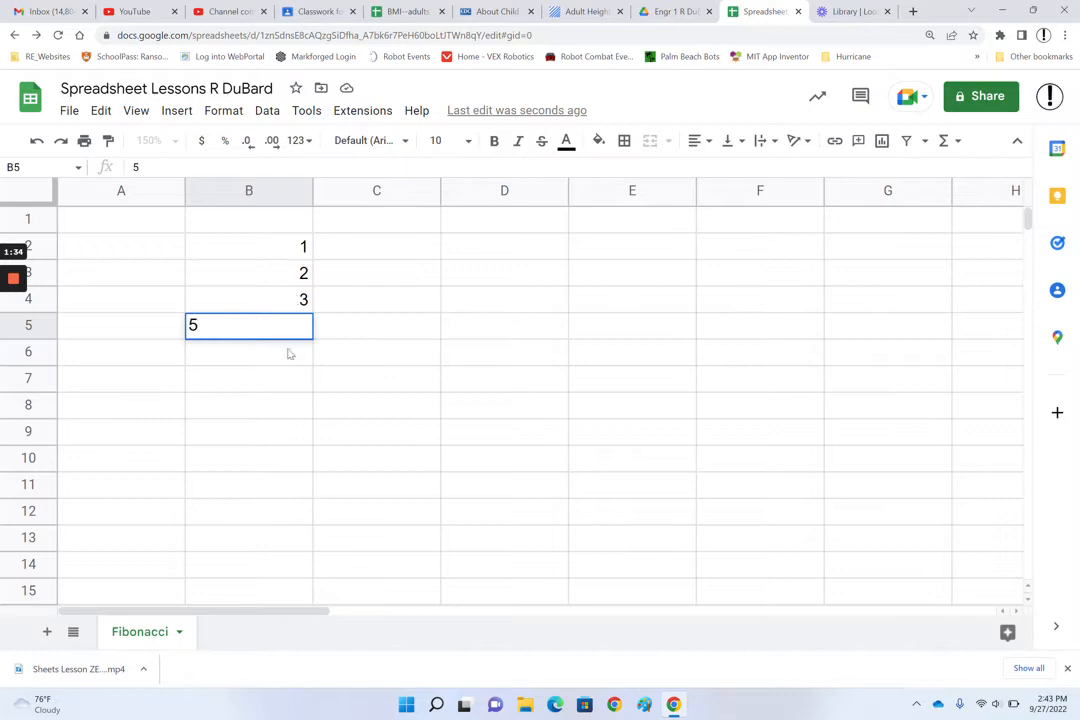
{"action": "key", "text": "Return"}
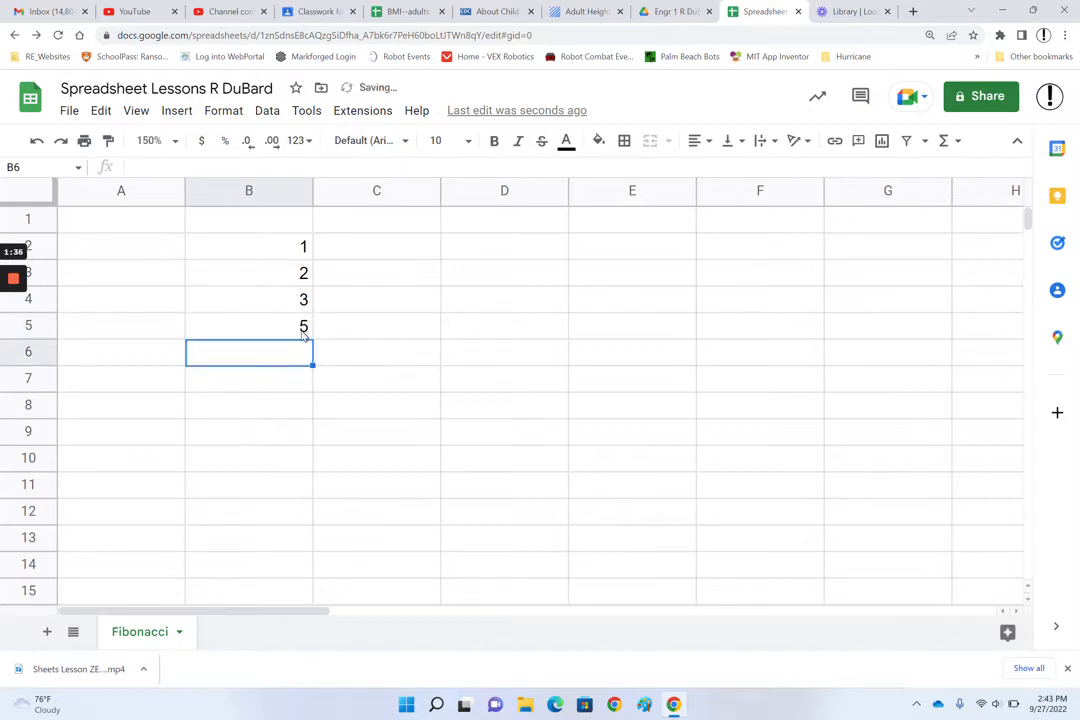
{"action": "type", "text": "8"}
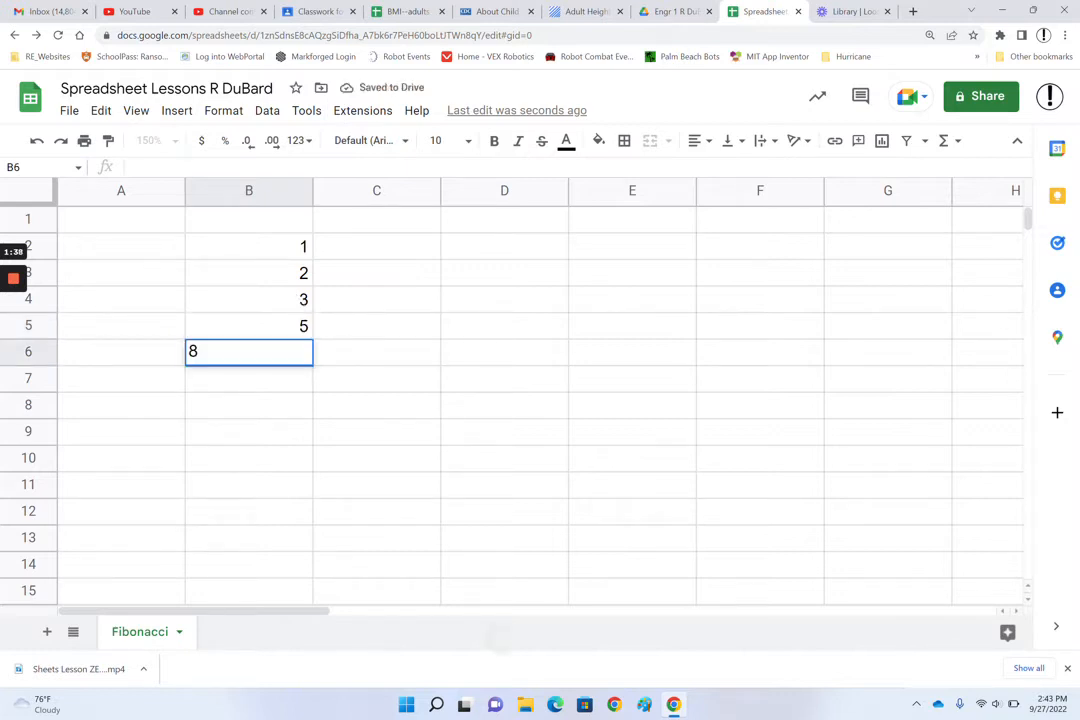
{"action": "key", "text": "Return"}
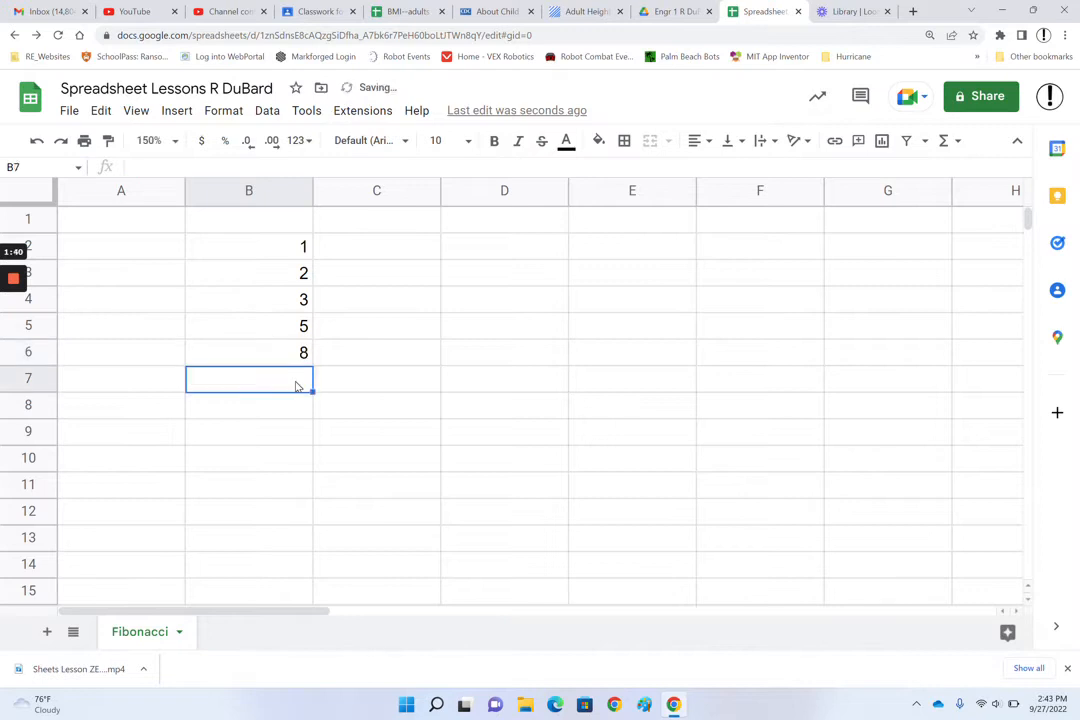
{"action": "type", "text": "13"}
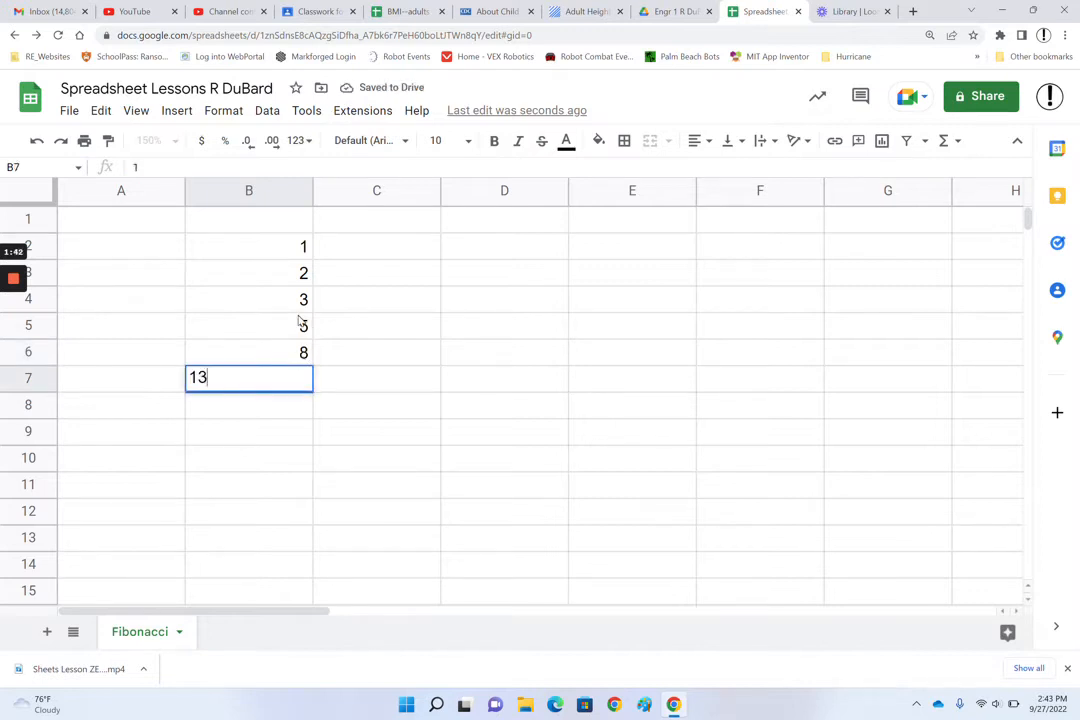
{"action": "key", "text": "Return"}
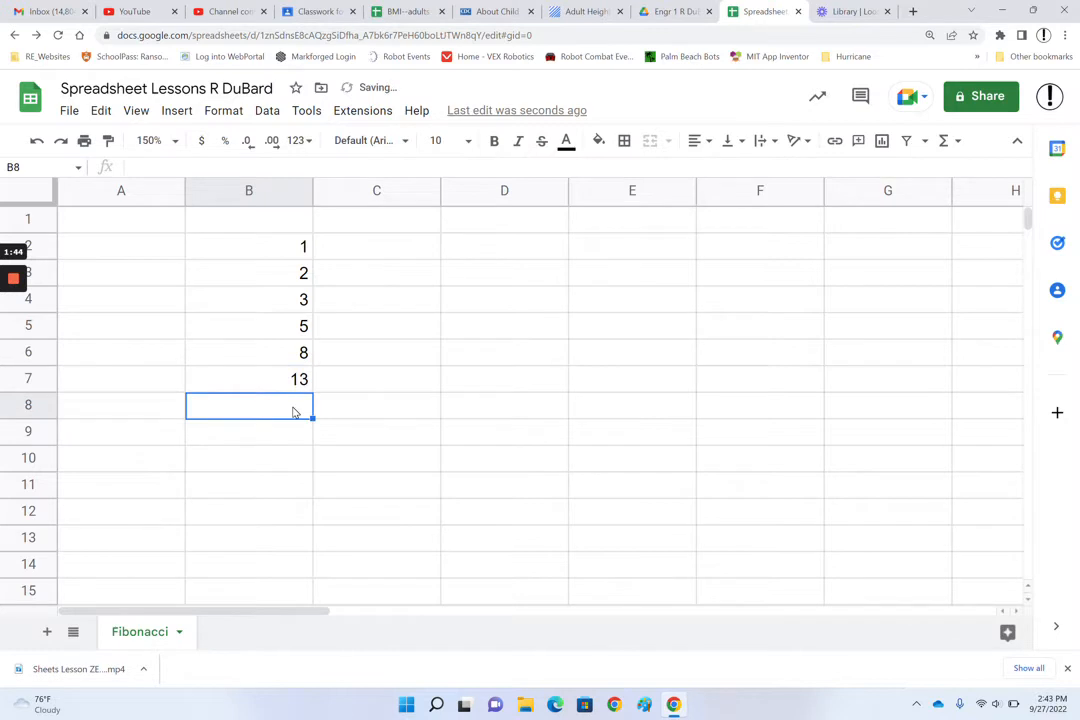
{"action": "type", "text": "21"}
{"action": "left_click", "coordinate": [447, 419]}
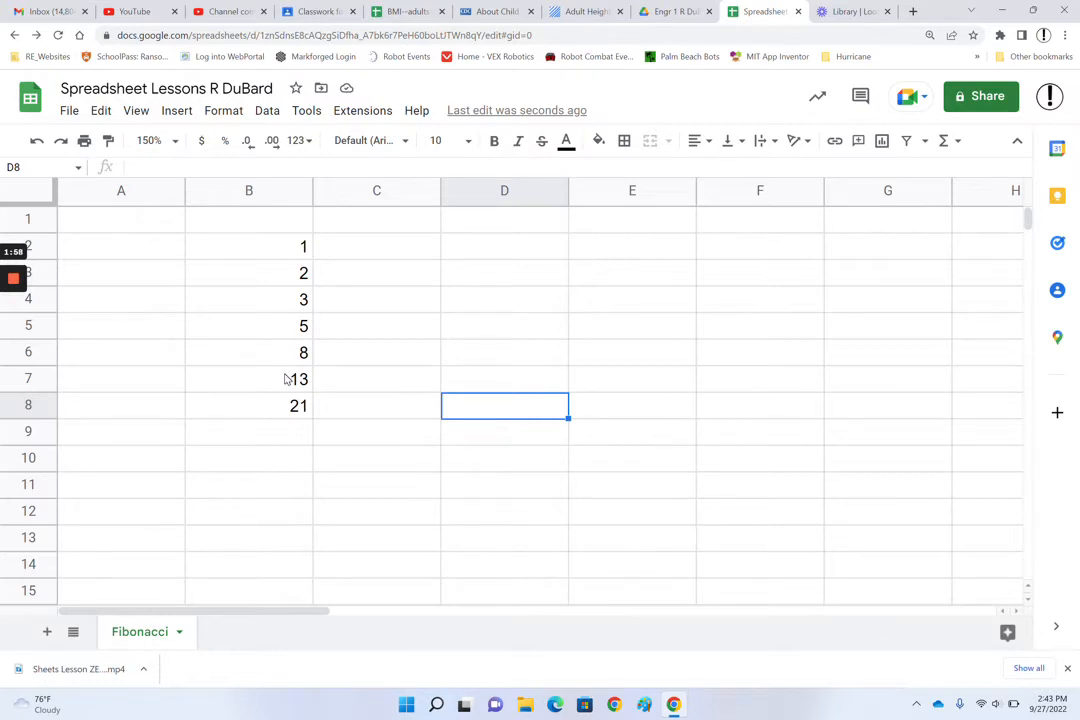
Step: Clear cells B7:B8 and try to autofill the B2:B6 sequence down through B12
{"action": "left_click_drag", "start_coordinate": [287, 379], "coordinate": [285, 415]}
{"action": "key", "text": "Delete"}
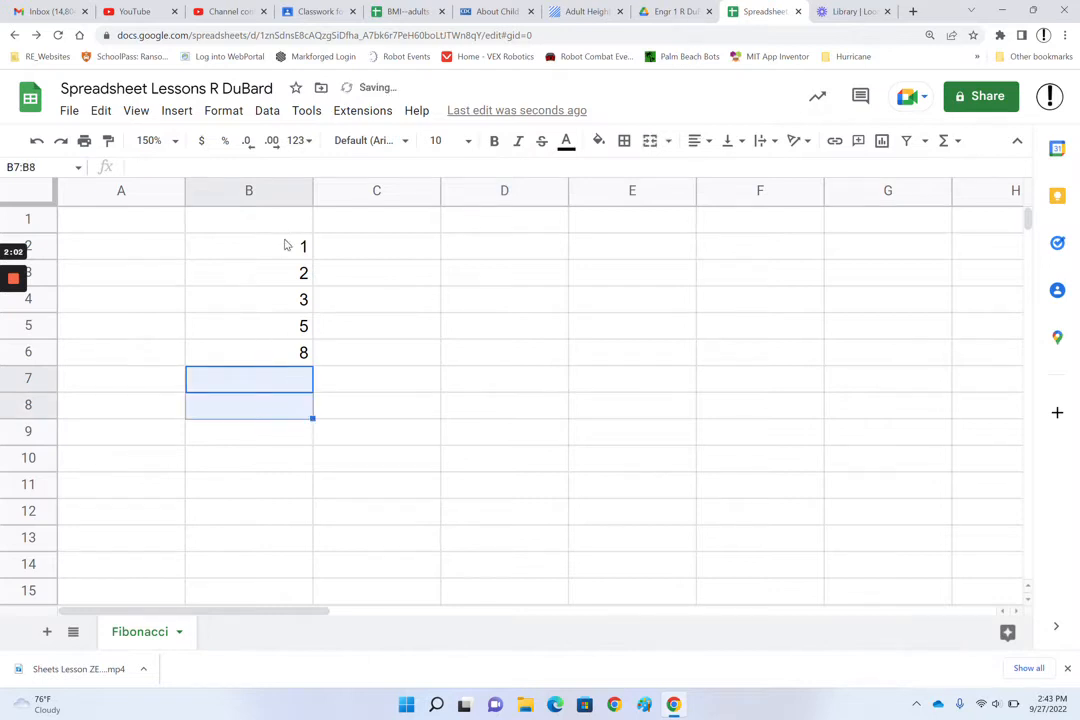
{"action": "left_click_drag", "start_coordinate": [285, 245], "coordinate": [275, 352]}
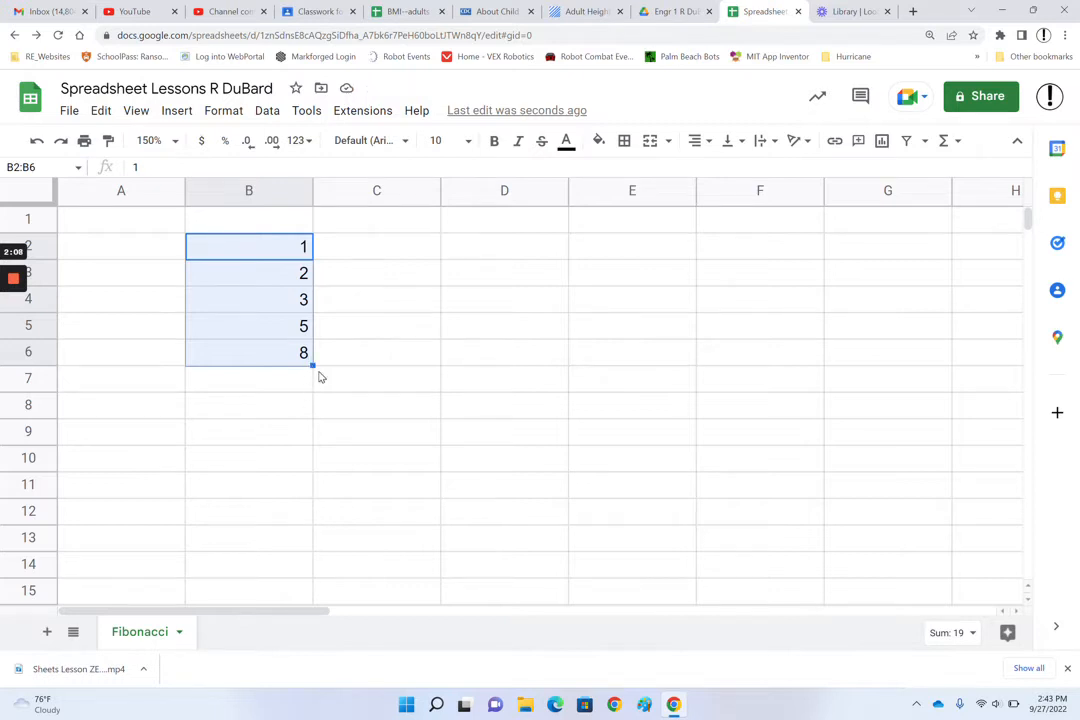
{"action": "left_click_drag", "start_coordinate": [313, 365], "coordinate": [338, 508]}
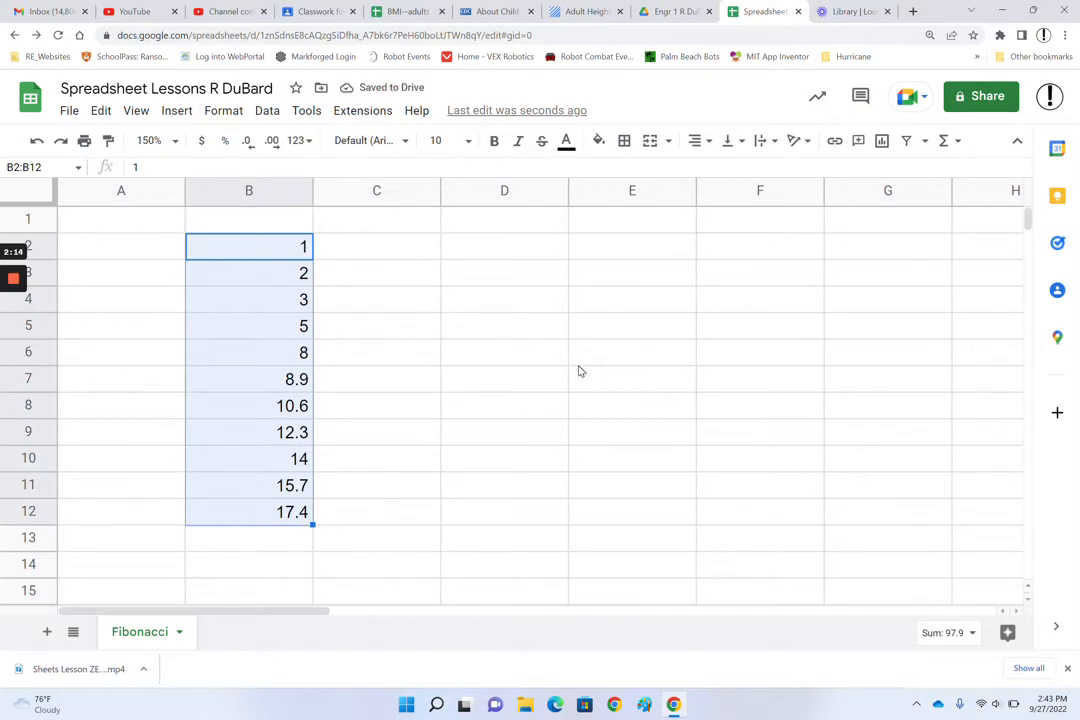
{"action": "key", "text": "ctrl+z"}
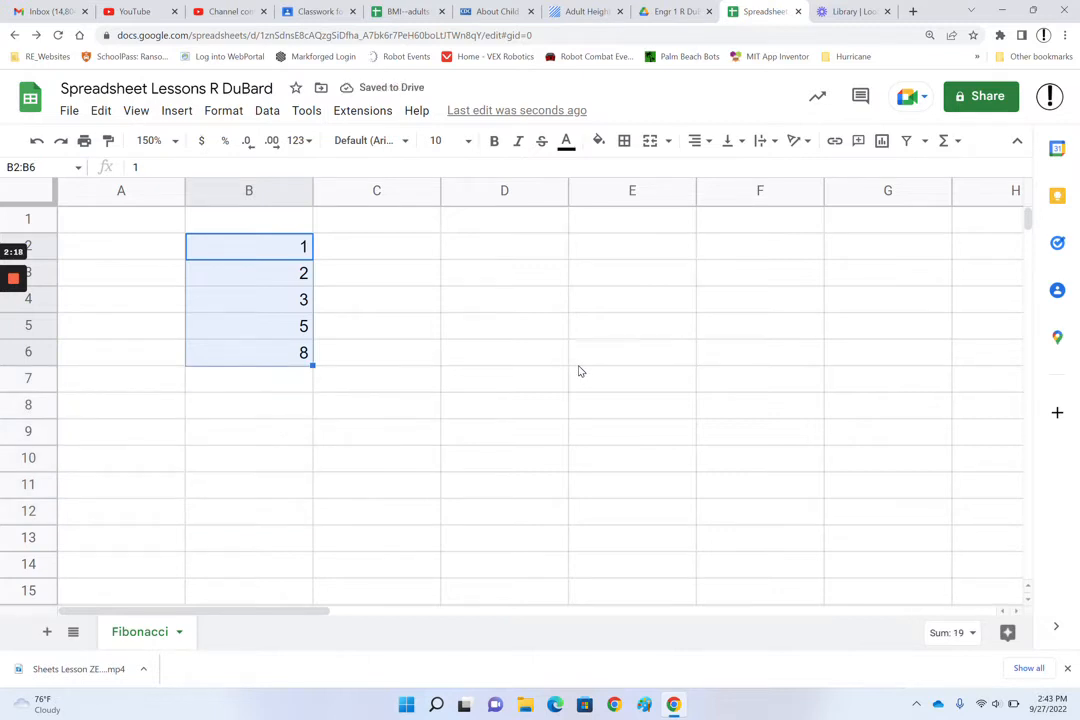
Step: Clear the hand-entered values in cells B4:B6
{"action": "left_click", "coordinate": [279, 297]}
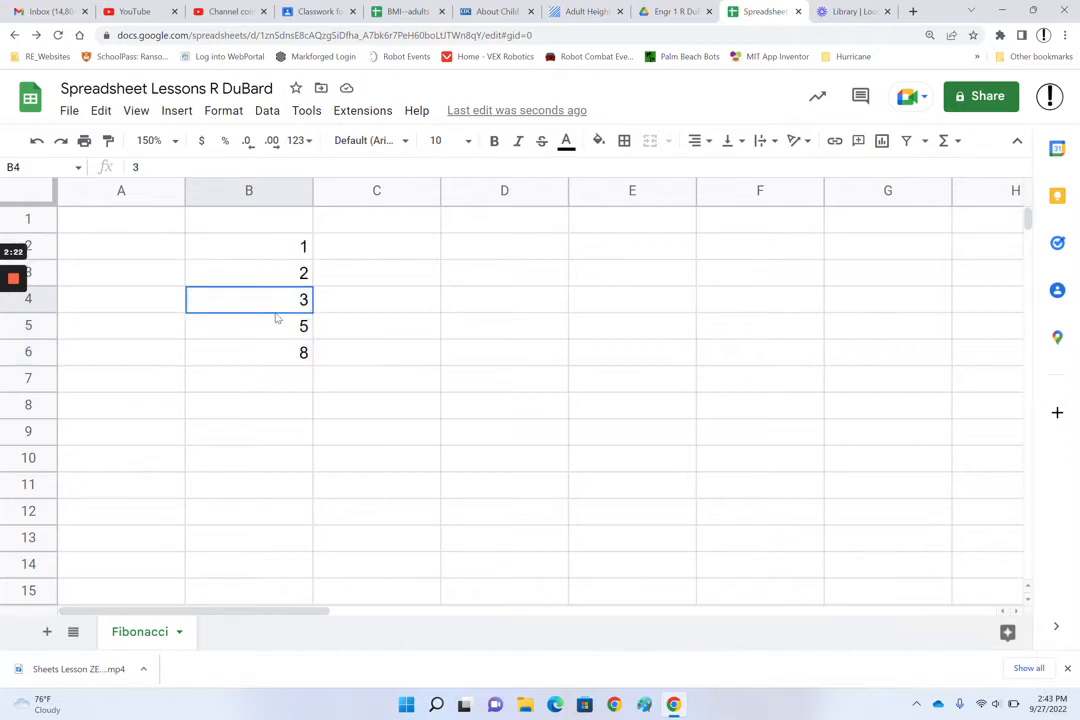
{"action": "left_click_drag", "start_coordinate": [278, 310], "coordinate": [278, 348]}
{"action": "key", "text": "Delete"}
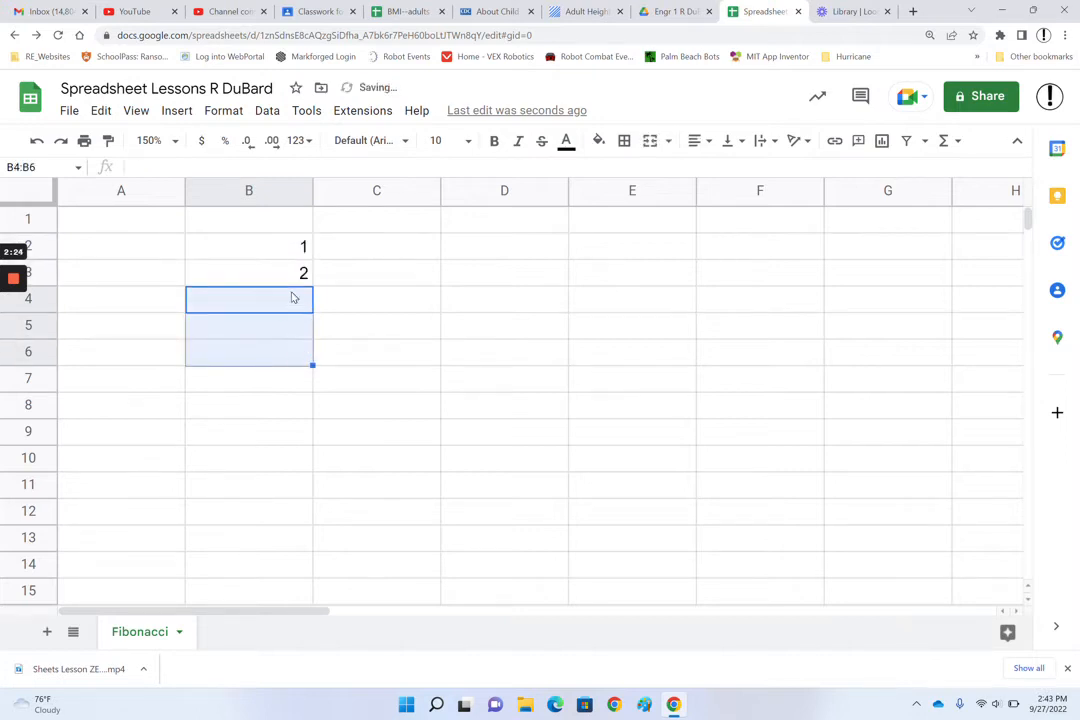
{"action": "left_click", "coordinate": [292, 296]}
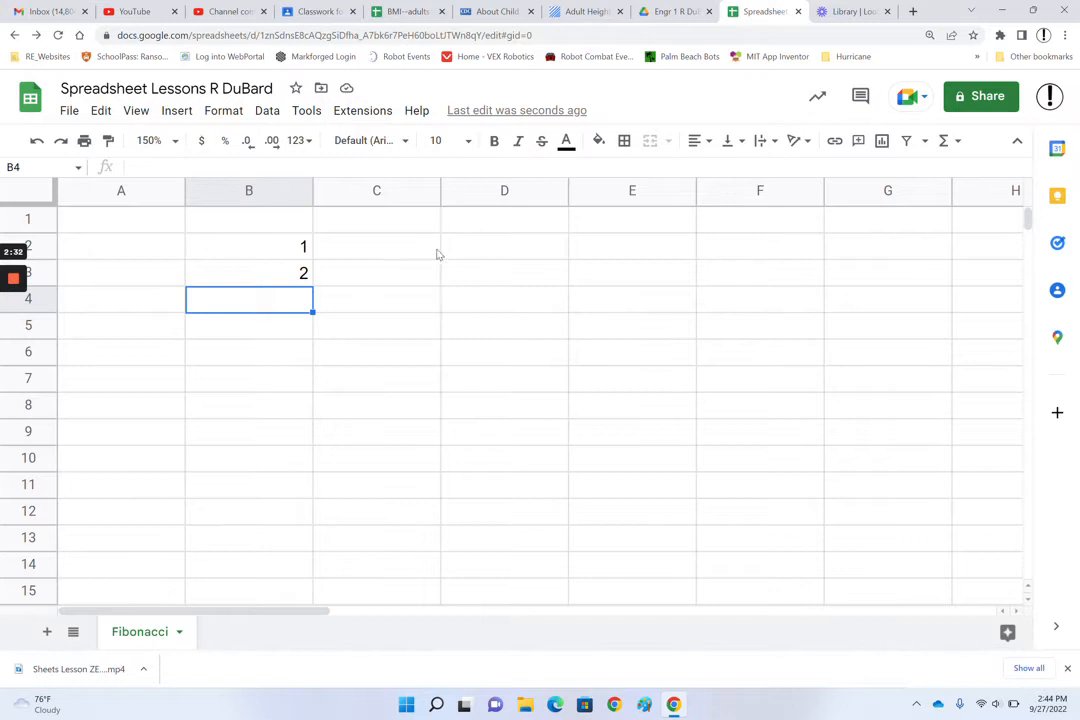
{"action": "left_click", "coordinate": [280, 256]}
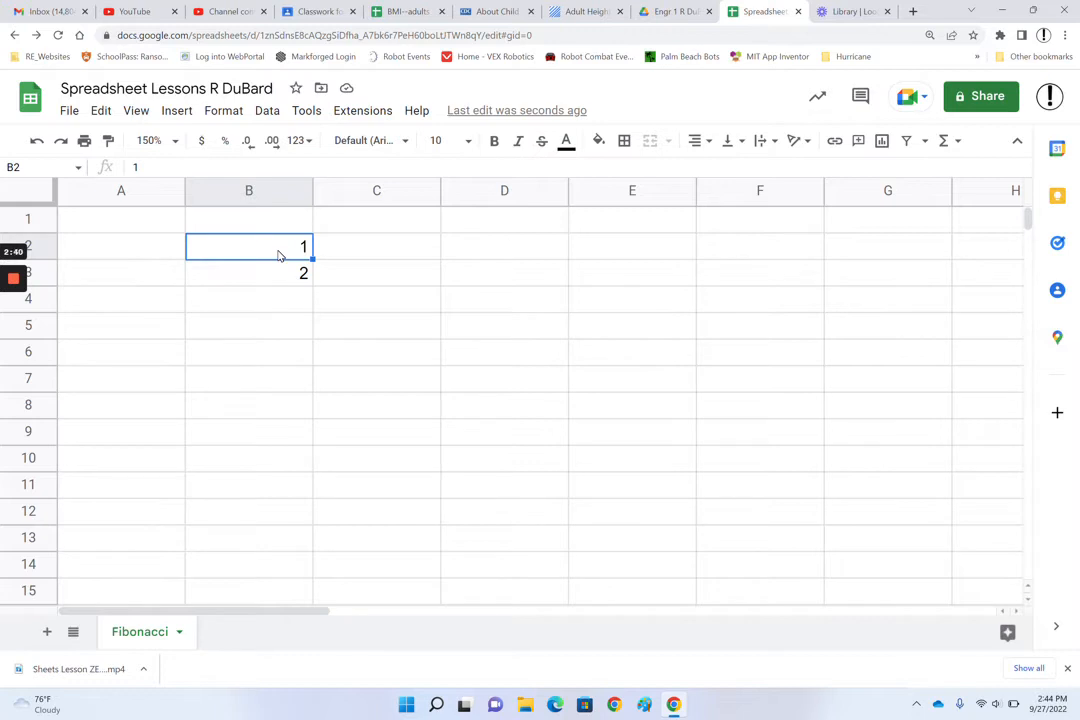
{"action": "left_click", "coordinate": [285, 279]}
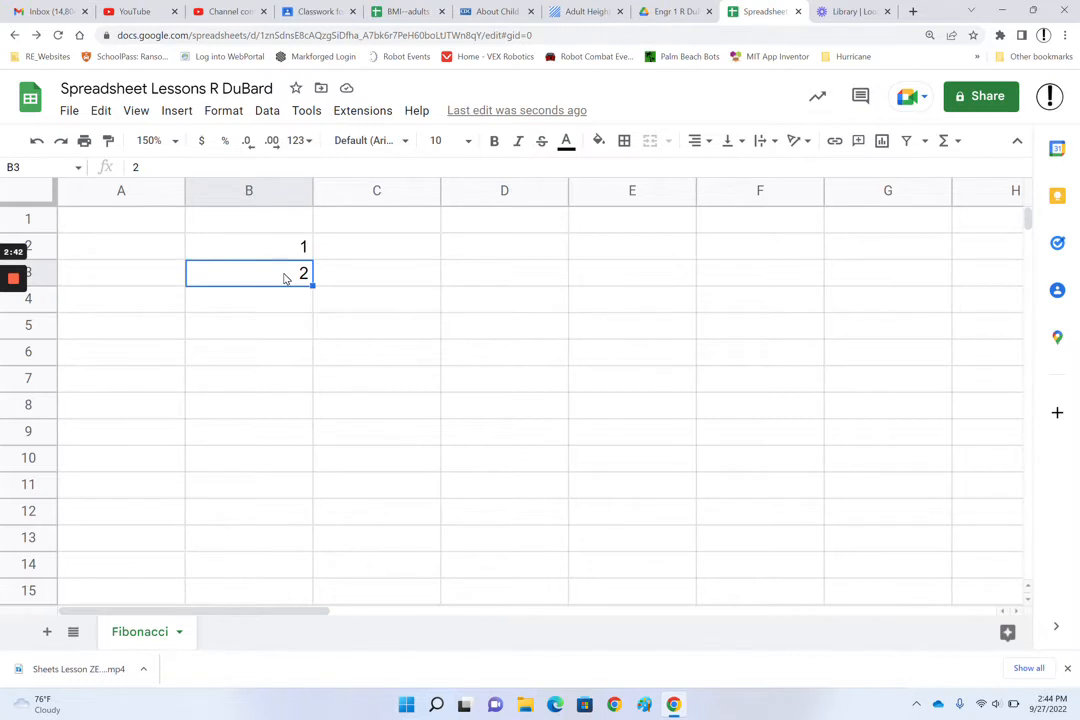
{"action": "left_click", "coordinate": [309, 243]}
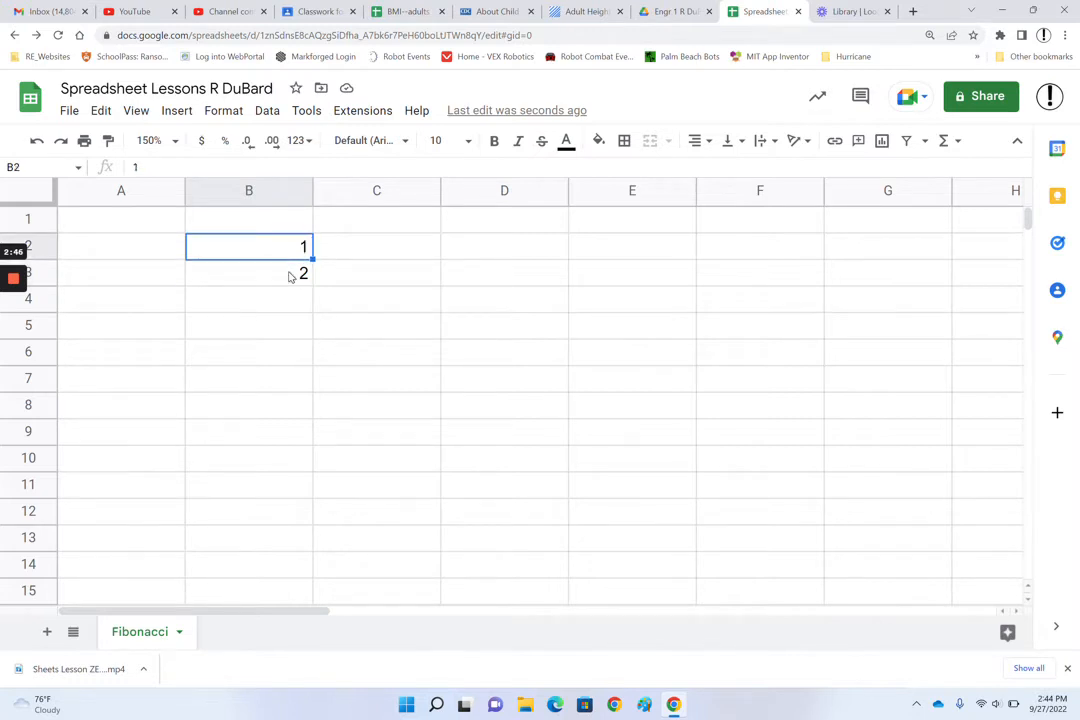
Step: Enter the formula =1+2 in cell B4 and check it against the values in cells B2 and B3
{"action": "left_click", "coordinate": [290, 276]}
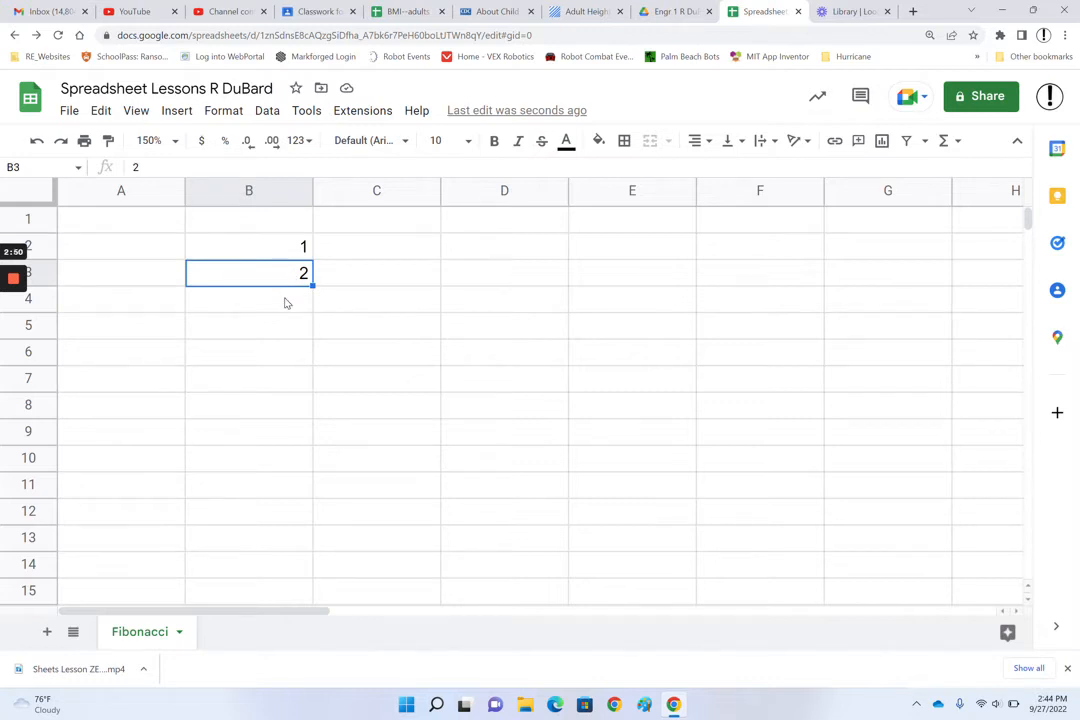
{"action": "left_click", "coordinate": [285, 302]}
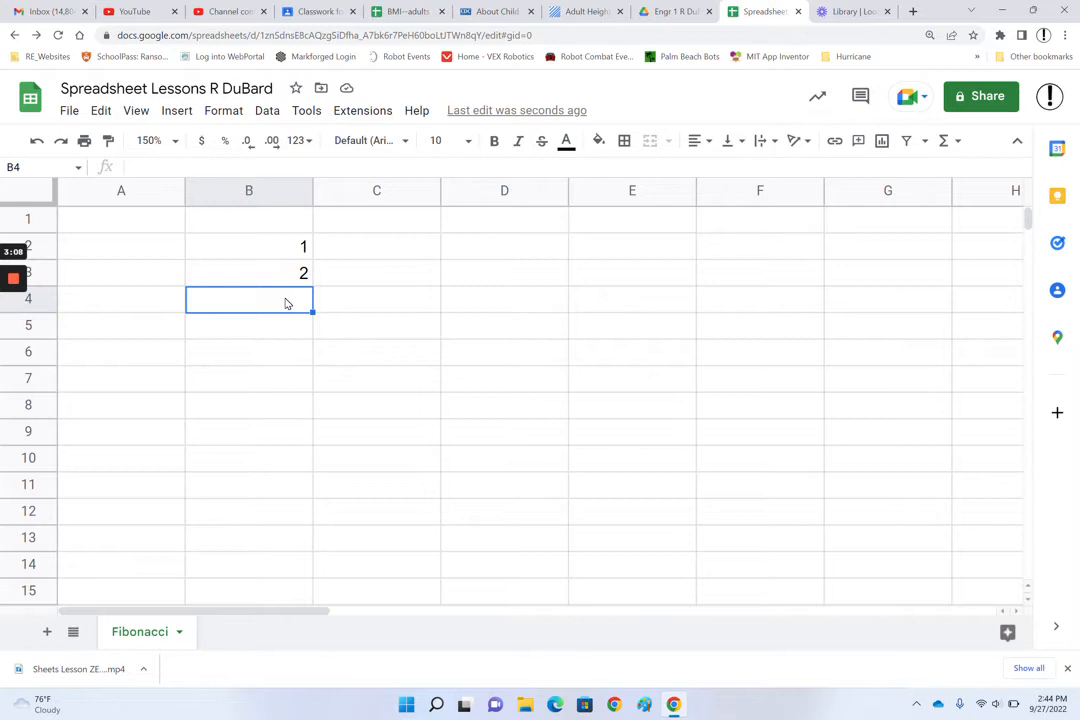
{"action": "type", "text": "="}
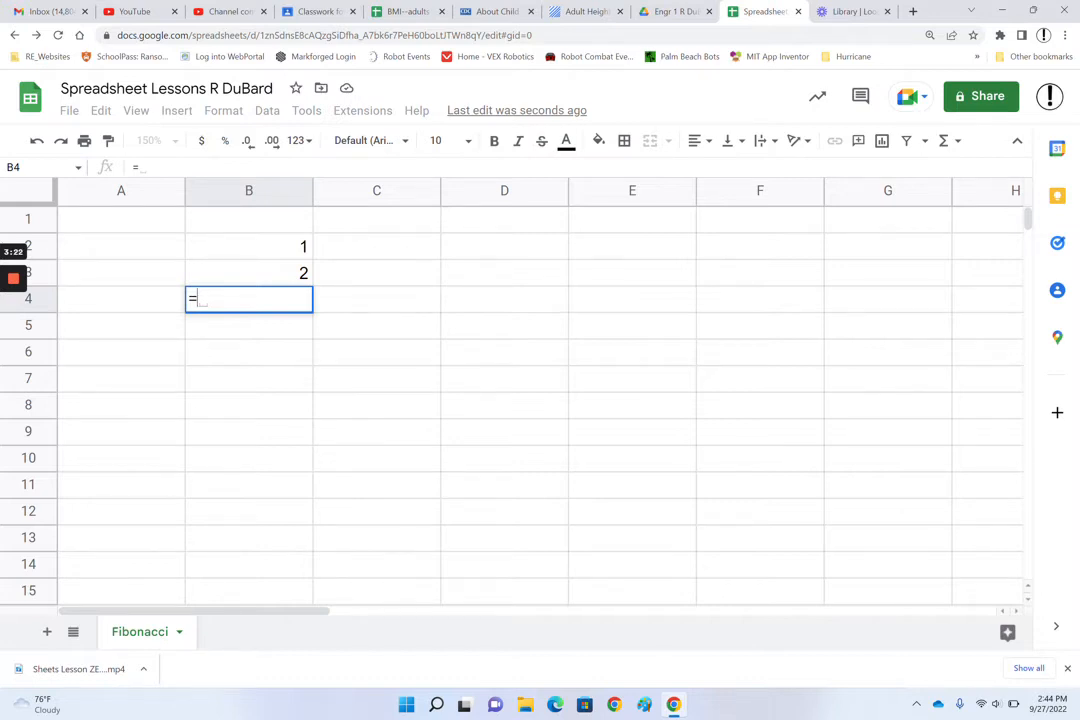
{"action": "type", "text": "1"}
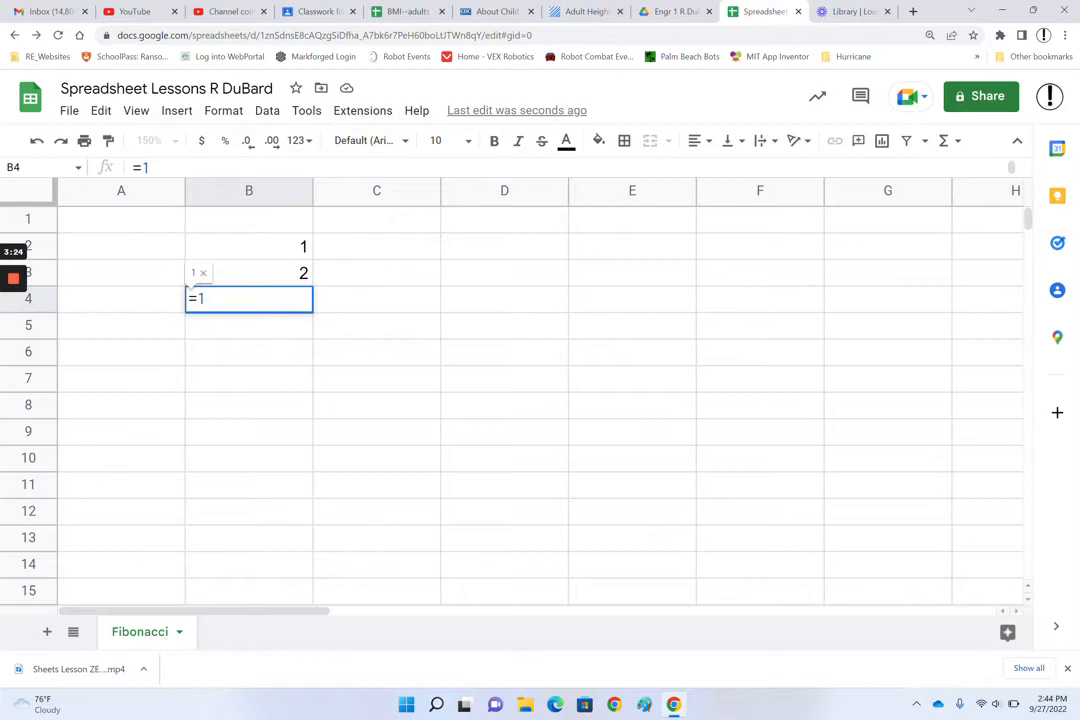
{"action": "type", "text": "+2"}
{"action": "key", "text": "Return"}
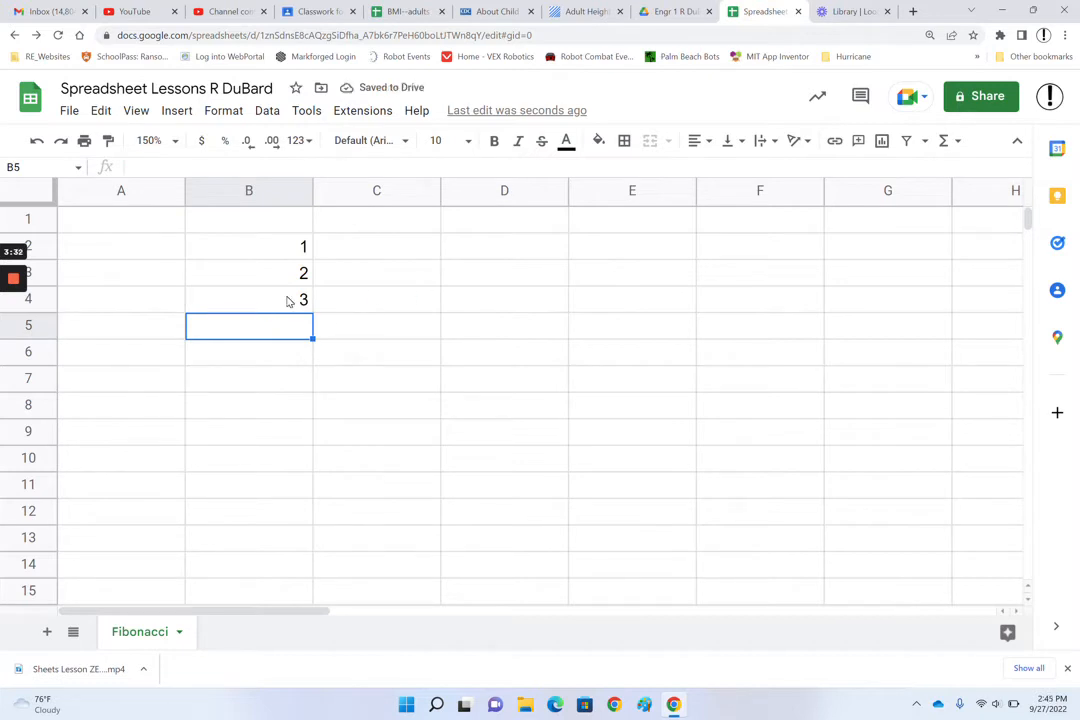
{"action": "left_click", "coordinate": [271, 243]}
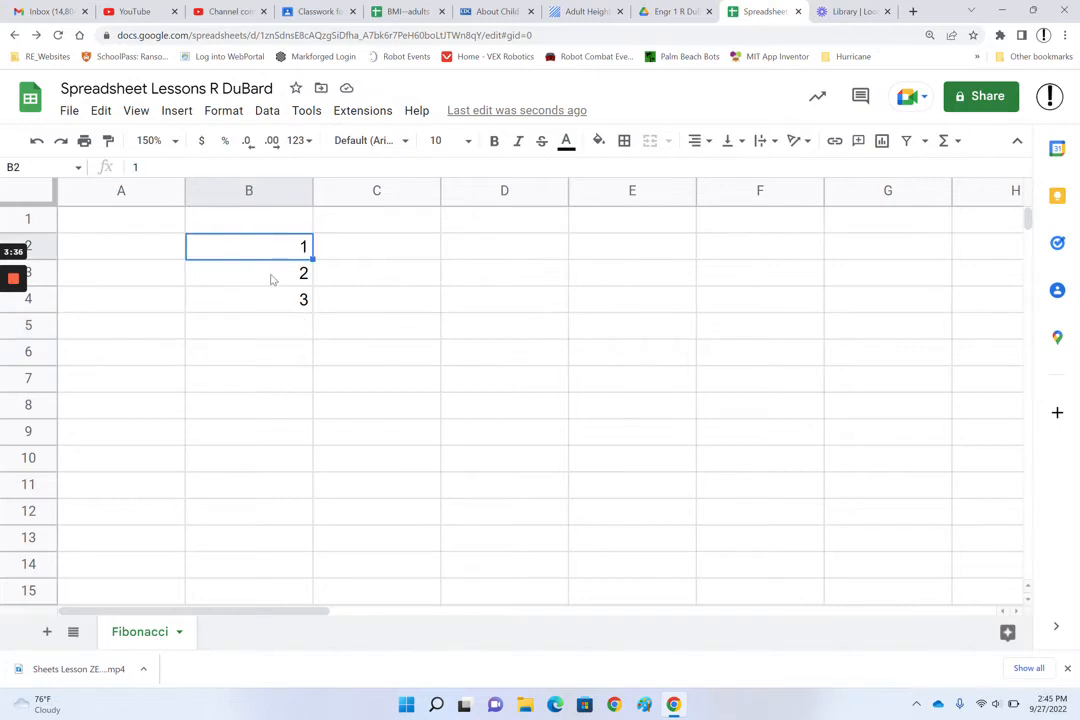
{"action": "left_click", "coordinate": [271, 283]}
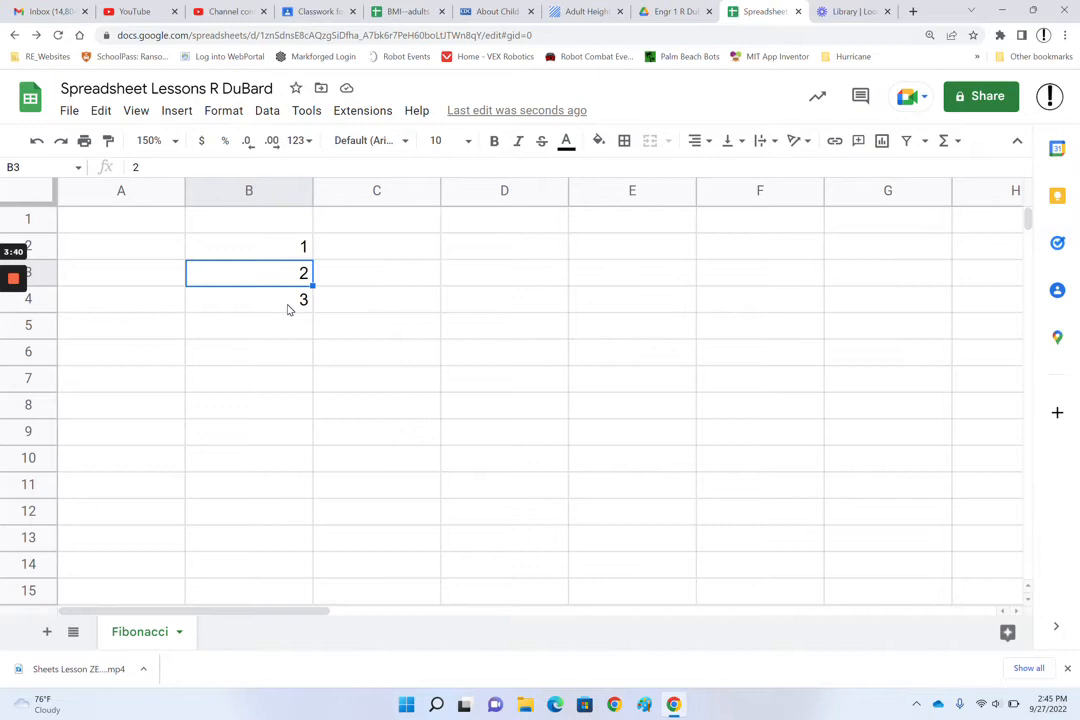
{"action": "left_click", "coordinate": [288, 309]}
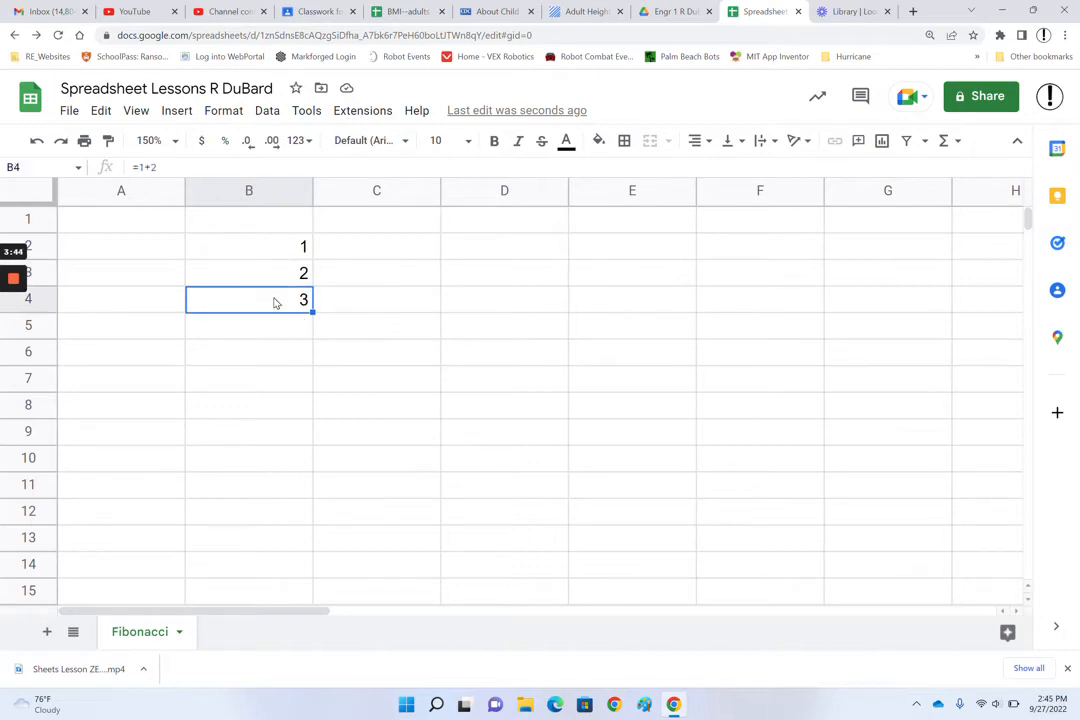
{"action": "double_click", "coordinate": [272, 301]}
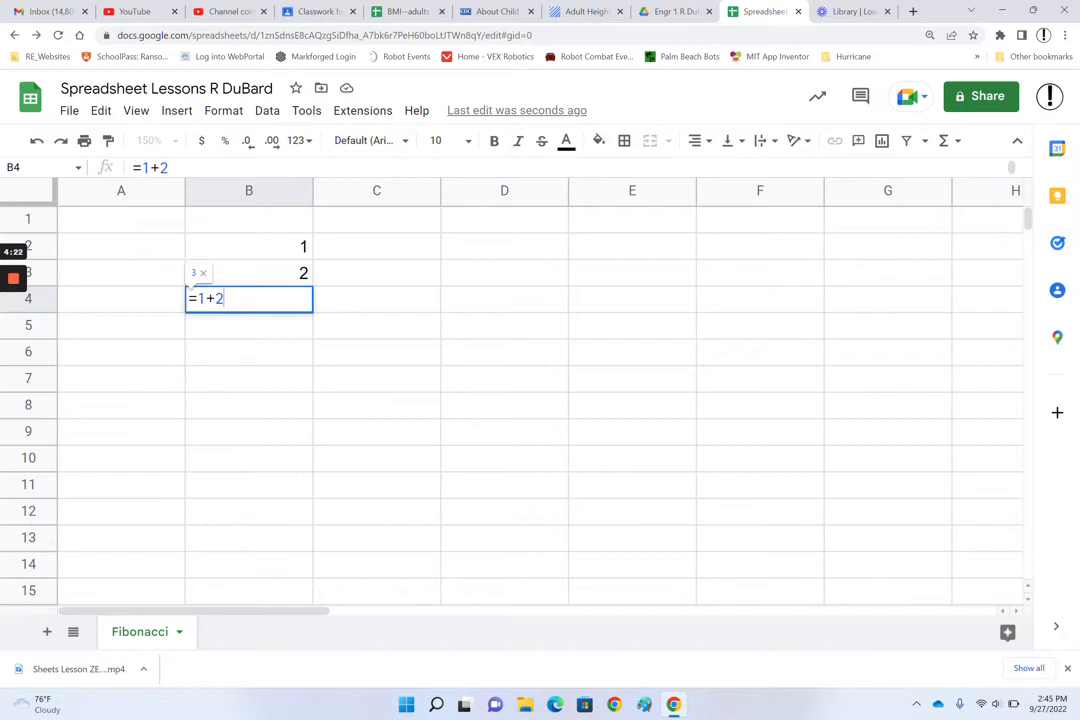
{"action": "key", "text": "Return"}
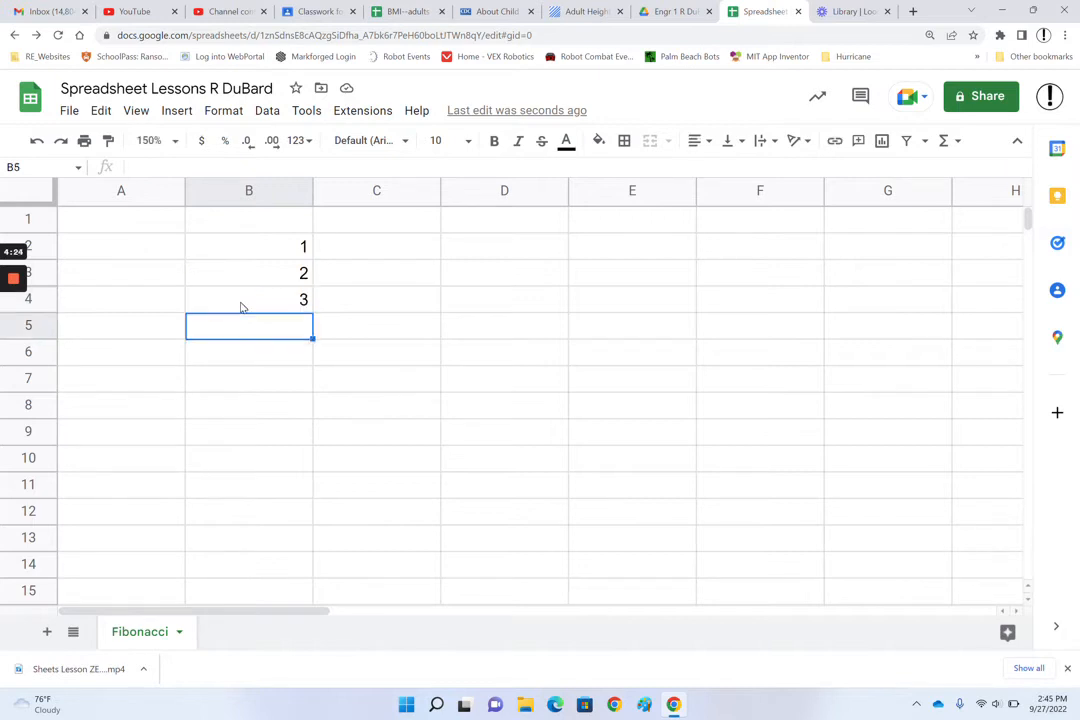
Step: Enter the formula =2+3 in cell B5 and =3+5 in cell B6
{"action": "type", "text": "="}
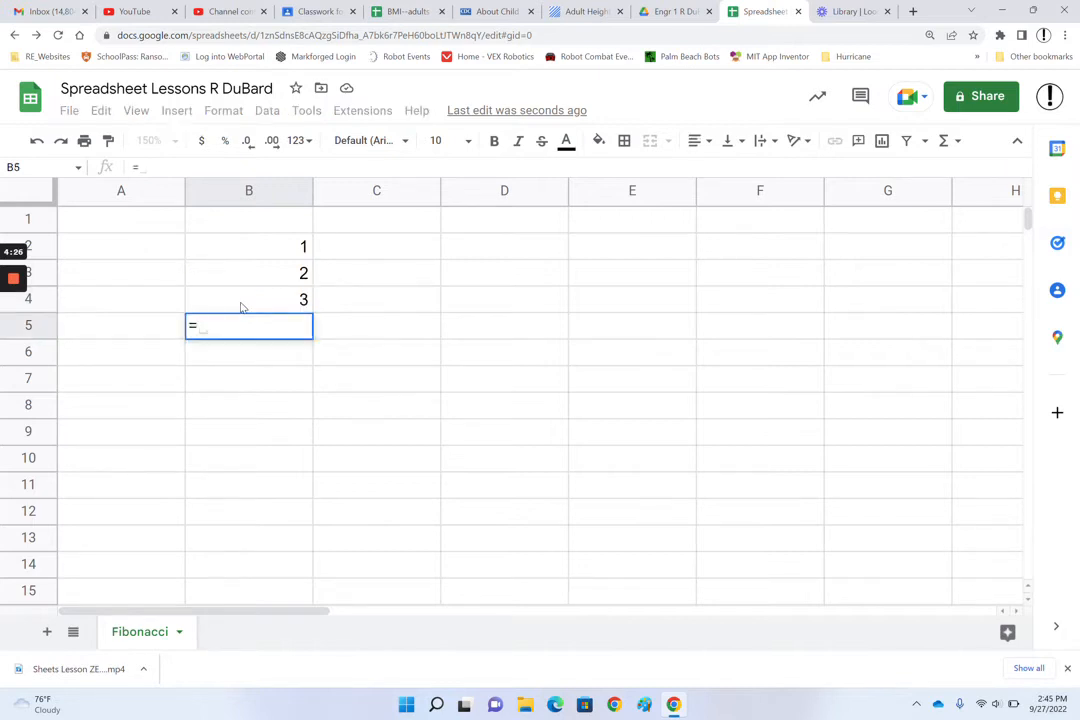
{"action": "type", "text": "2+3"}
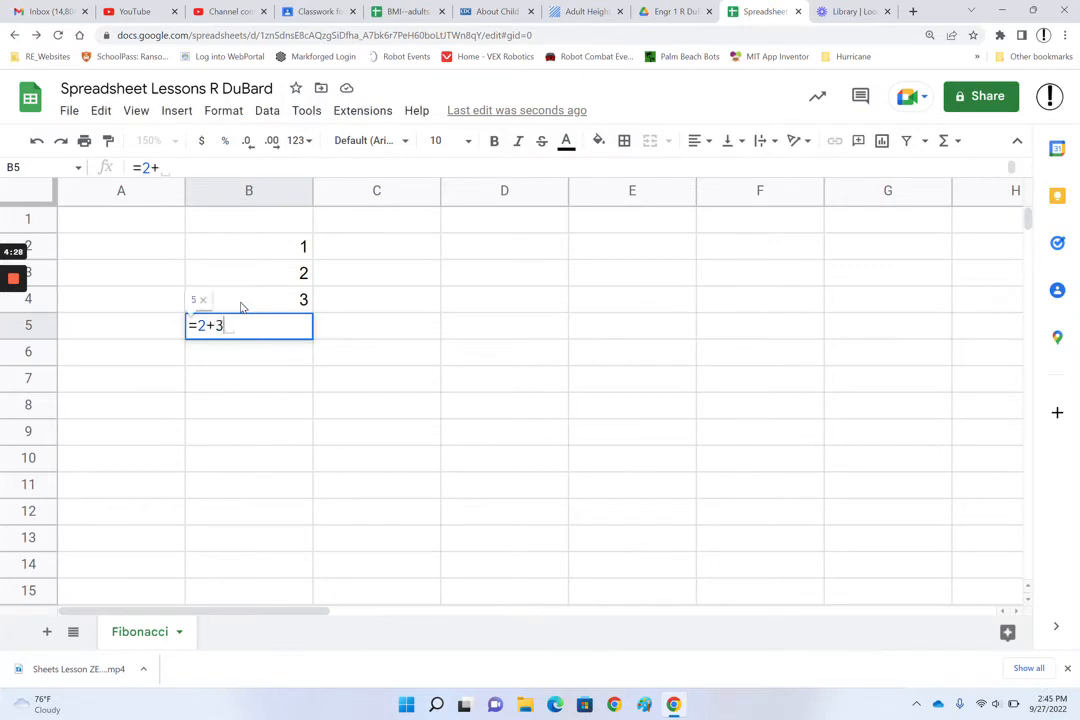
{"action": "key", "text": "Return"}
{"action": "type", "text": "="}
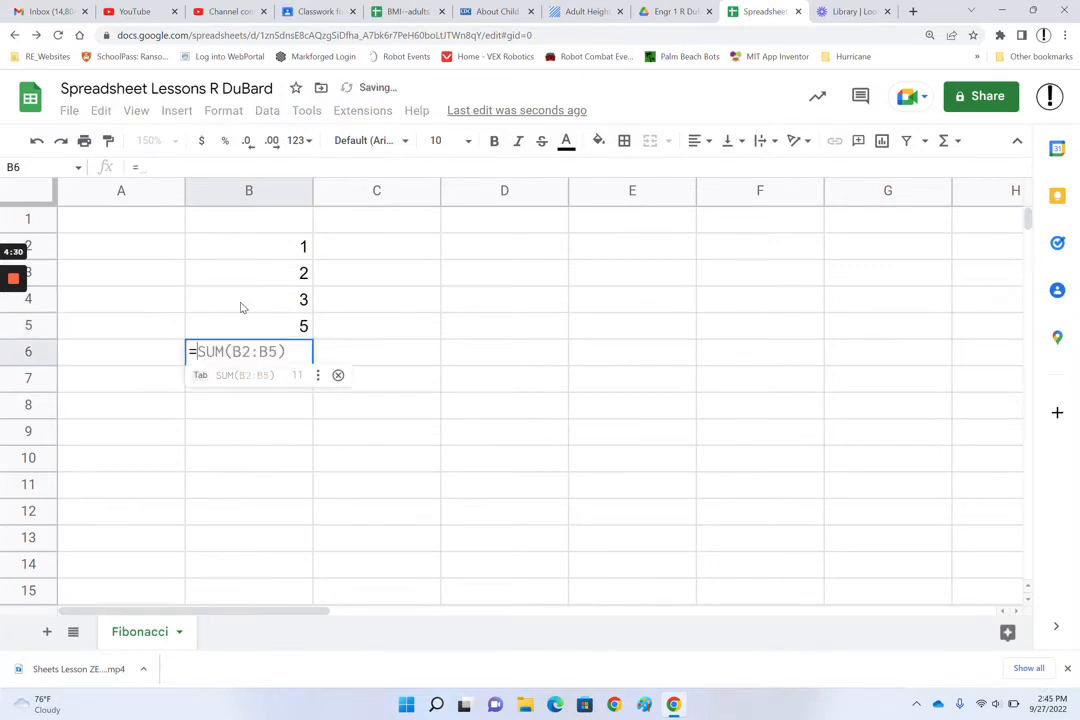
{"action": "type", "text": "3+5"}
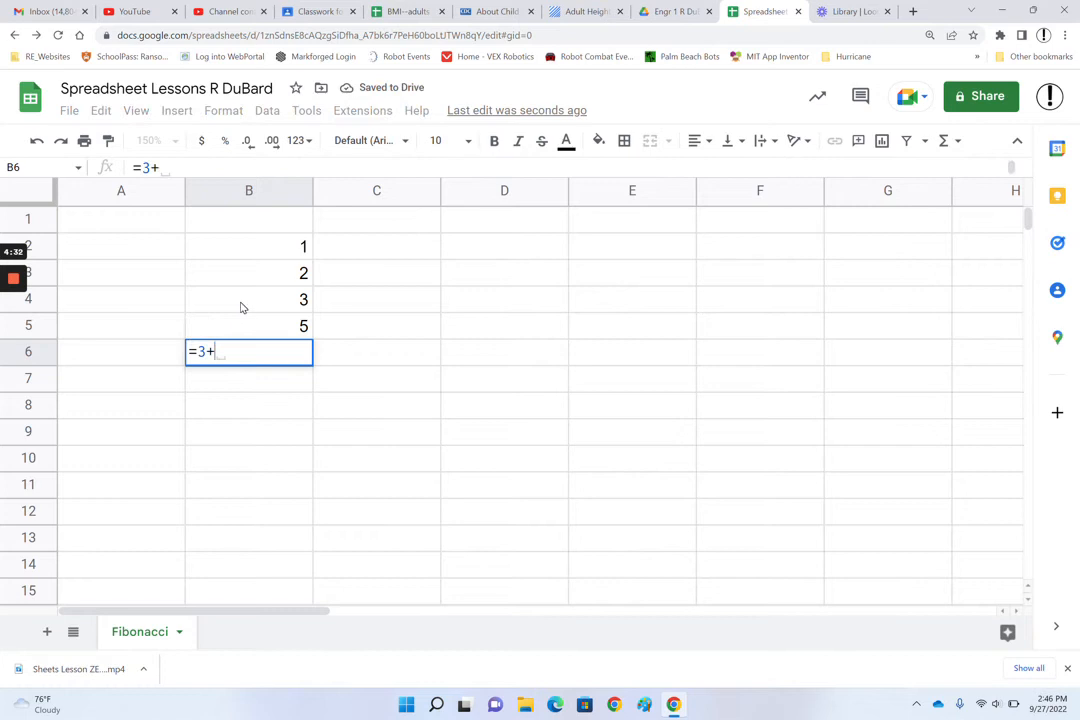
{"action": "key", "text": "Return"}
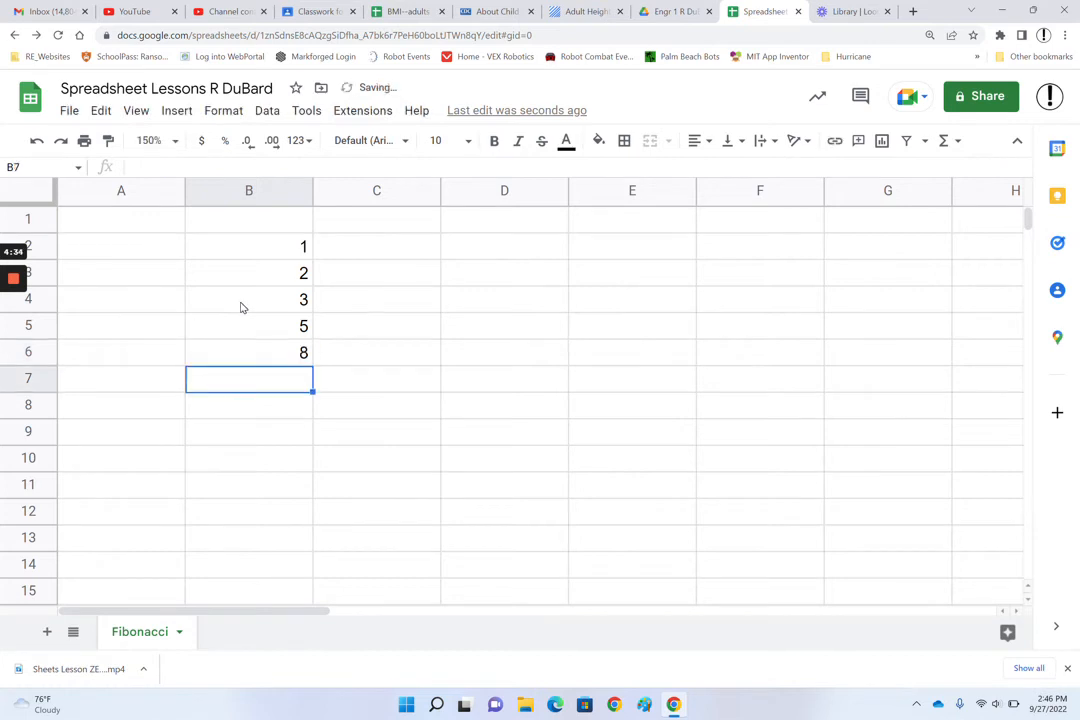
Step: Enter the formula =8+5 in cell B7 and =13+8 in cell B8, ignoring the suggested SUM formula
{"action": "type", "text": "=5"}
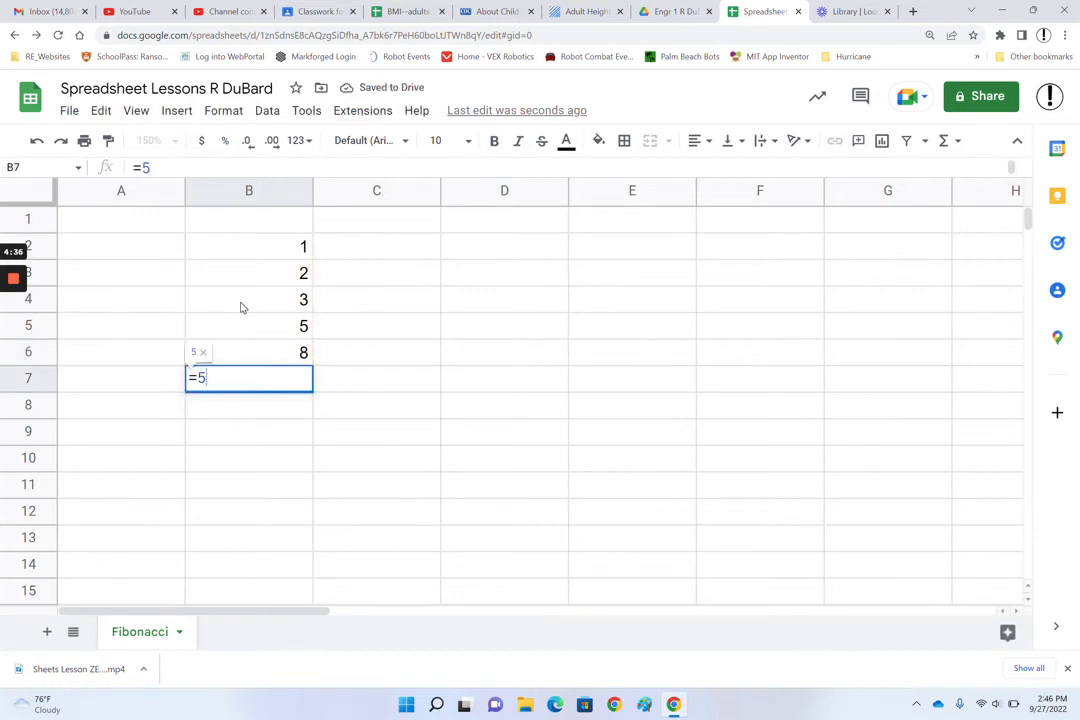
{"action": "key", "text": "BackSpace"}
{"action": "type", "text": "8+5"}
{"action": "key", "text": "Return"}
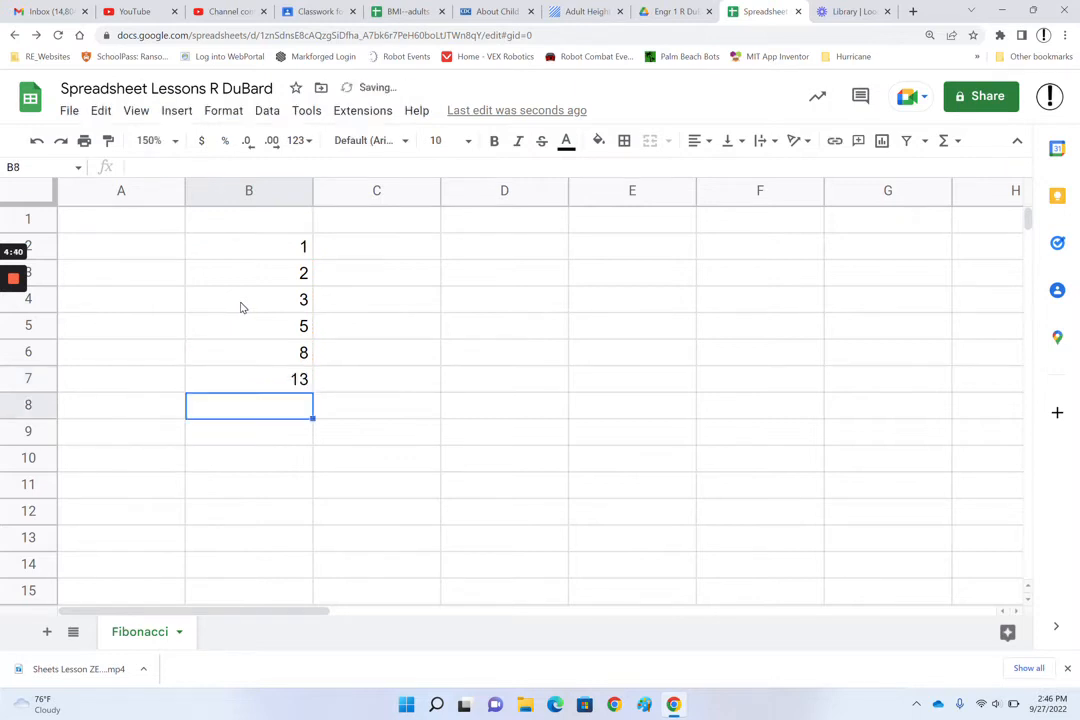
{"action": "type", "text": "="}
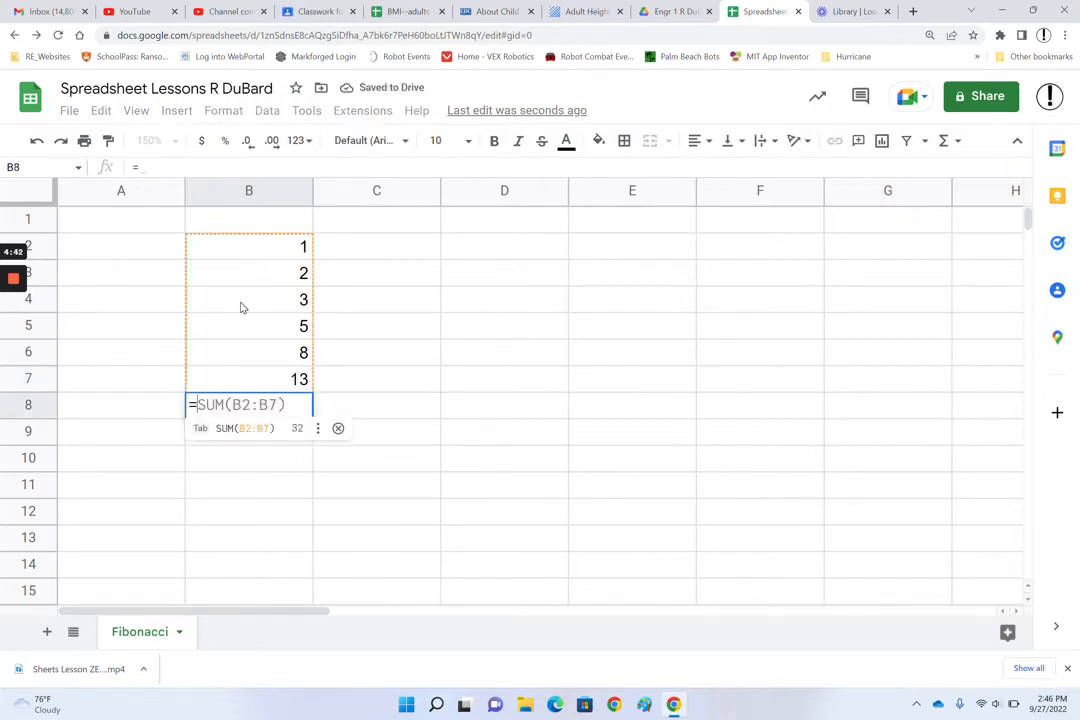
{"action": "key", "text": "Escape"}
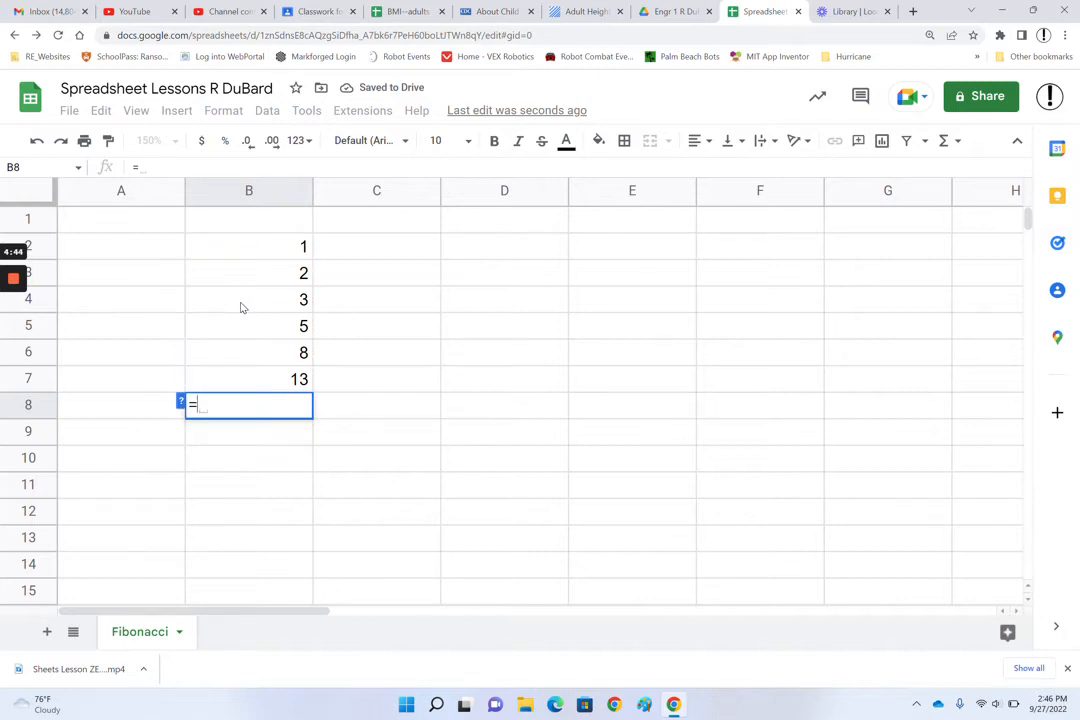
{"action": "type", "text": "13"}
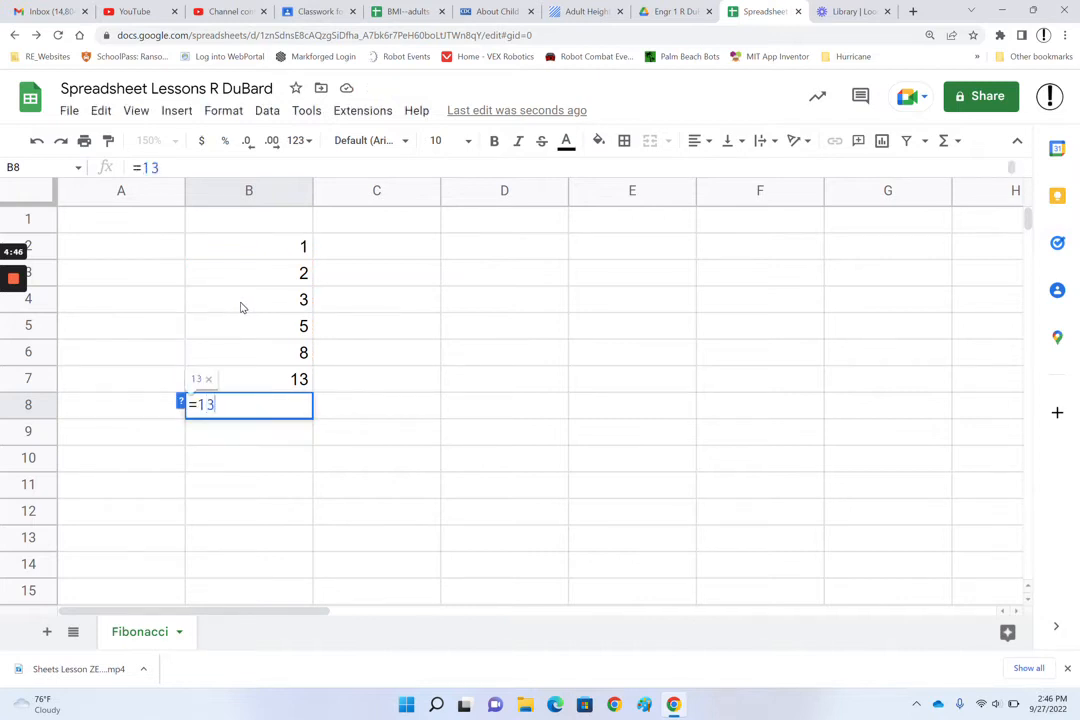
{"action": "type", "text": "+8"}
{"action": "key", "text": "Return"}
Step: Dismiss the SUM suggestion in cell B9 and enter the formula =21+13 there
{"action": "double_click", "coordinate": [274, 434]}
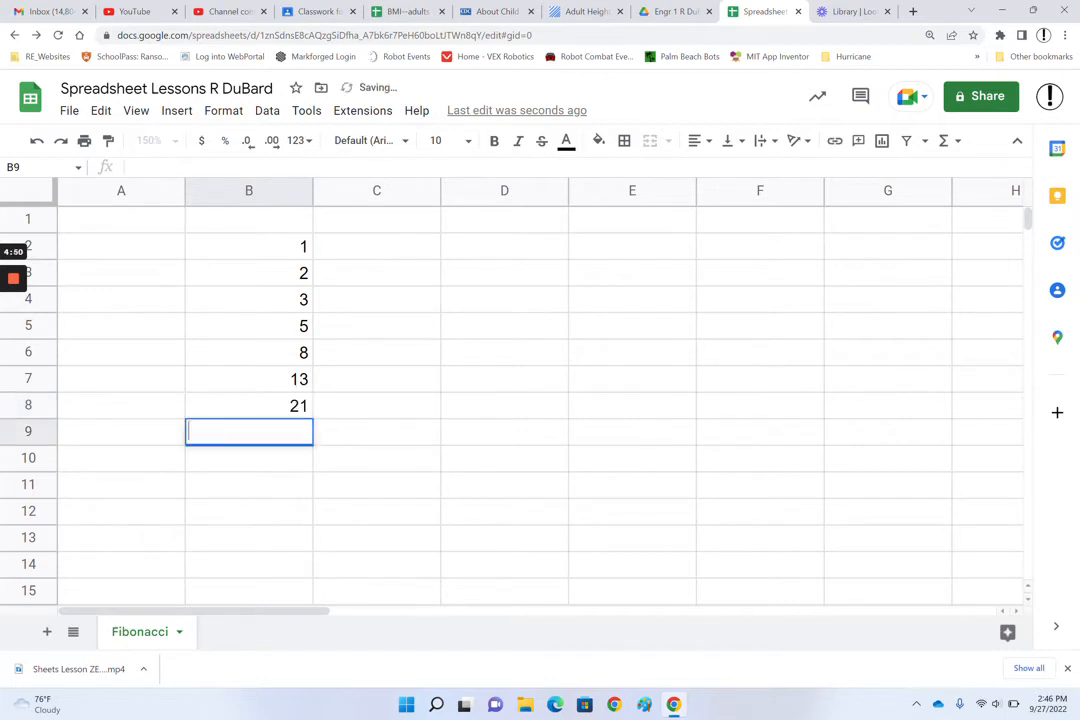
{"action": "type", "text": "="}
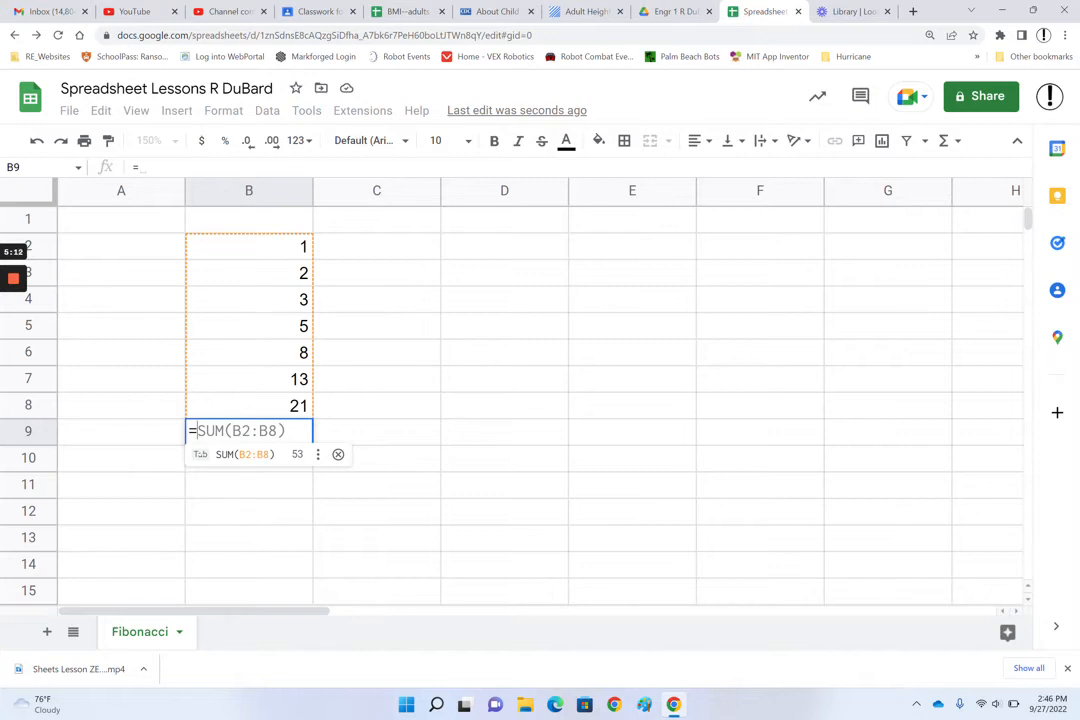
{"action": "left_click", "coordinate": [339, 456]}
{"action": "type", "text": "21+13"}
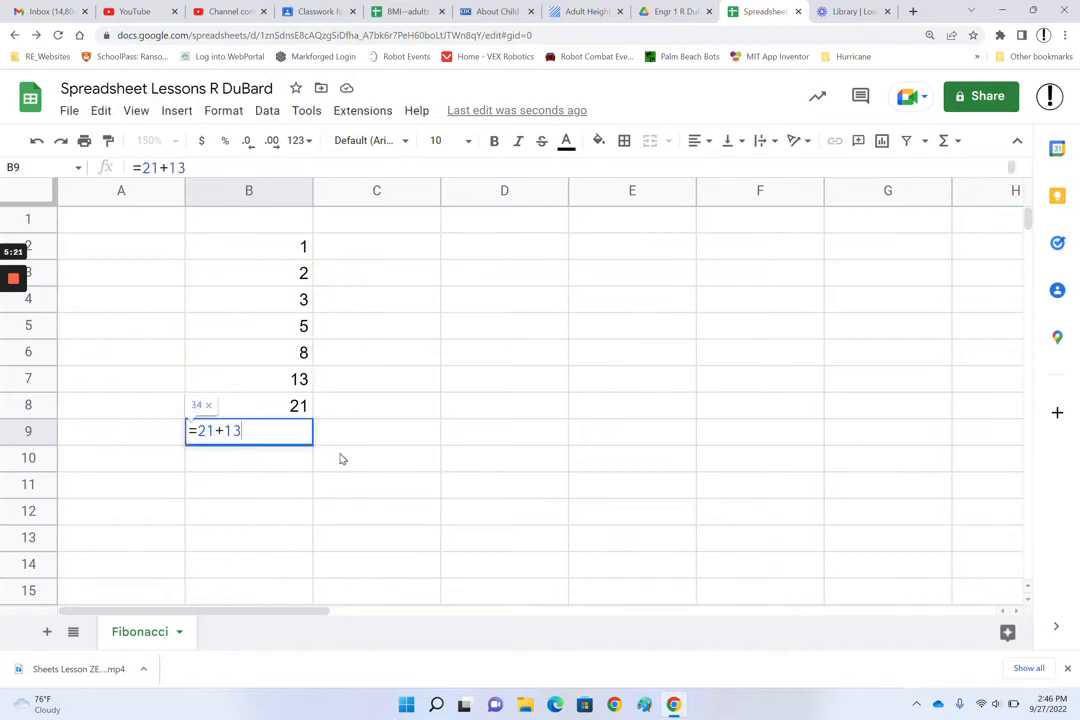
{"action": "key", "text": "Return"}
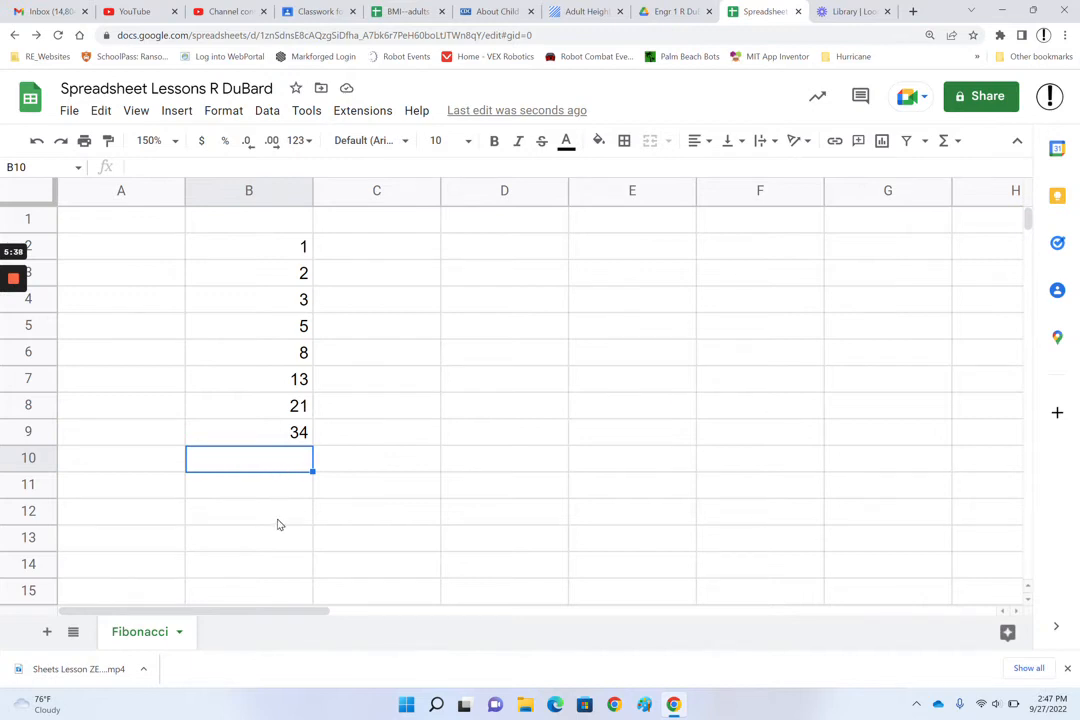
Step: Clear the formulas from cells B5:B9
{"action": "left_click", "coordinate": [293, 574]}
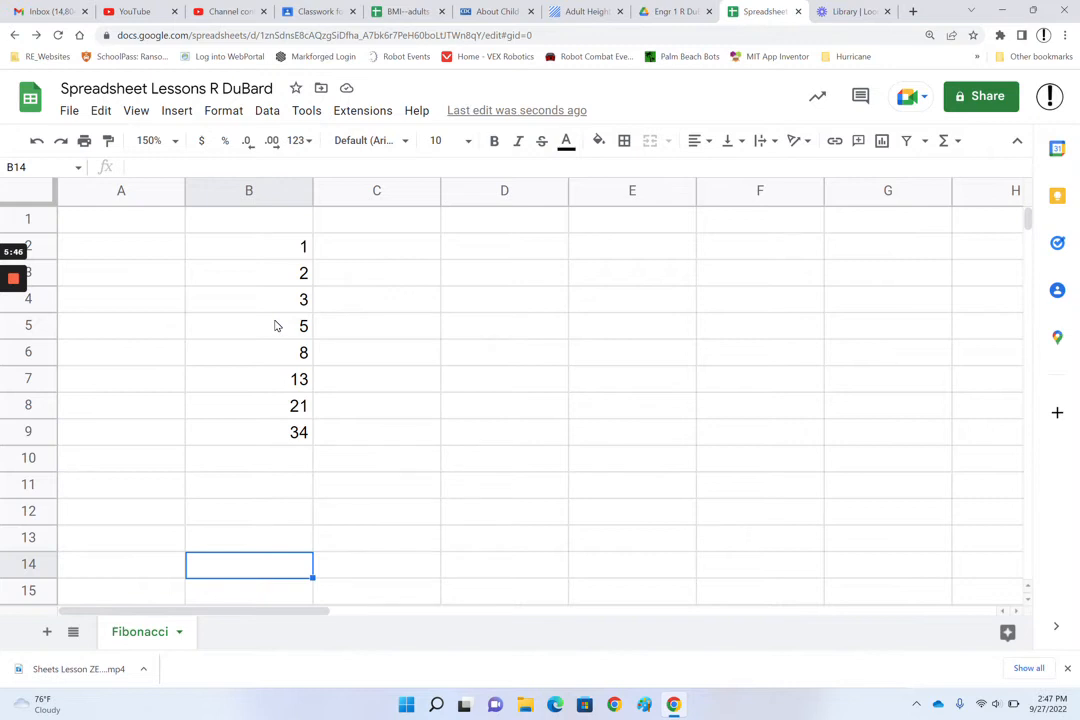
{"action": "left_click_drag", "start_coordinate": [277, 325], "coordinate": [278, 437]}
{"action": "key", "text": "Delete"}
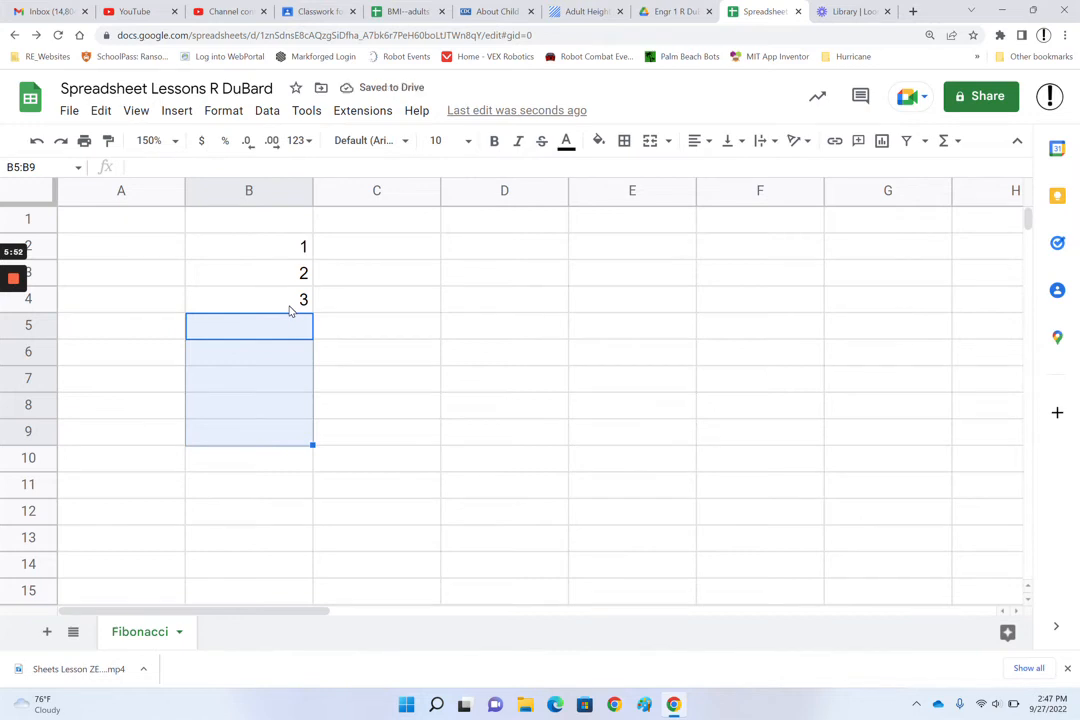
Step: Compare the underlying content of cell B4 with the plain values in cells B3 and B2
{"action": "left_click", "coordinate": [290, 310]}
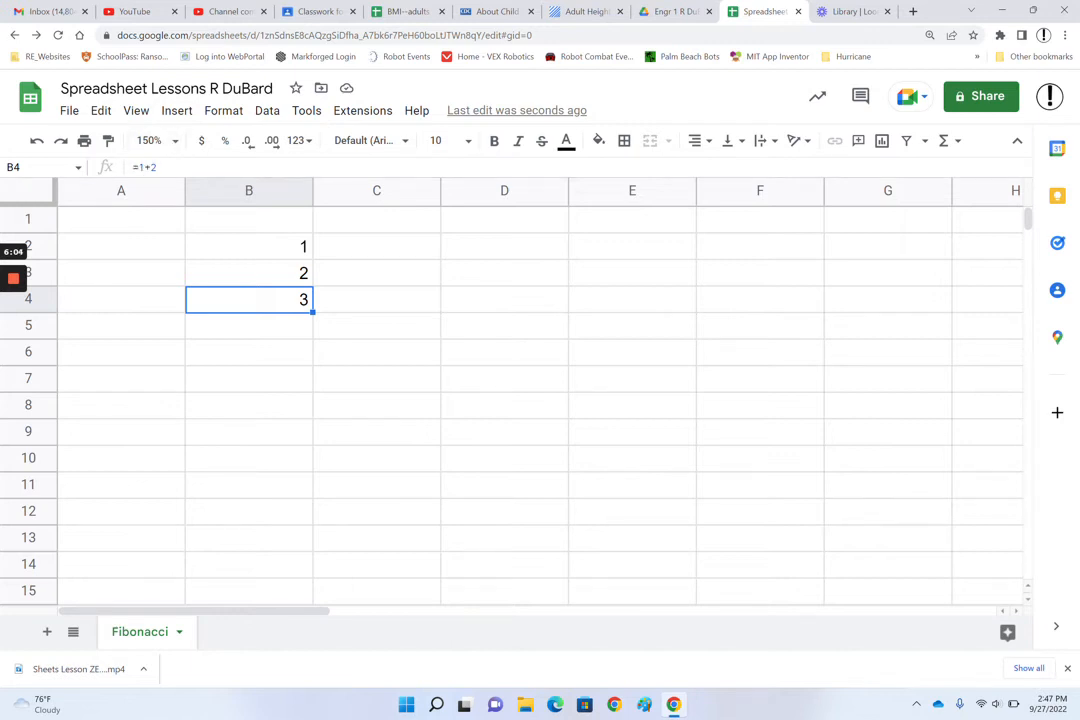
{"action": "left_click", "coordinate": [160, 167]}
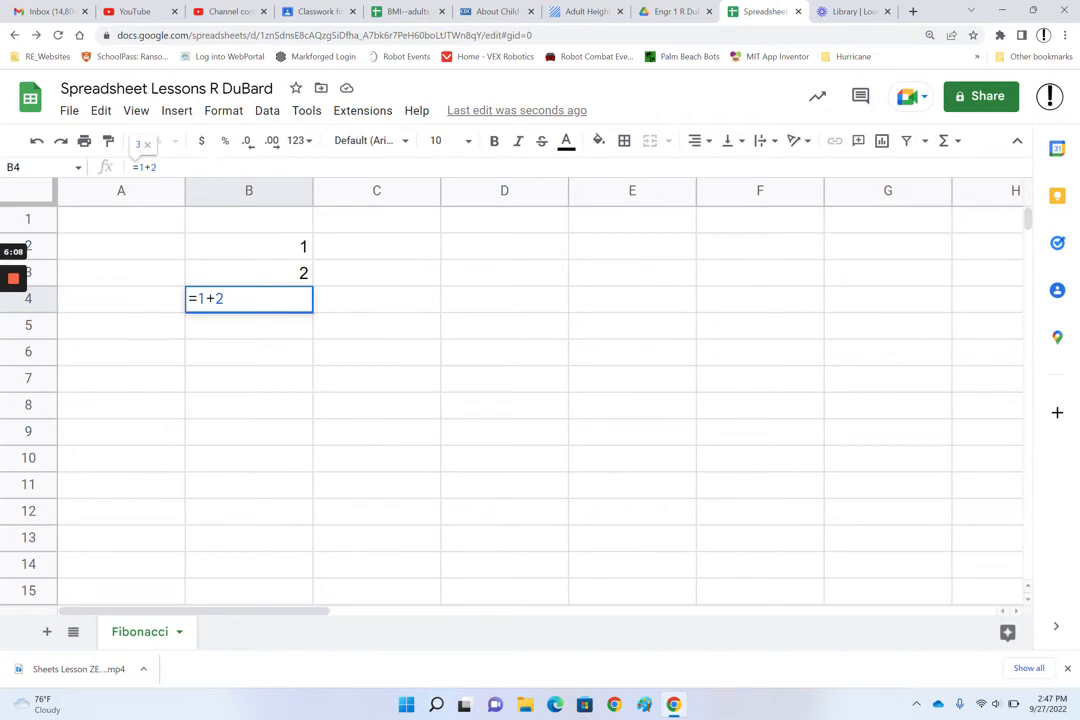
{"action": "key", "text": "Escape"}
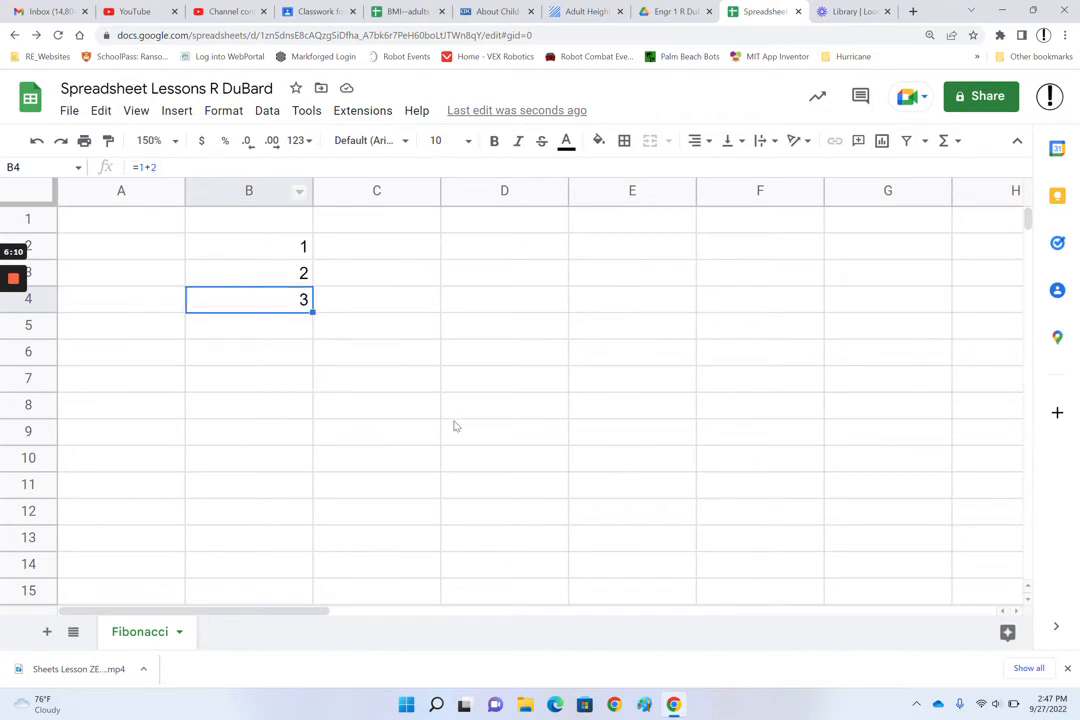
{"action": "left_click", "coordinate": [282, 271]}
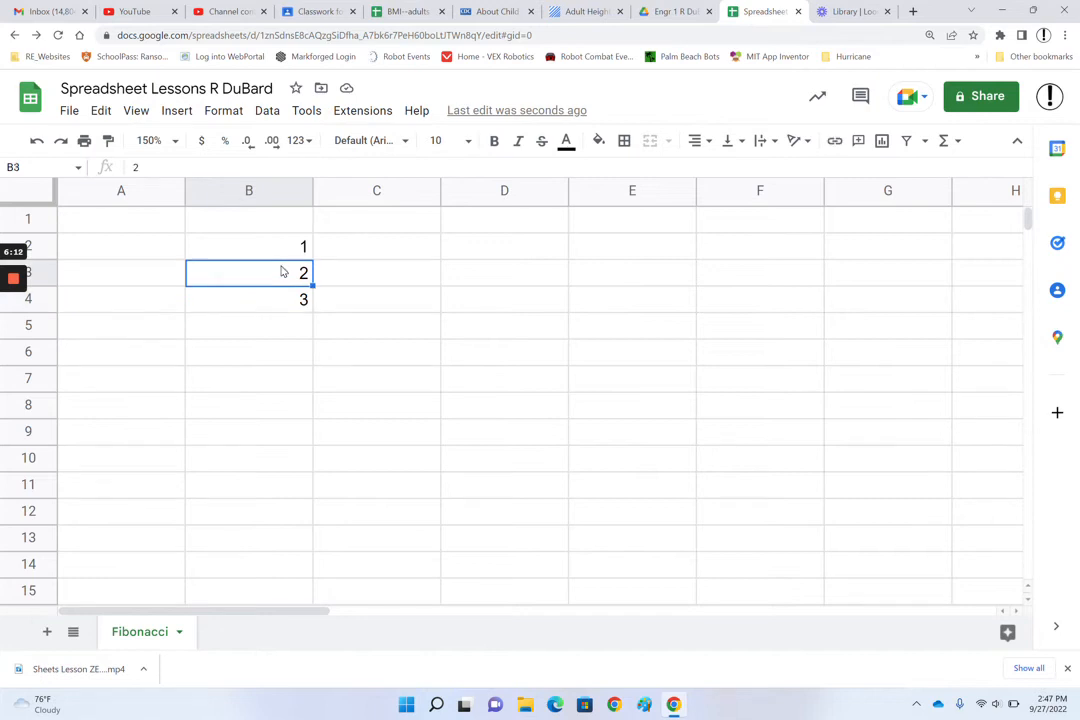
{"action": "left_click_drag", "start_coordinate": [140, 167], "coordinate": [116, 170]}
{"action": "key", "text": "Escape"}
{"action": "left_click", "coordinate": [300, 246]}
{"action": "left_click", "coordinate": [296, 277]}
Step: Examine the formula behind the displayed result in cell B4, both in the formula bar and inside the cell
{"action": "left_click", "coordinate": [286, 311]}
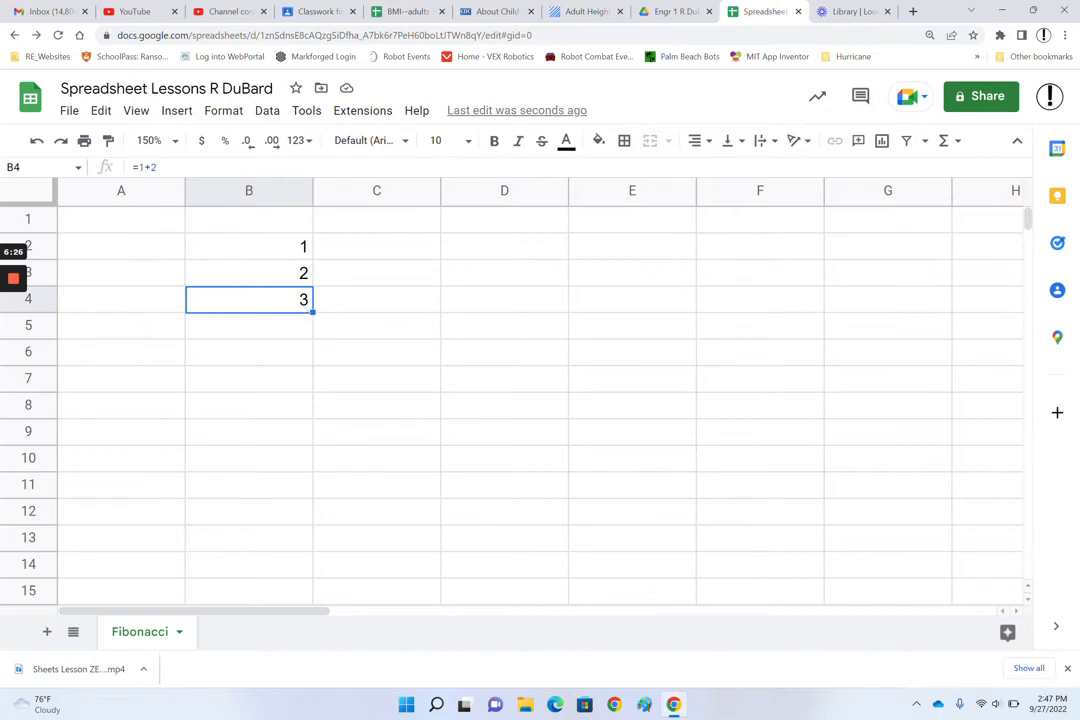
{"action": "triple_click", "coordinate": [145, 167]}
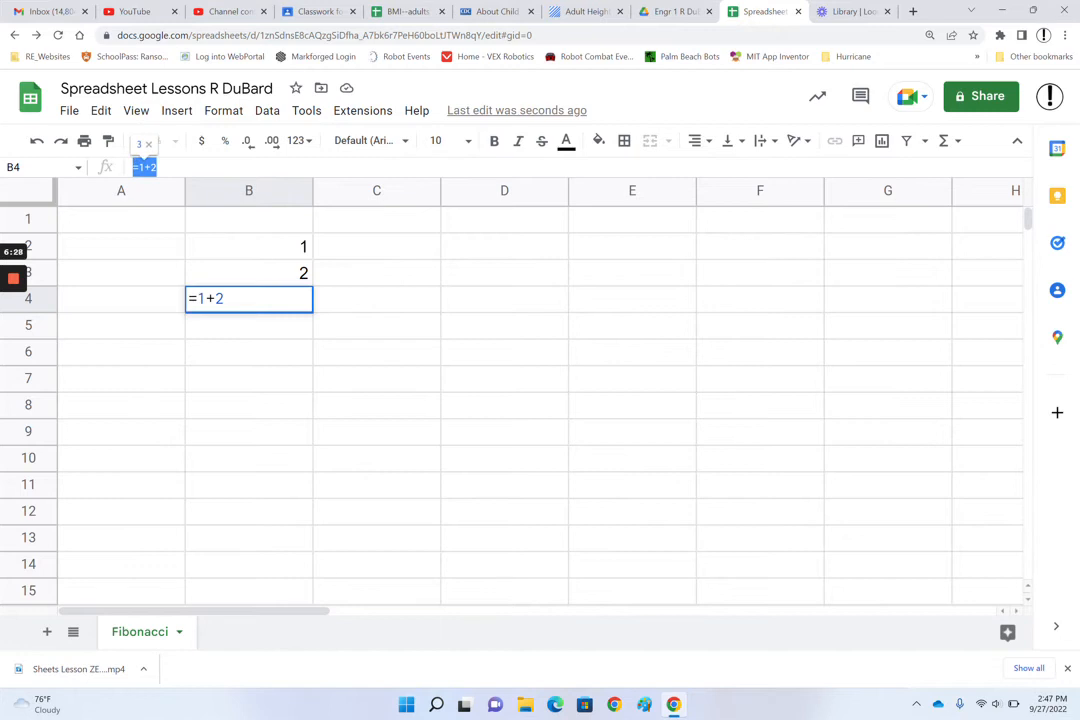
{"action": "key", "text": "Escape"}
{"action": "left_click", "coordinate": [158, 167]}
{"action": "key", "text": "Escape"}
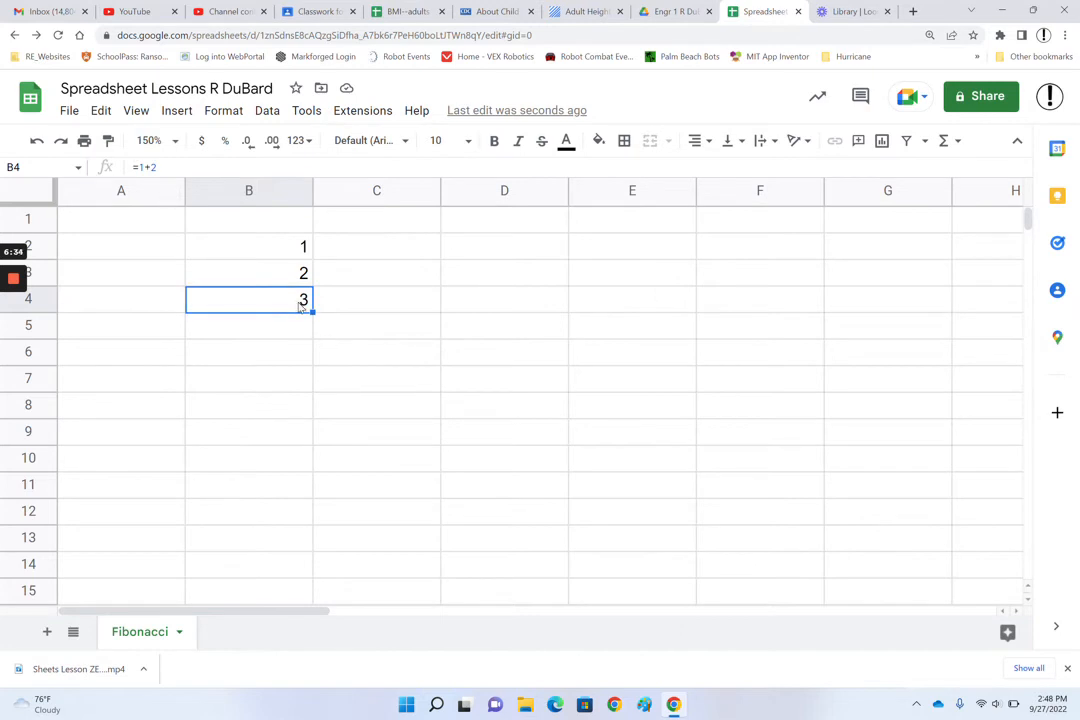
{"action": "double_click", "coordinate": [190, 290]}
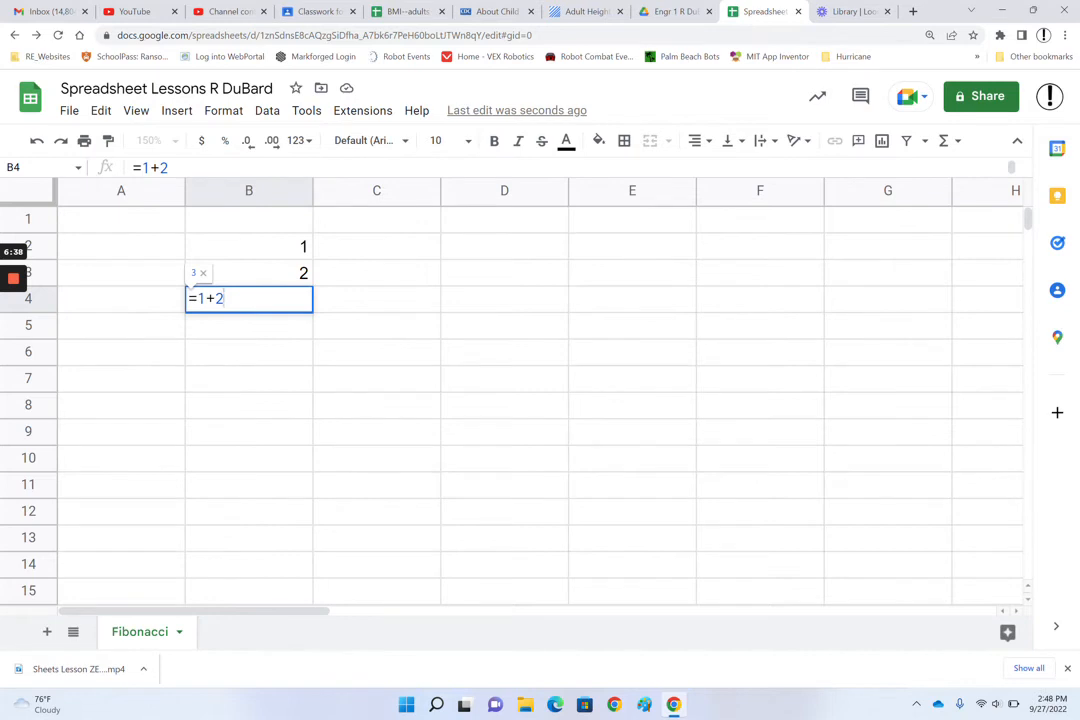
{"action": "key", "text": "Return"}
{"action": "left_click", "coordinate": [243, 299]}
{"action": "double_click", "coordinate": [243, 299]}
{"action": "left_click", "coordinate": [659, 280]}
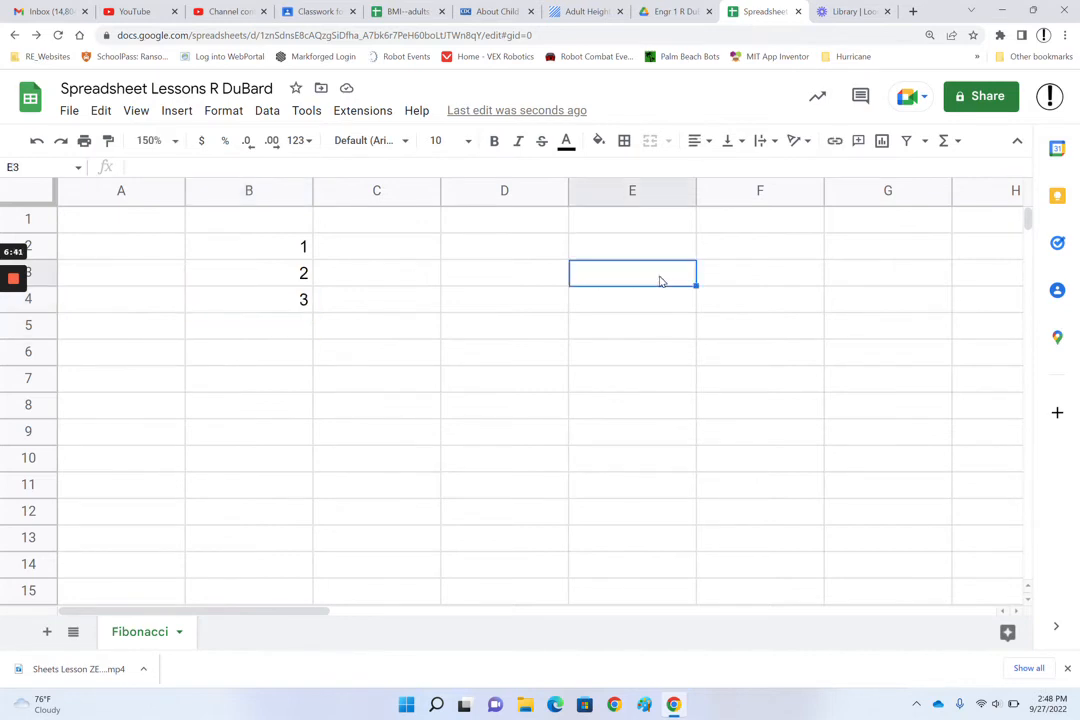
Step: Replace the formula in cell B4 with =B3+B2, using cell references instead of typed numbers
{"action": "left_click", "coordinate": [303, 311]}
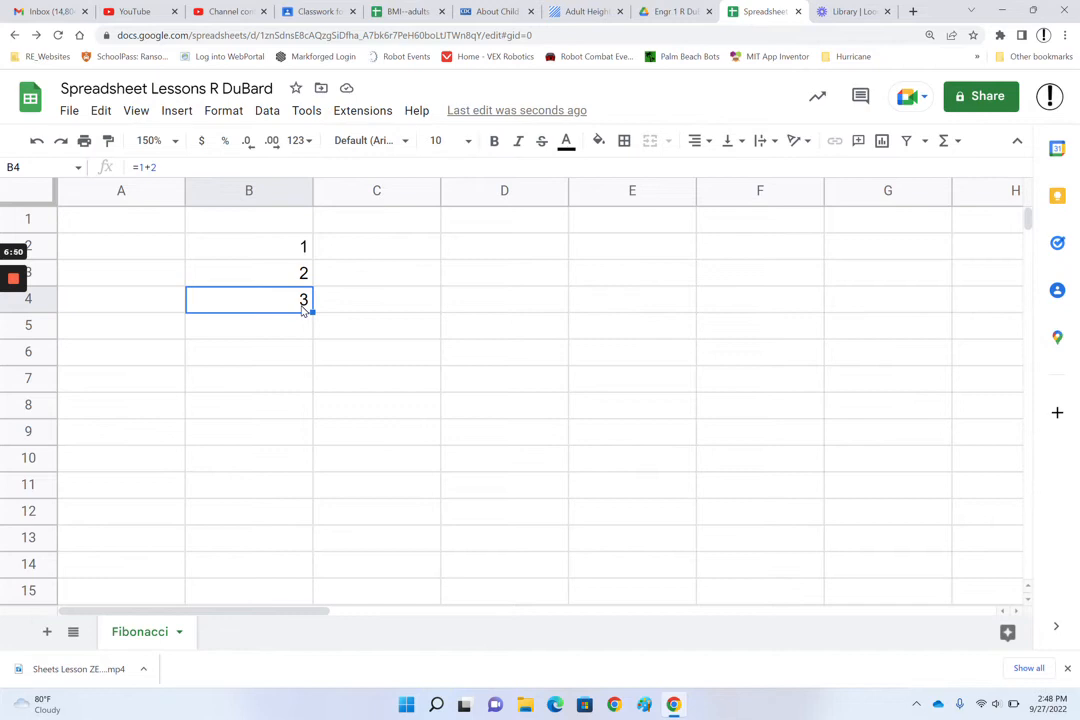
{"action": "double_click", "coordinate": [304, 311]}
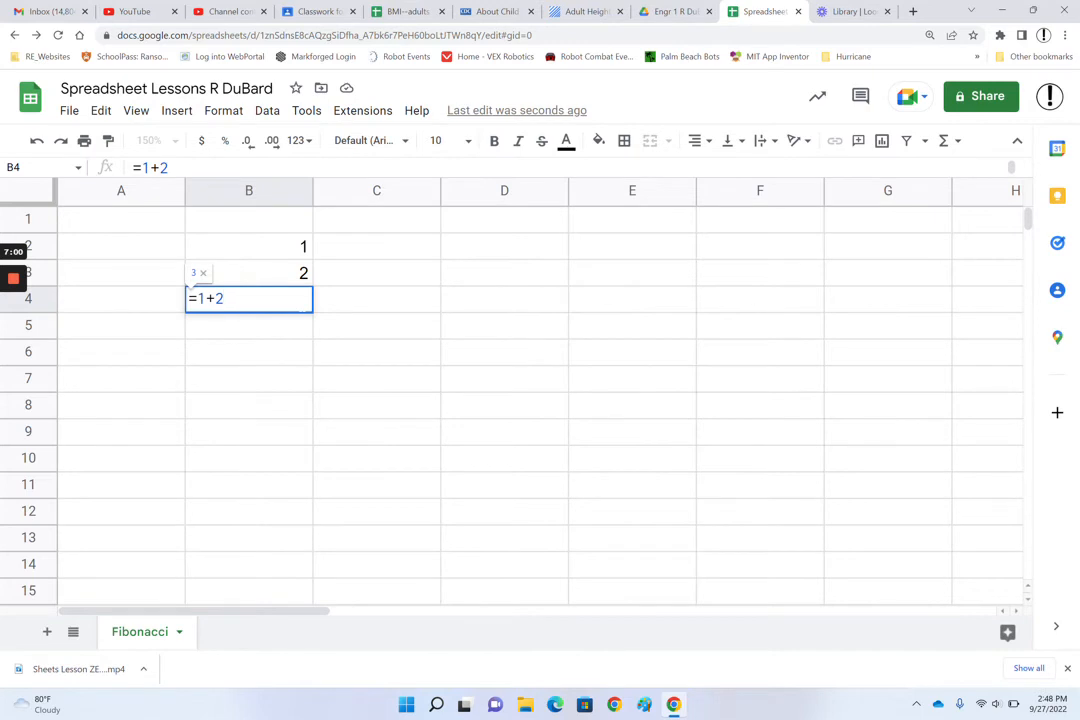
{"action": "key", "text": "BackSpace"}
{"action": "key", "text": "BackSpace"}
{"action": "key", "text": "BackSpace"}
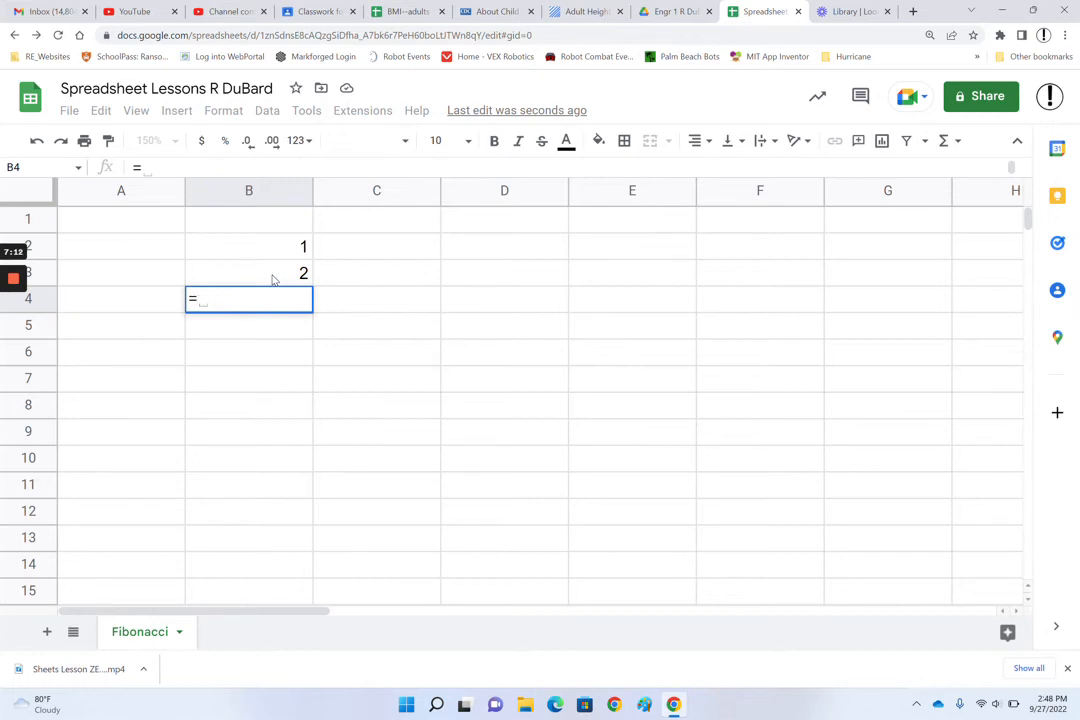
{"action": "type", "text": "b3"}
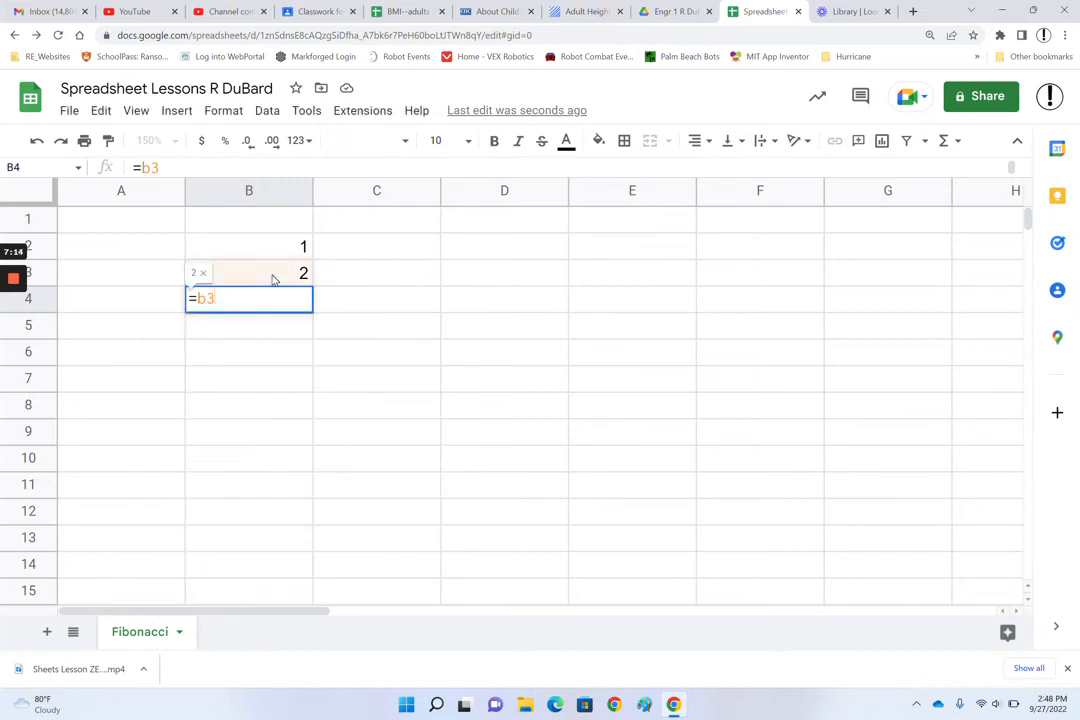
{"action": "type", "text": "+b"}
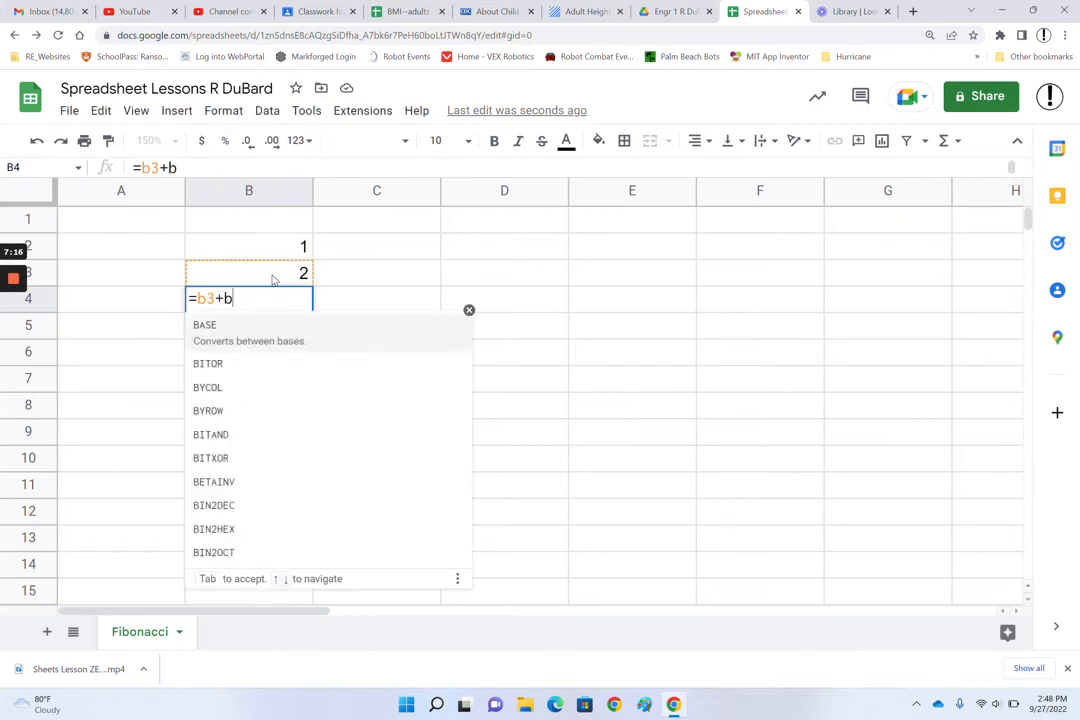
{"action": "type", "text": "2"}
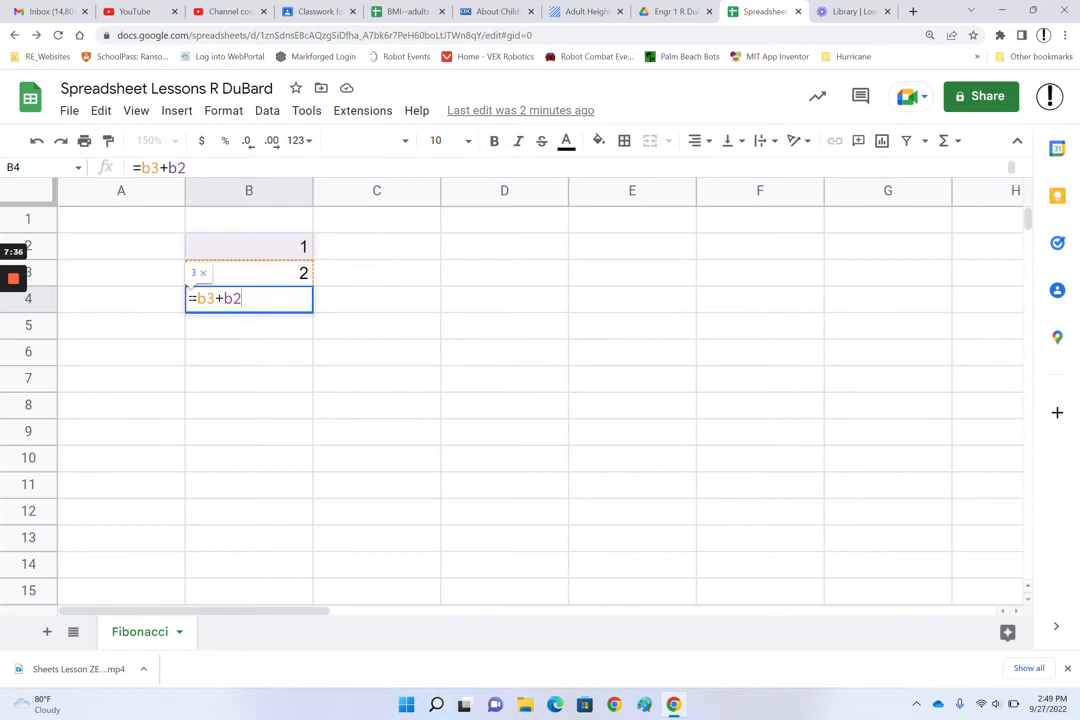
{"action": "key", "text": "Return"}
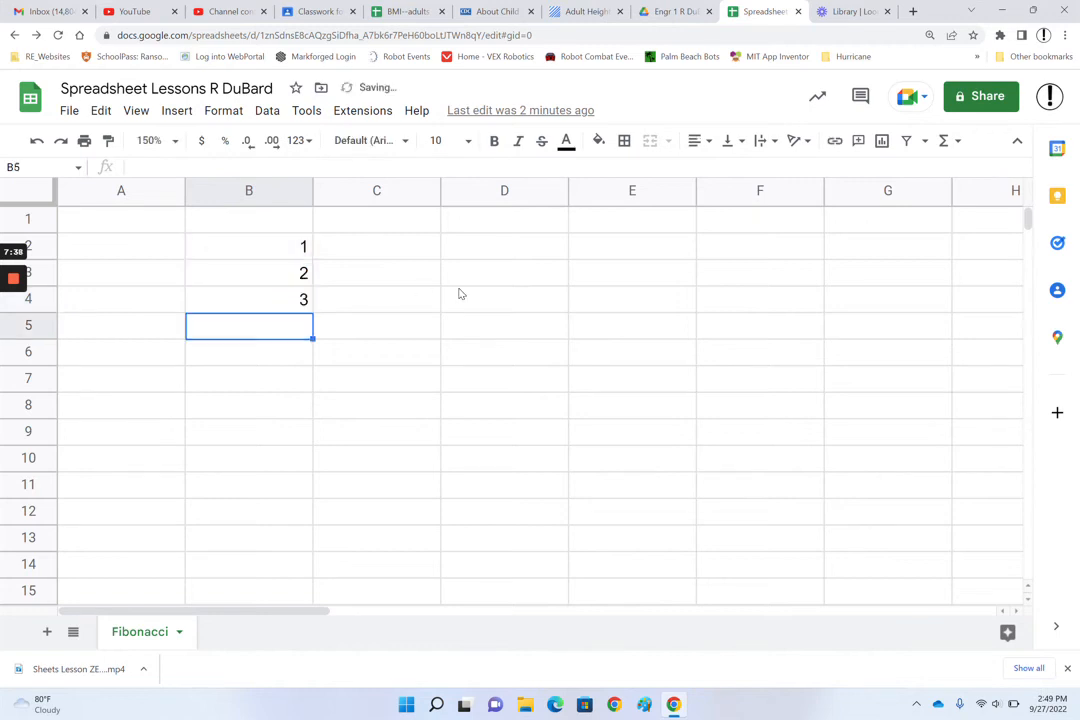
Step: Check the formula in cell B4 and fill it down column B through cell B12
{"action": "double_click", "coordinate": [301, 302]}
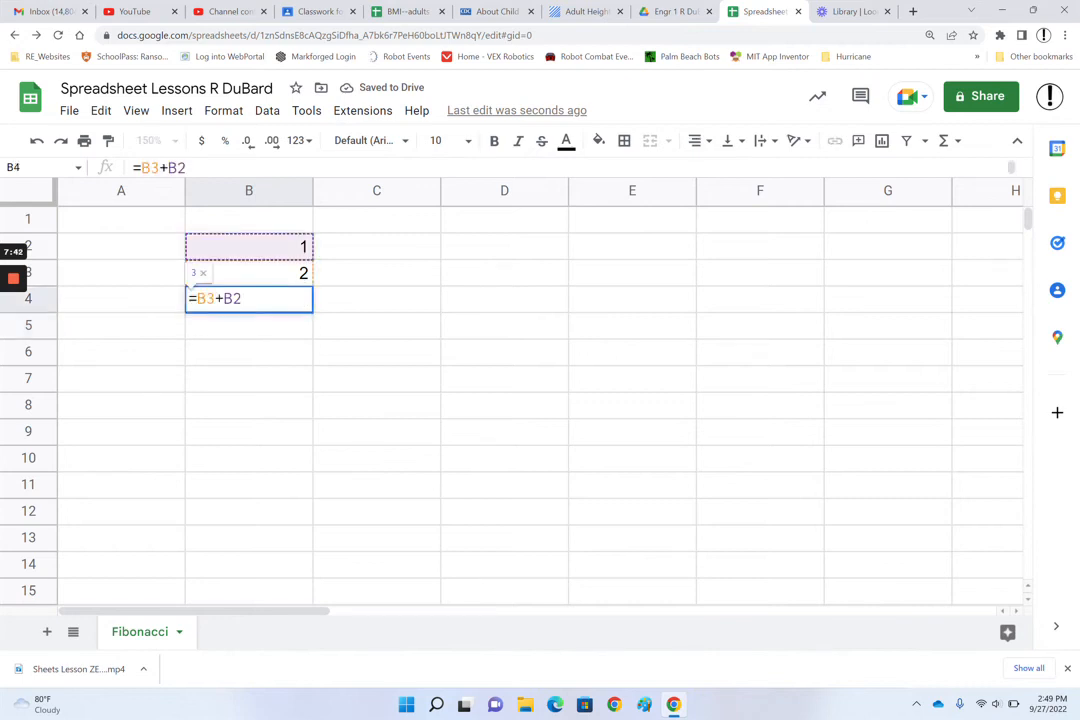
{"action": "key", "text": "Escape"}
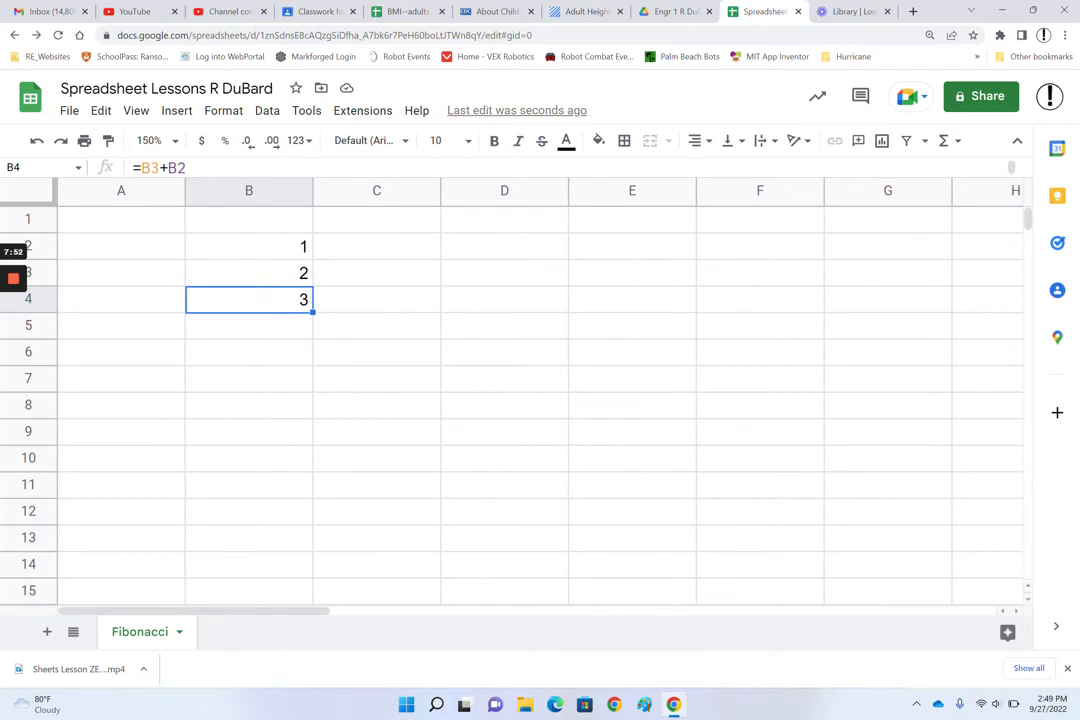
{"action": "left_click_drag", "start_coordinate": [312, 312], "coordinate": [289, 518]}
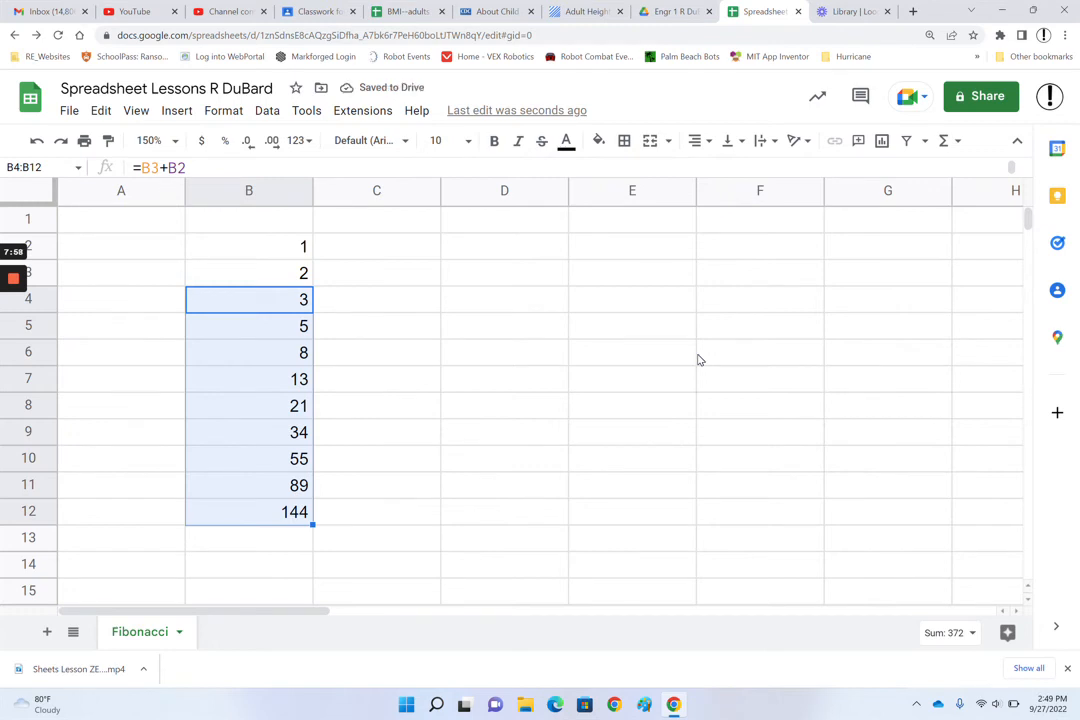
Step: Examine how the cell references shift in the formulas of cells B4, B5 and B6
{"action": "left_click", "coordinate": [303, 330]}
{"action": "left_click", "coordinate": [300, 300]}
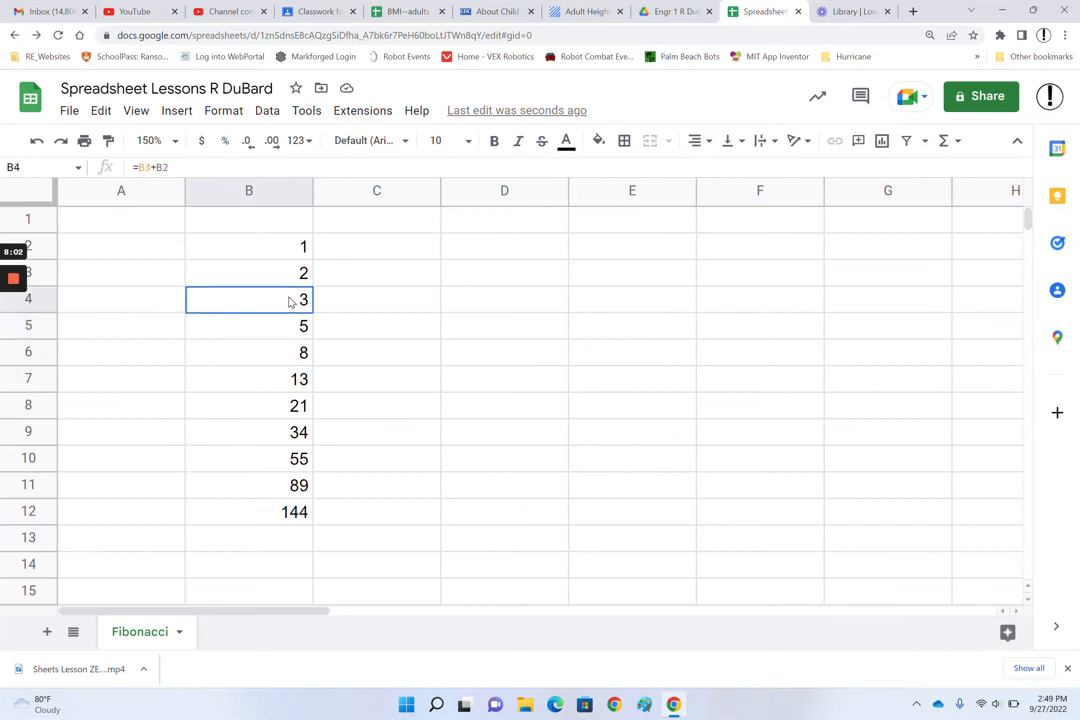
{"action": "double_click", "coordinate": [300, 300]}
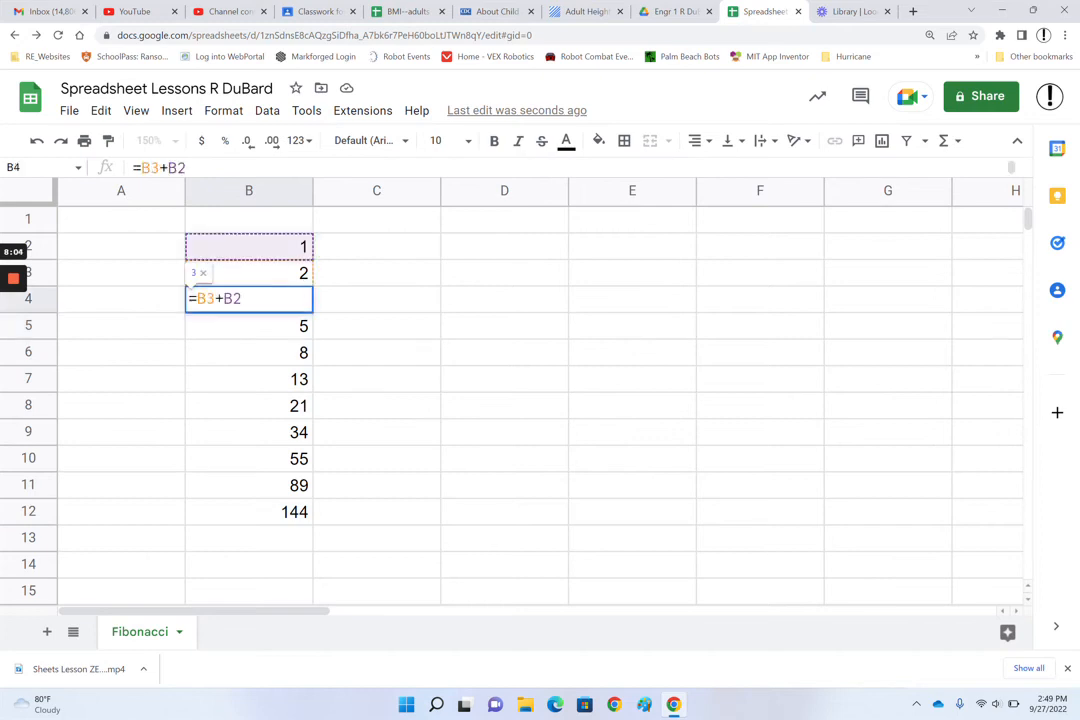
{"action": "key", "text": "Escape"}
{"action": "left_click", "coordinate": [284, 333]}
{"action": "double_click", "coordinate": [284, 333]}
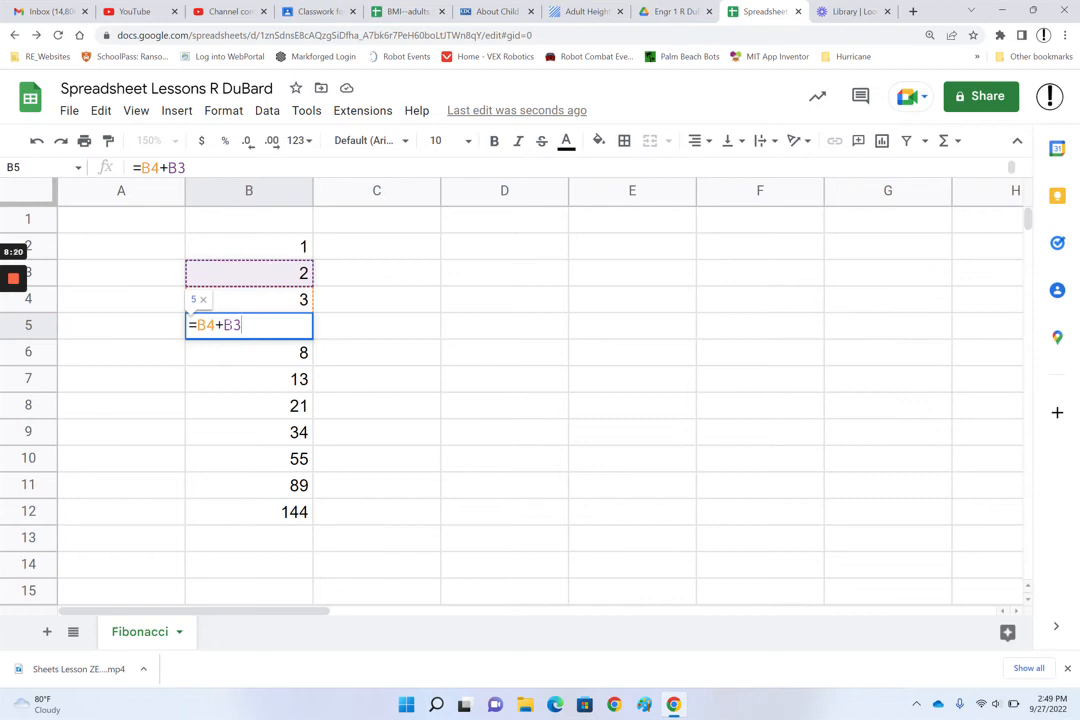
{"action": "key", "text": "Escape"}
{"action": "key", "text": "Down"}
{"action": "key", "text": "Return"}
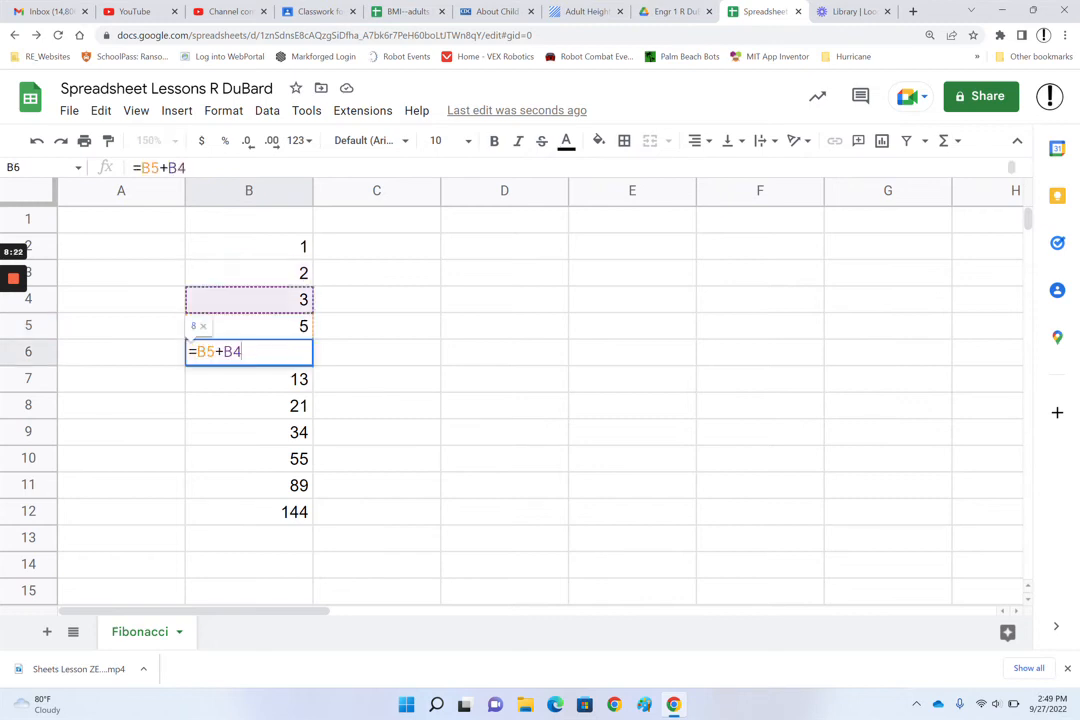
{"action": "key", "text": "Escape"}
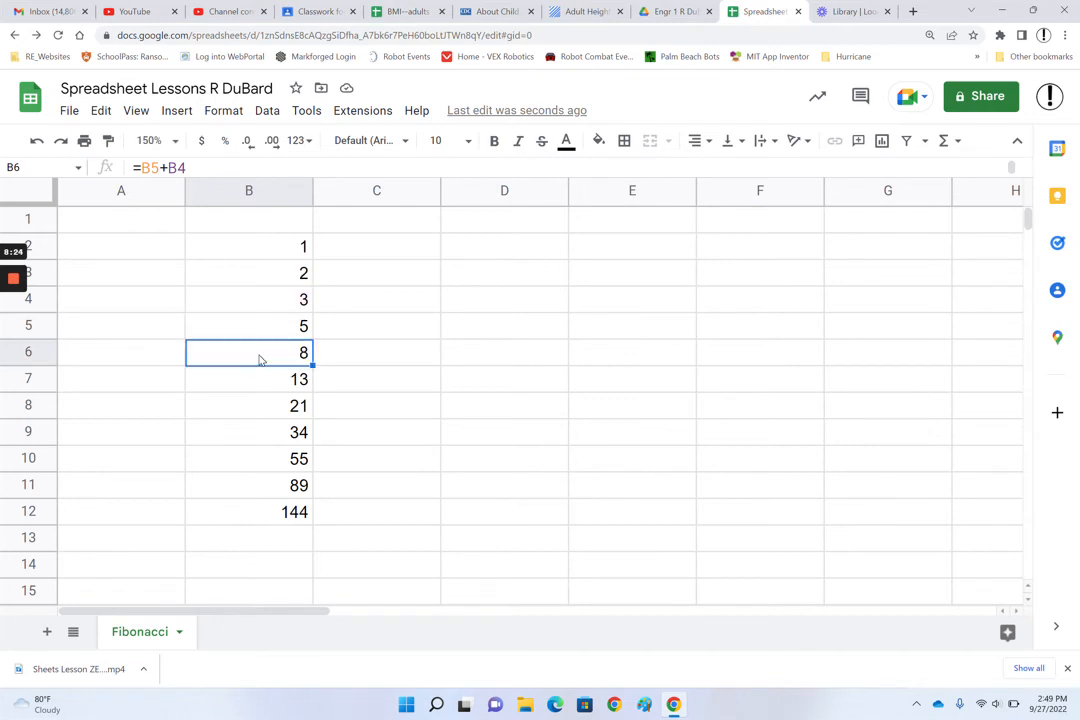
Step: Compare the cell references in the last formula, cell B12, with those in the first one, cell B4
{"action": "left_click", "coordinate": [291, 517]}
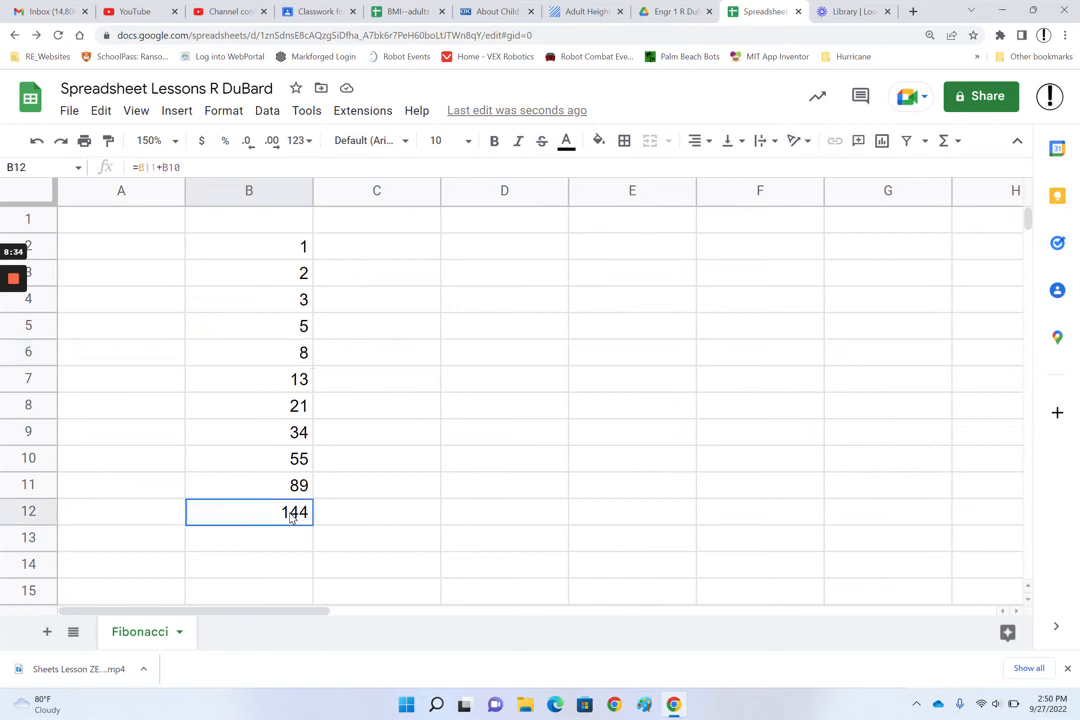
{"action": "key", "text": "Return"}
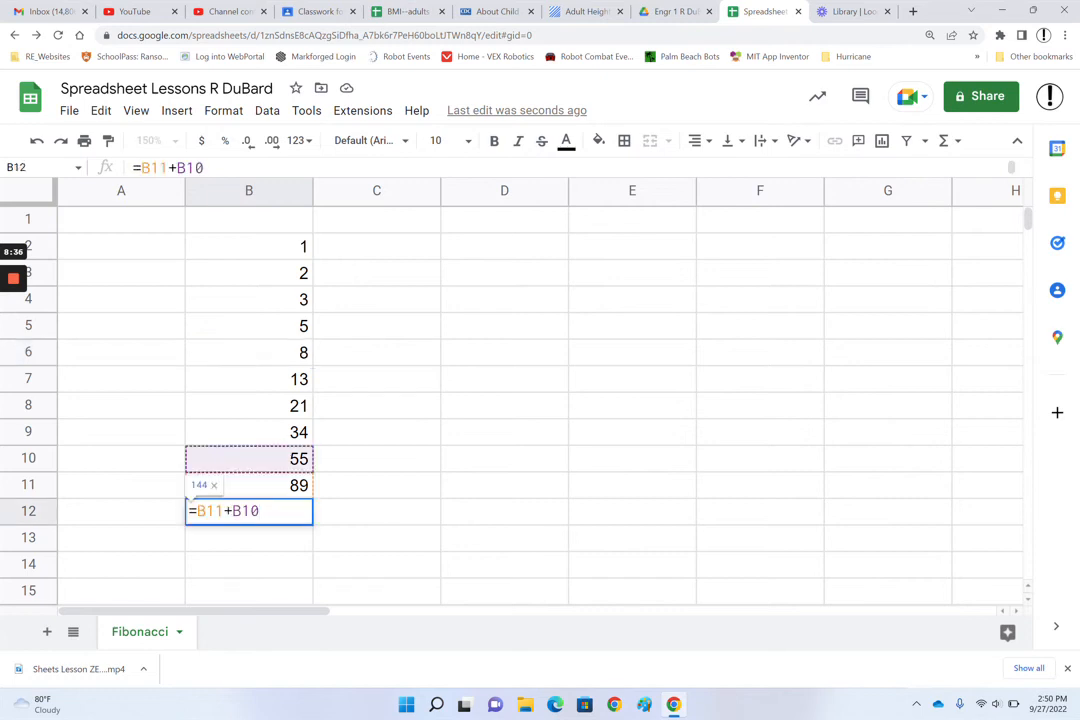
{"action": "key", "text": "Escape"}
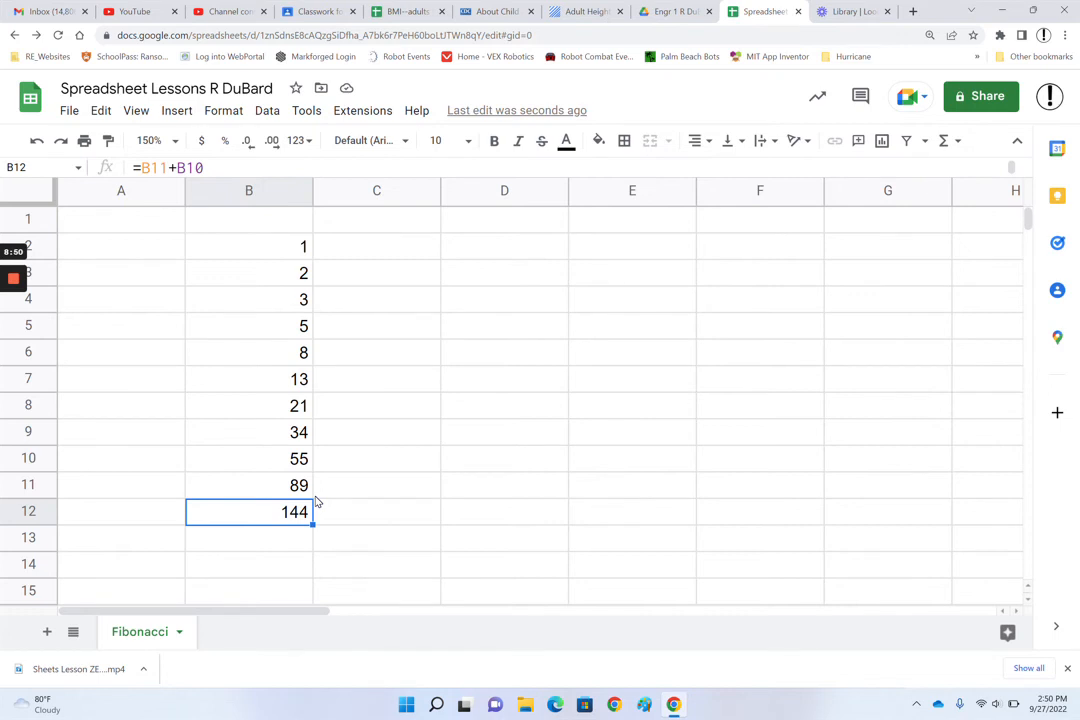
{"action": "left_click", "coordinate": [298, 306]}
{"action": "double_click", "coordinate": [298, 306]}
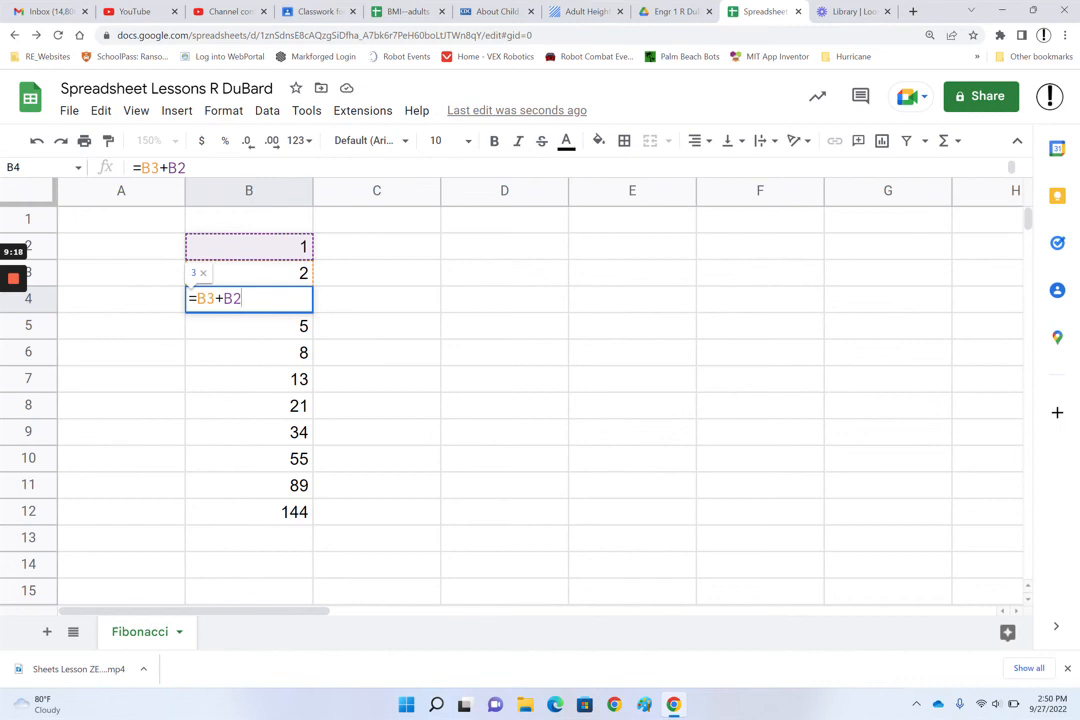
{"action": "key", "text": "Escape"}
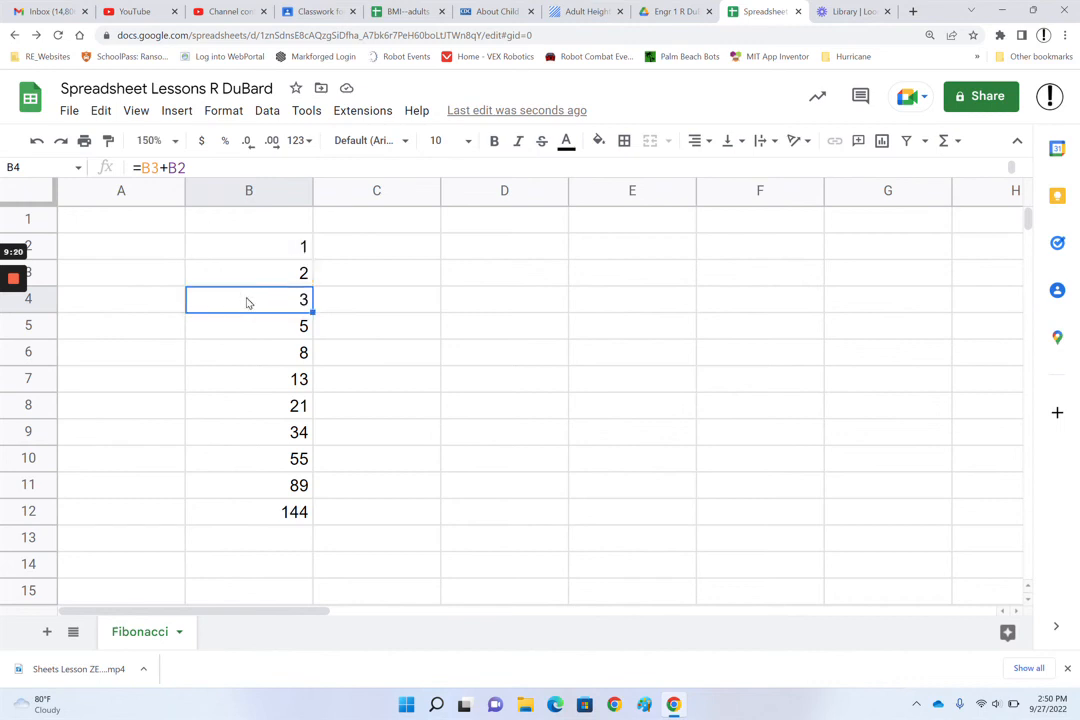
{"action": "left_click", "coordinate": [271, 514]}
{"action": "key", "text": "Return"}
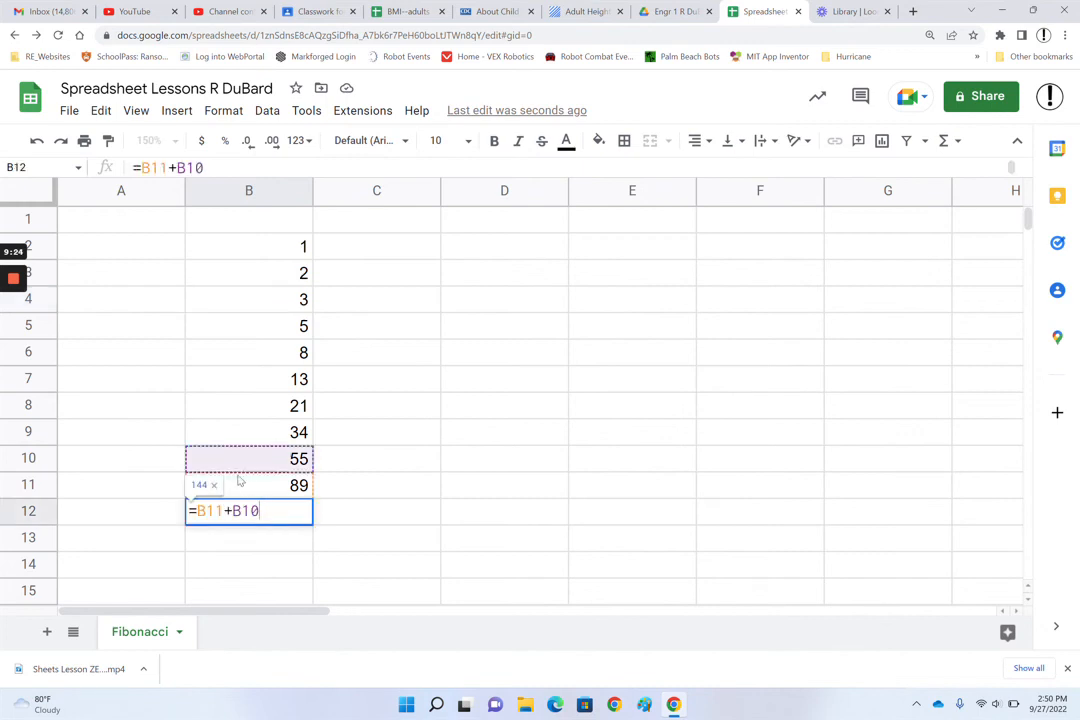
{"action": "key", "text": "Escape"}
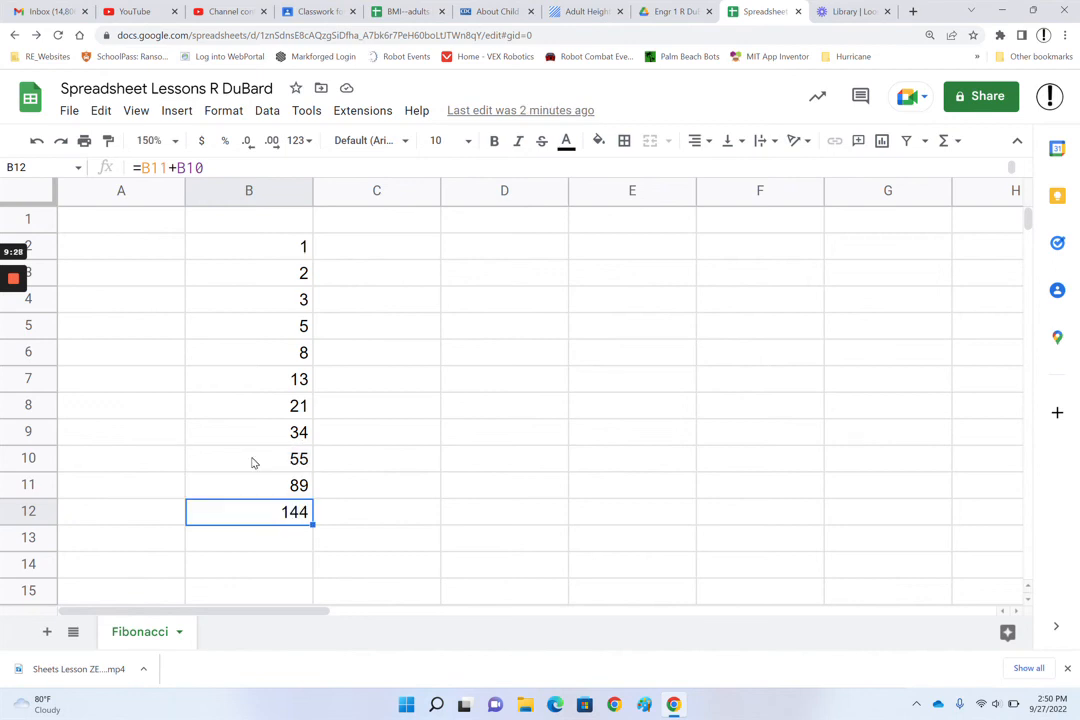
{"action": "left_click", "coordinate": [549, 279]}
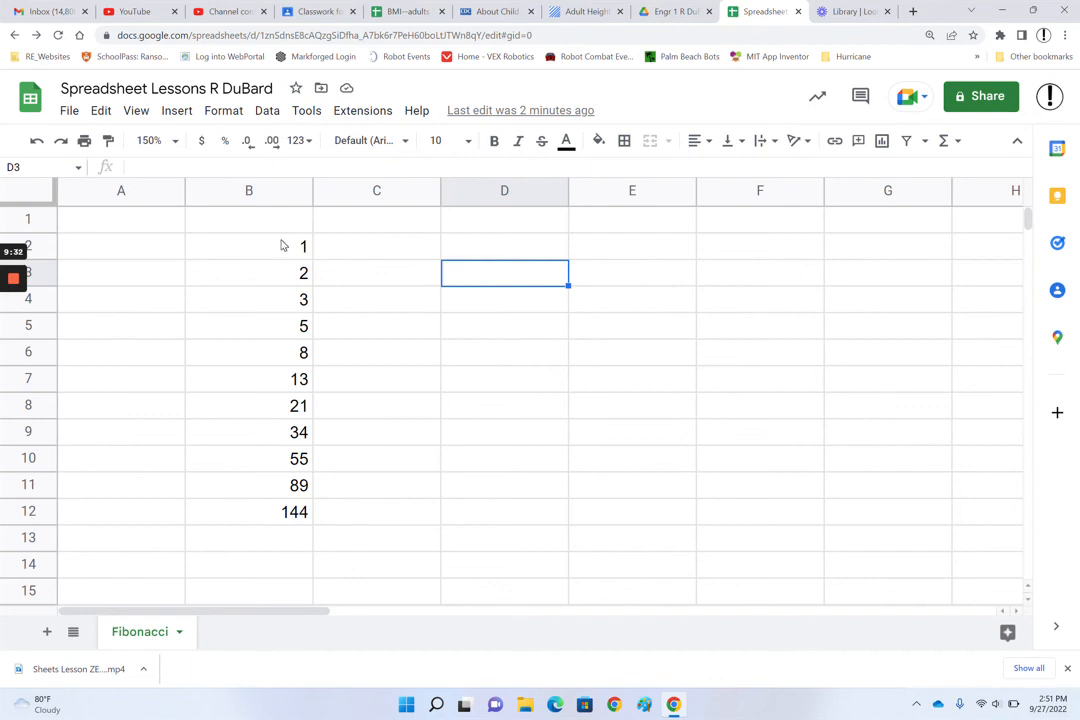
Step: Change the two starting values of the sequence to 3 in cell B2 and 6 in cell B3
{"action": "left_click", "coordinate": [282, 245]}
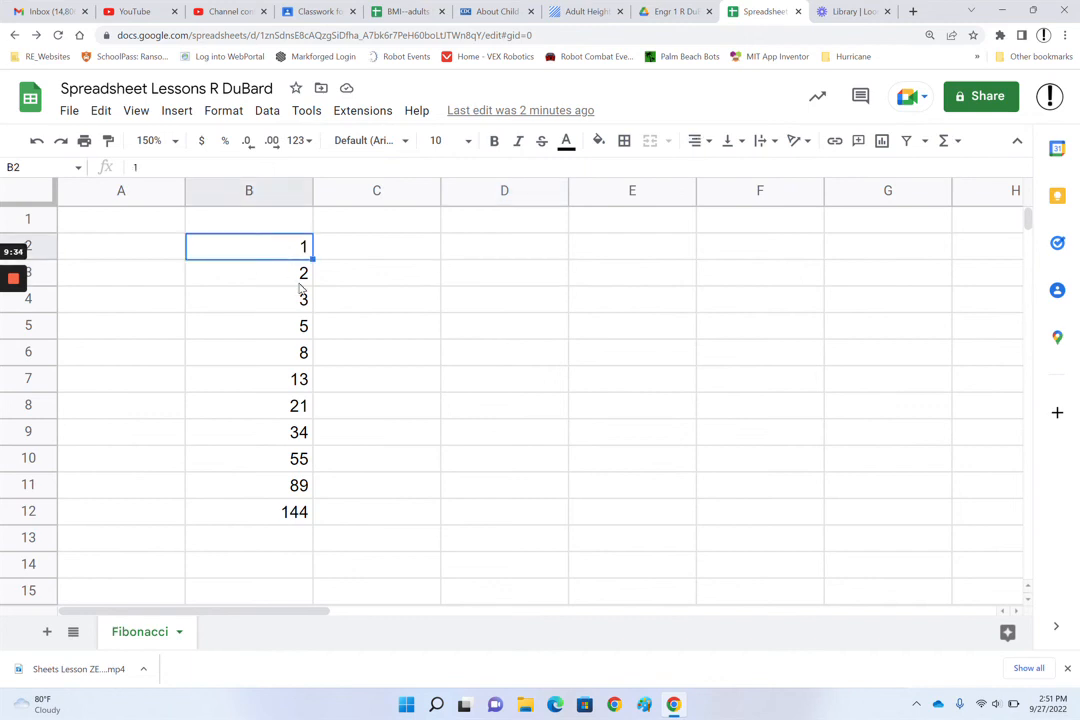
{"action": "key", "text": "Down"}
{"action": "left_click", "coordinate": [302, 248]}
{"action": "left_click", "coordinate": [295, 282]}
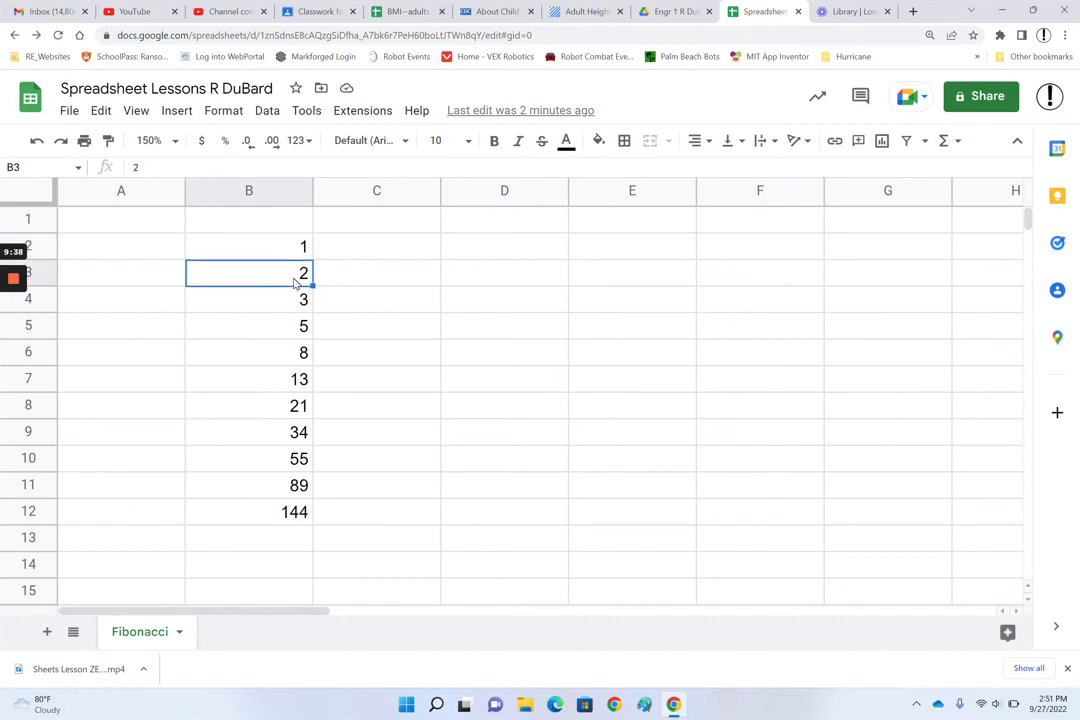
{"action": "left_click", "coordinate": [302, 250]}
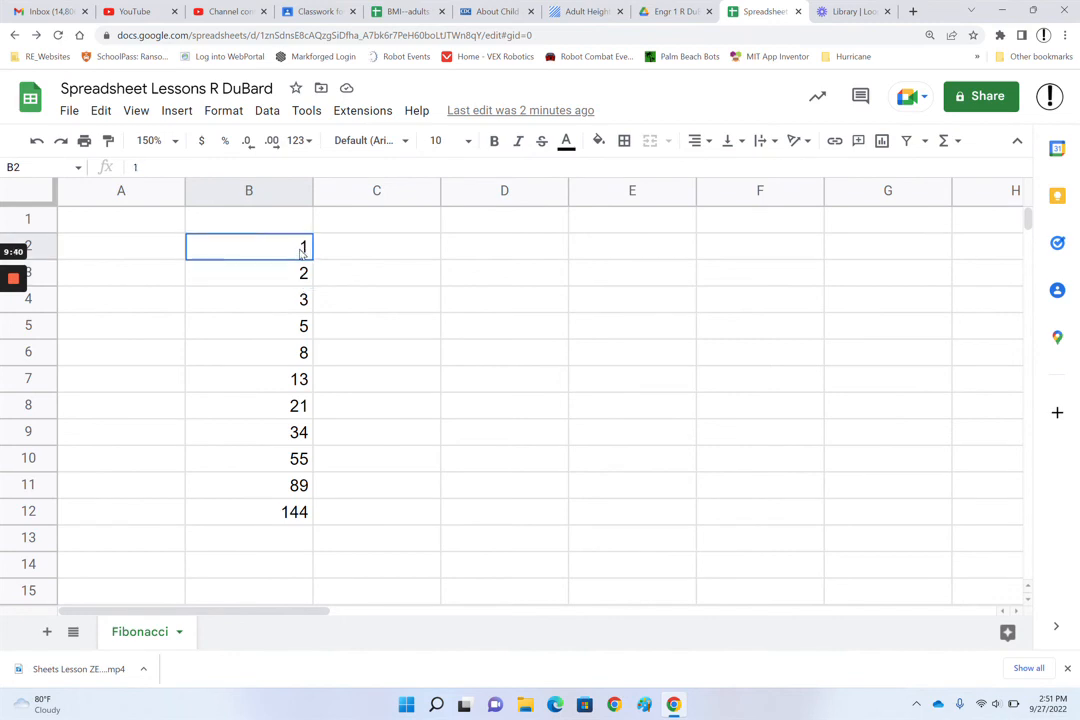
{"action": "type", "text": "3"}
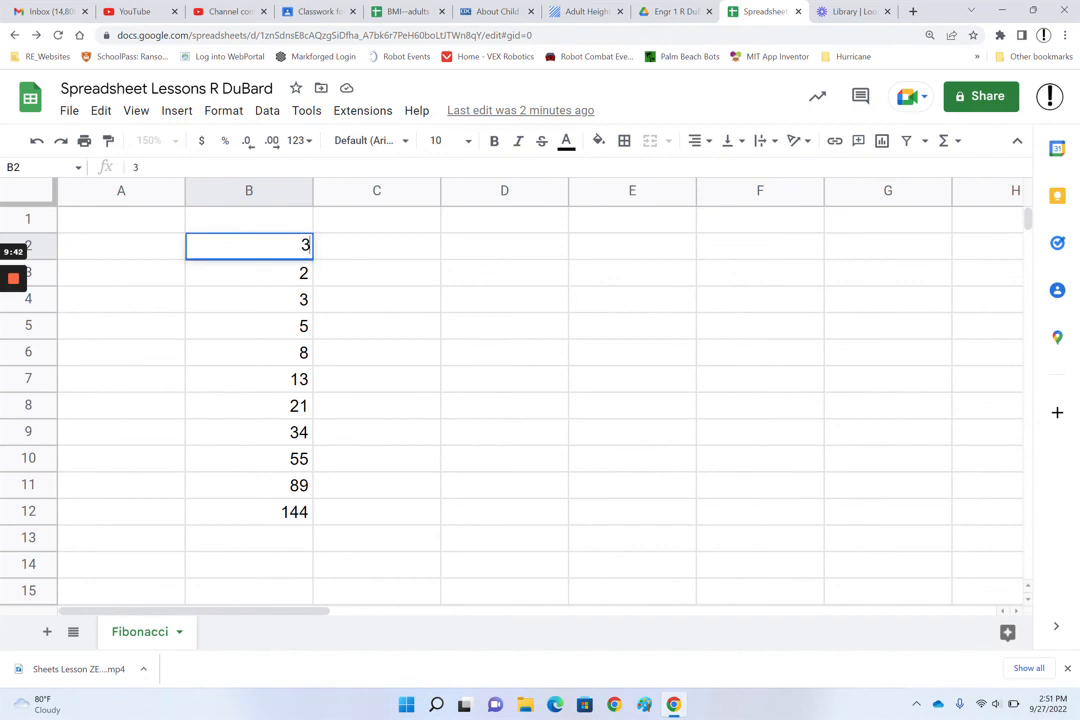
{"action": "key", "text": "Return"}
{"action": "type", "text": "6"}
{"action": "key", "text": "Return"}
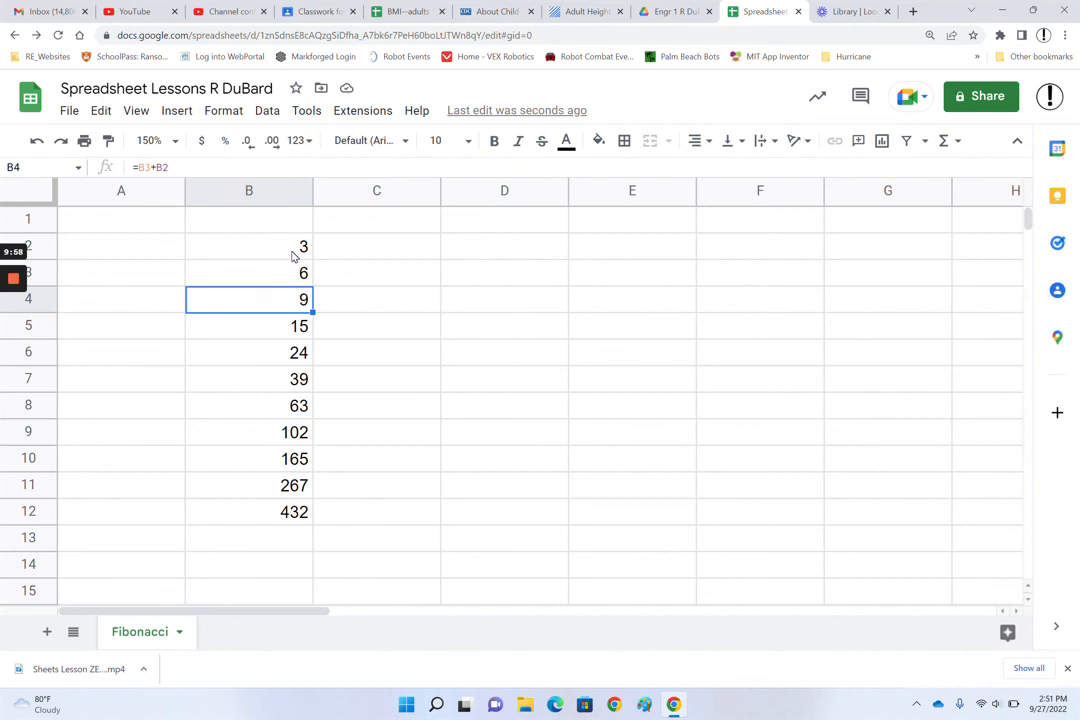
Step: Color the text of the two starting values in cells B2:B3 red
{"action": "left_click_drag", "start_coordinate": [292, 256], "coordinate": [292, 277]}
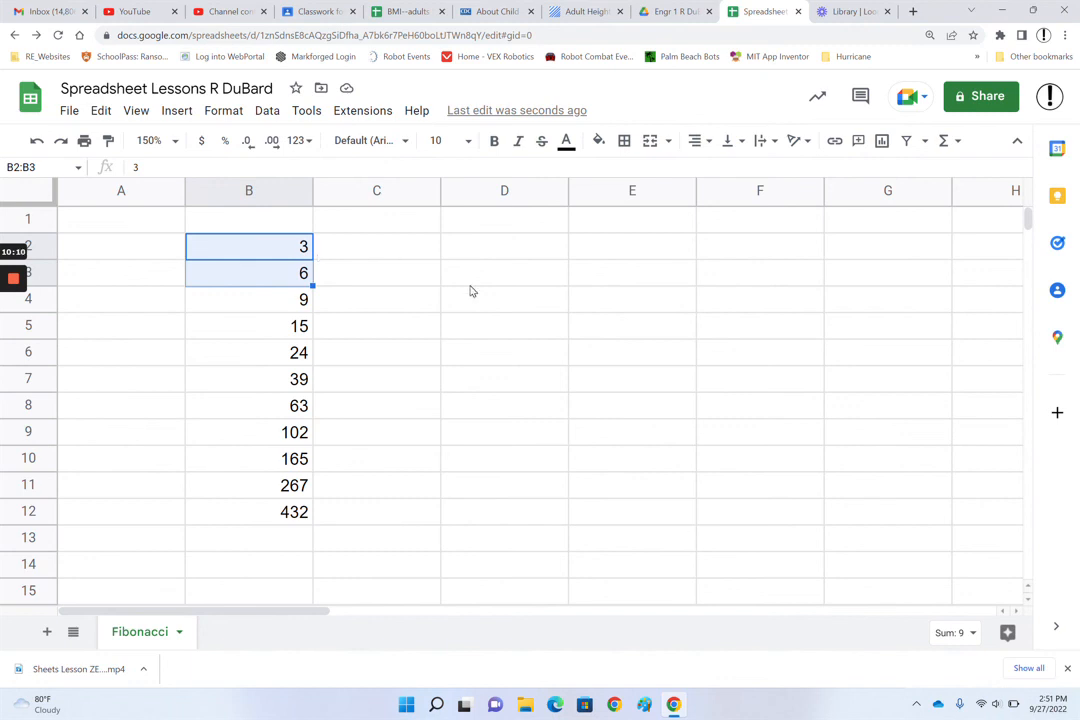
{"action": "left_click", "coordinate": [565, 142]}
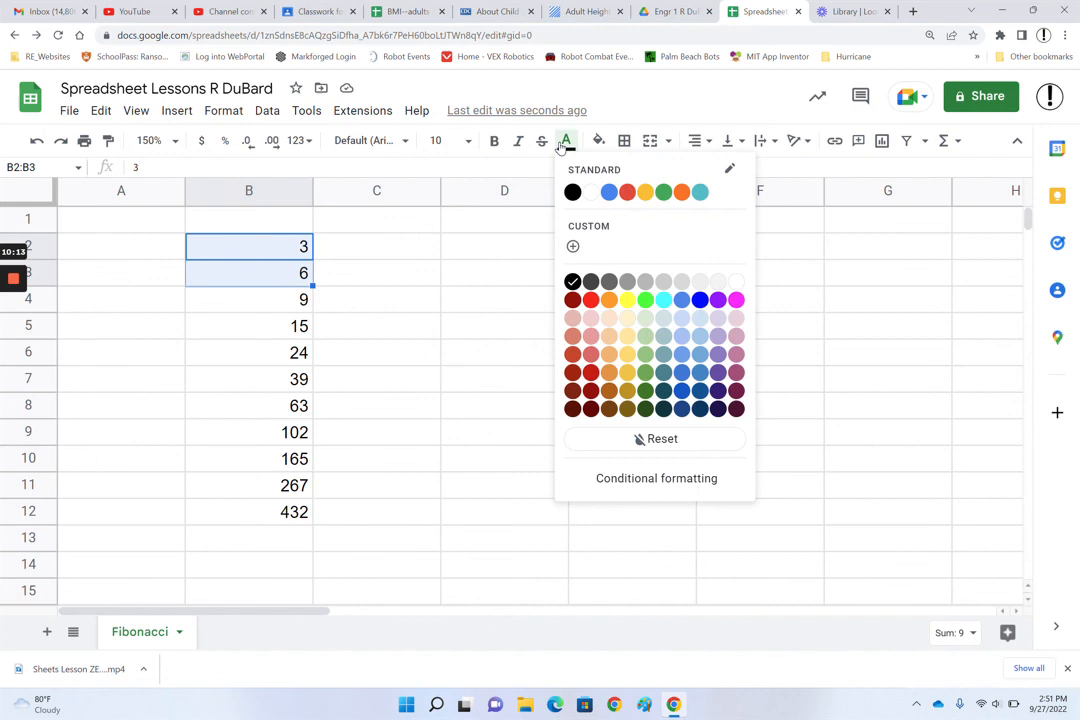
{"action": "left_click", "coordinate": [627, 199]}
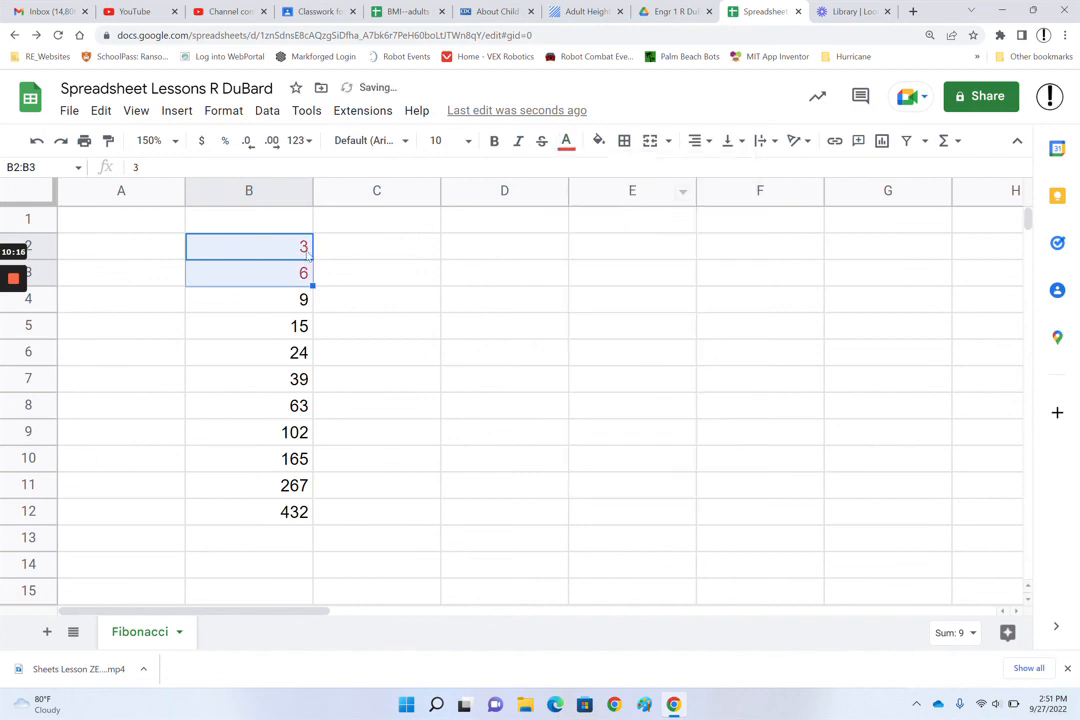
{"action": "left_click", "coordinate": [472, 284]}
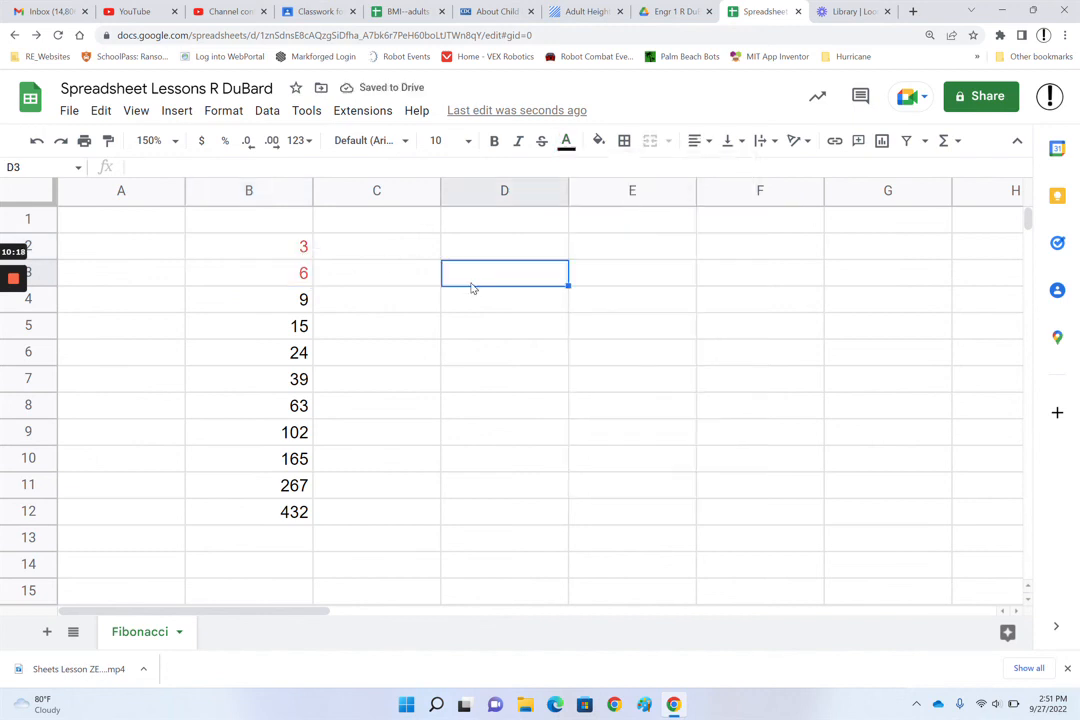
Step: Enter the value 3 in cell D6 and the value 6 in cell D9
{"action": "left_click", "coordinate": [390, 311]}
{"action": "left_click", "coordinate": [511, 355]}
{"action": "type", "text": "3"}
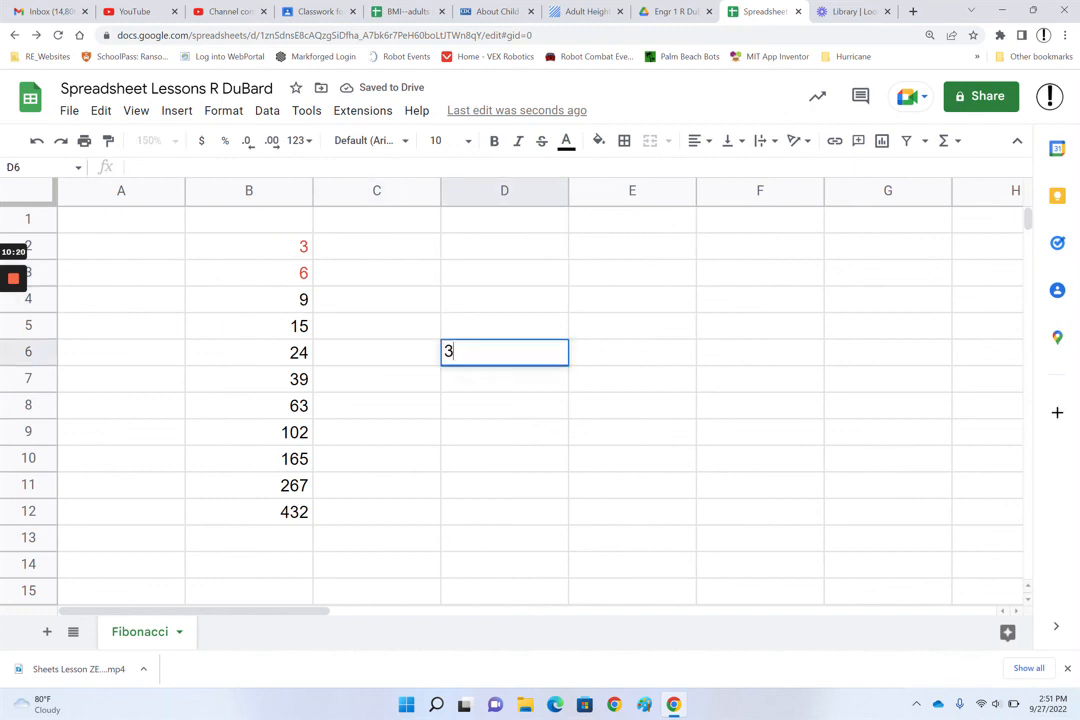
{"action": "key", "text": "Return"}
{"action": "left_click", "coordinate": [472, 429]}
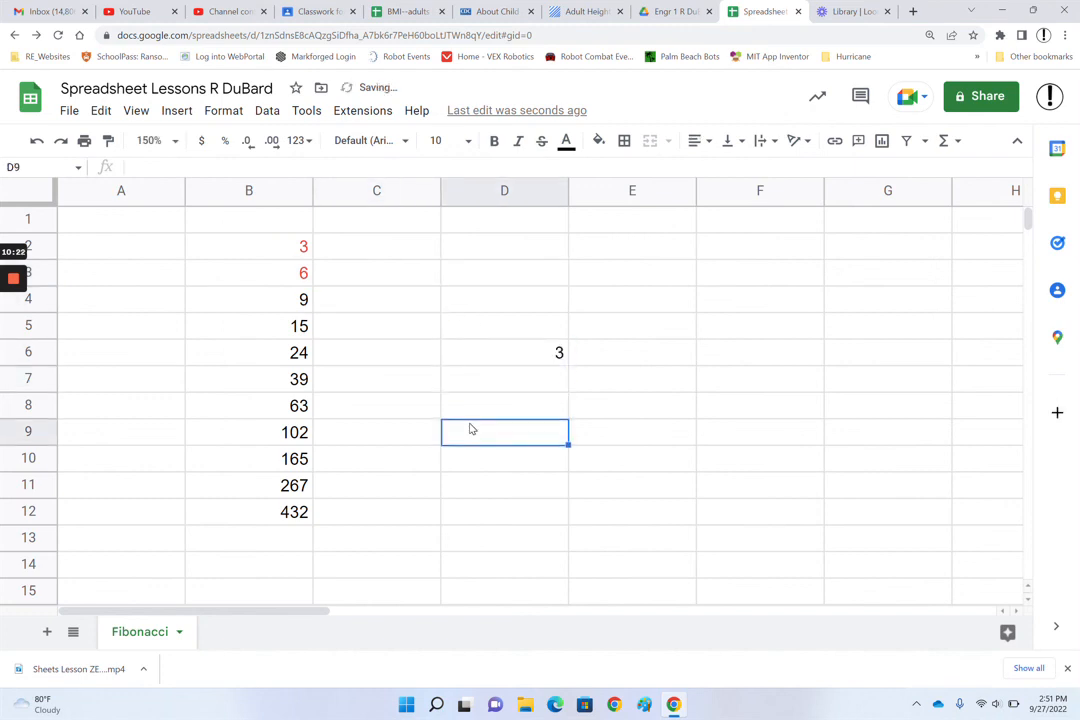
{"action": "type", "text": "6"}
{"action": "key", "text": "Return"}
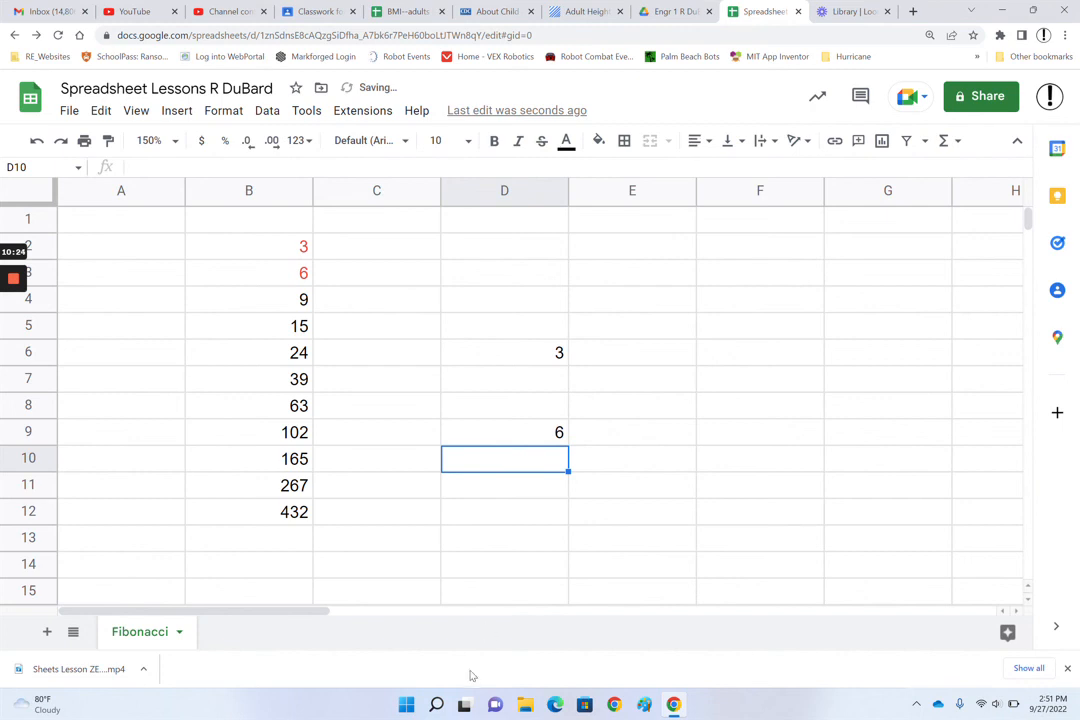
Step: Clear the contents of cells D6:D10
{"action": "left_click", "coordinate": [530, 354]}
{"action": "left_click", "coordinate": [528, 474], "text": "shift"}
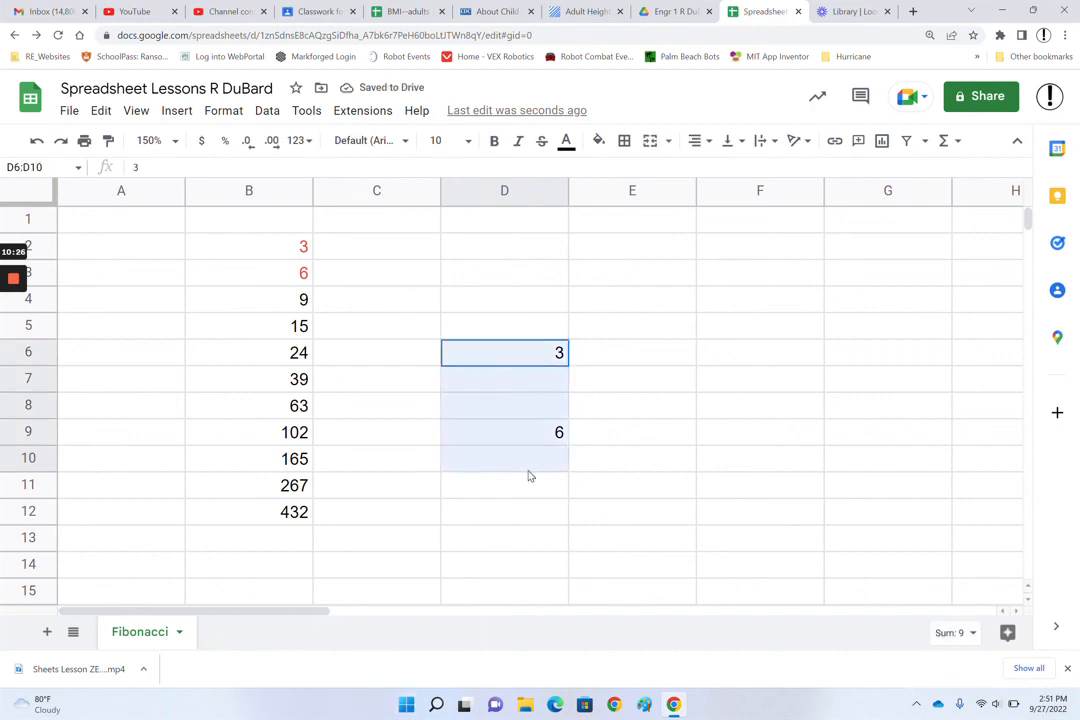
{"action": "key", "text": "Delete"}
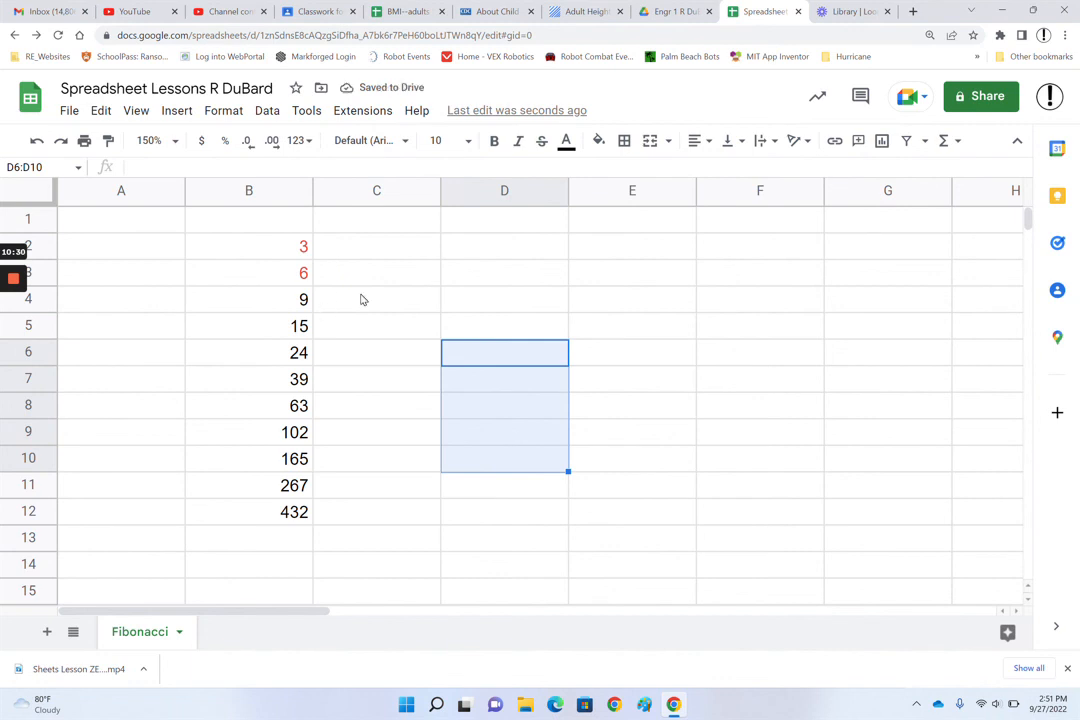
Step: Review the two red starting values in cells B2 and B3 and the formula-driven numbers below them in column B
{"action": "left_click", "coordinate": [298, 247]}
{"action": "left_click", "coordinate": [297, 279]}
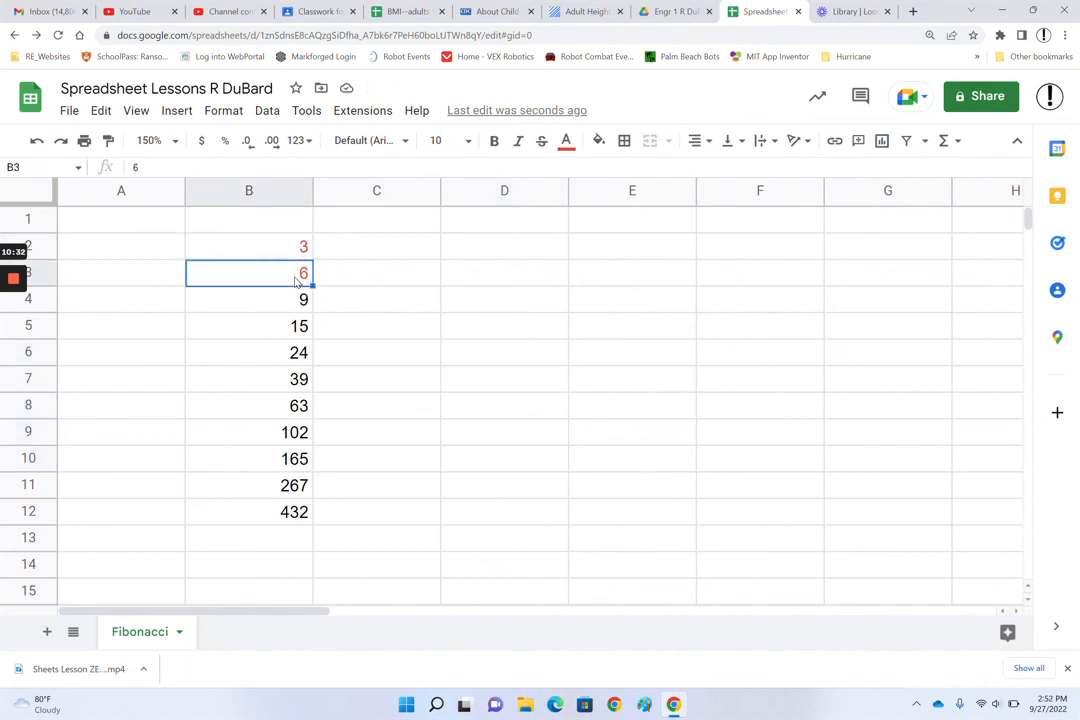
{"action": "key", "text": "Up"}
{"action": "left_click", "coordinate": [300, 285]}
{"action": "left_click", "coordinate": [639, 381]}
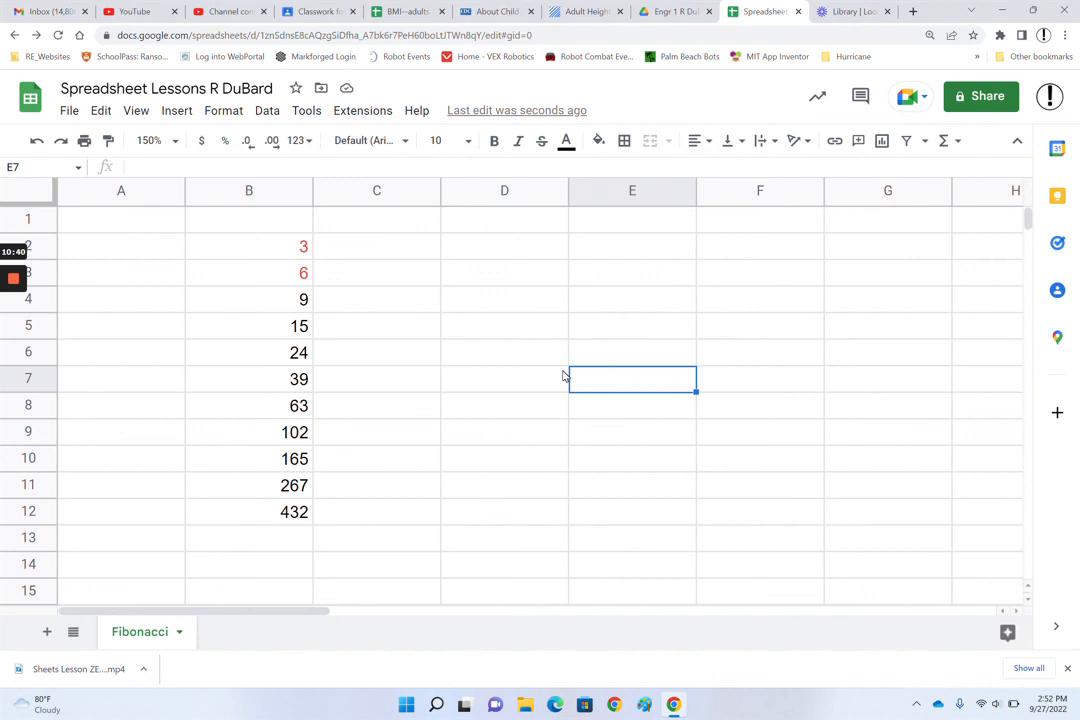
{"action": "left_click", "coordinate": [282, 254]}
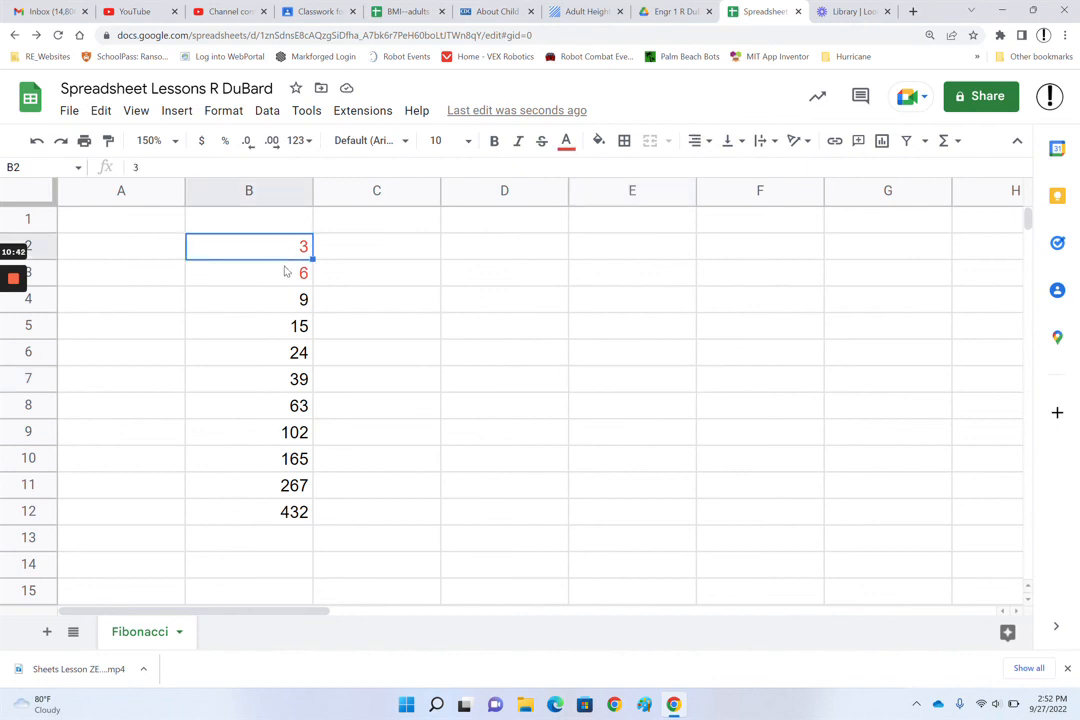
{"action": "left_click", "coordinate": [285, 272]}
{"action": "left_click_drag", "start_coordinate": [297, 300], "coordinate": [280, 537]}
{"action": "left_click", "coordinate": [590, 350]}
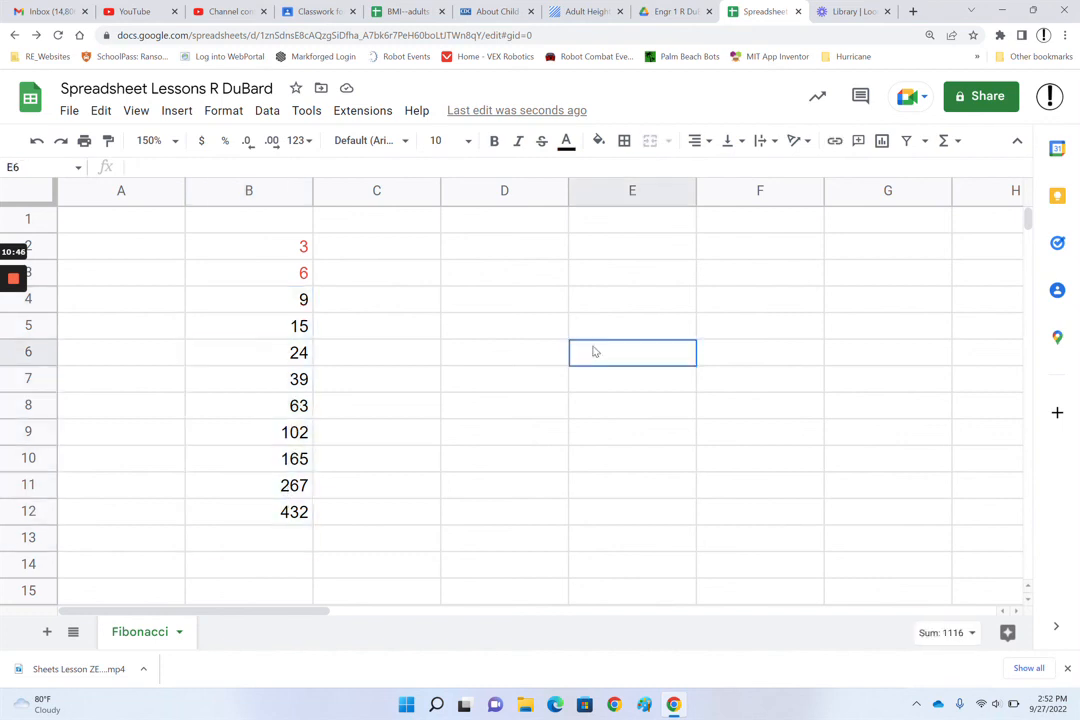
Step: Change the starting values of the sequence to 1 in cell B2 and 2 in cell B3
{"action": "left_click", "coordinate": [300, 254]}
{"action": "type", "text": "1"}
{"action": "key", "text": "Return"}
{"action": "type", "text": "2"}
{"action": "key", "text": "Return"}
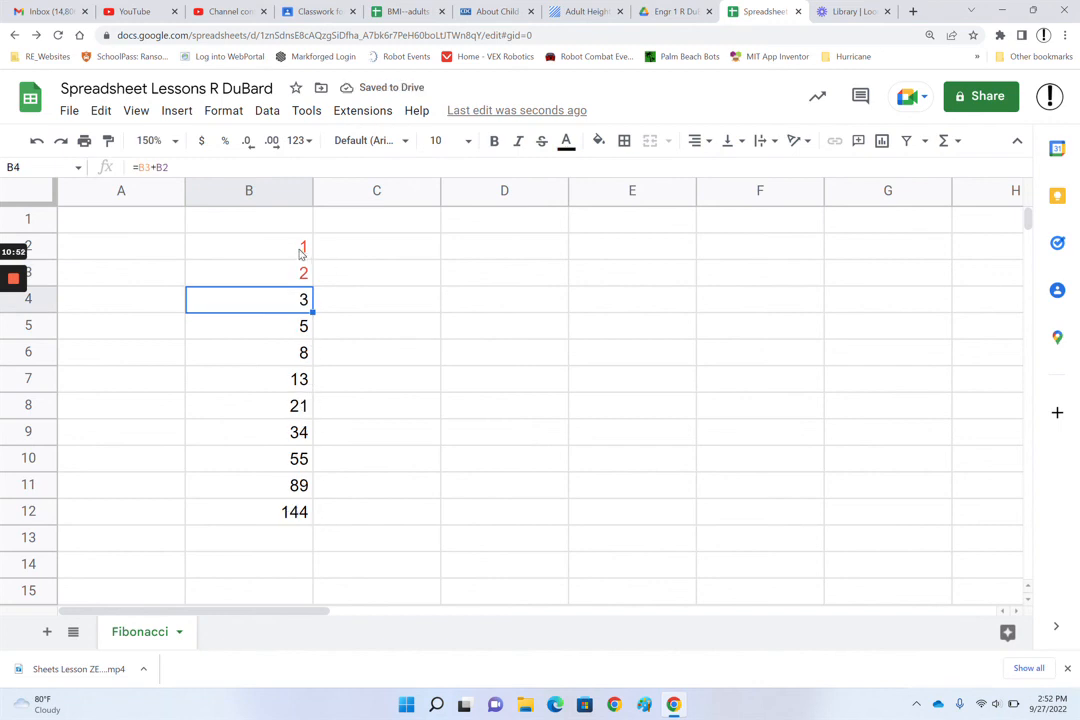
Step: Set the starting values back to 3 in cell B2 and 6 in cell B3
{"action": "left_click", "coordinate": [300, 254]}
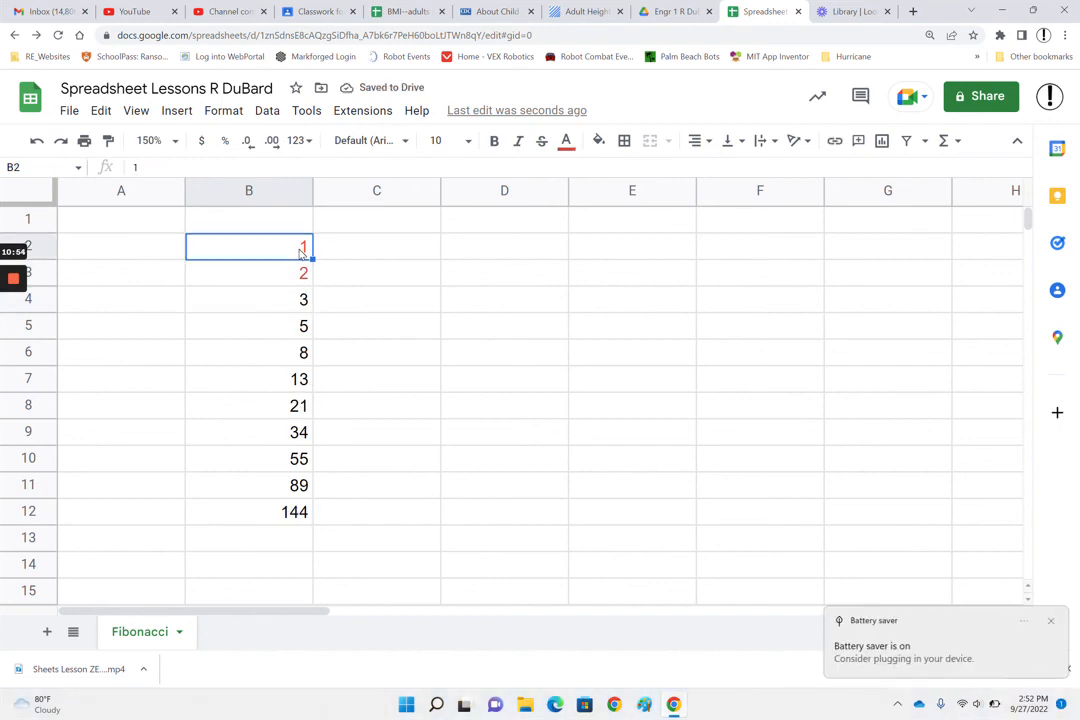
{"action": "type", "text": "3"}
{"action": "key", "text": "Return"}
{"action": "type", "text": "6"}
{"action": "key", "text": "Return"}
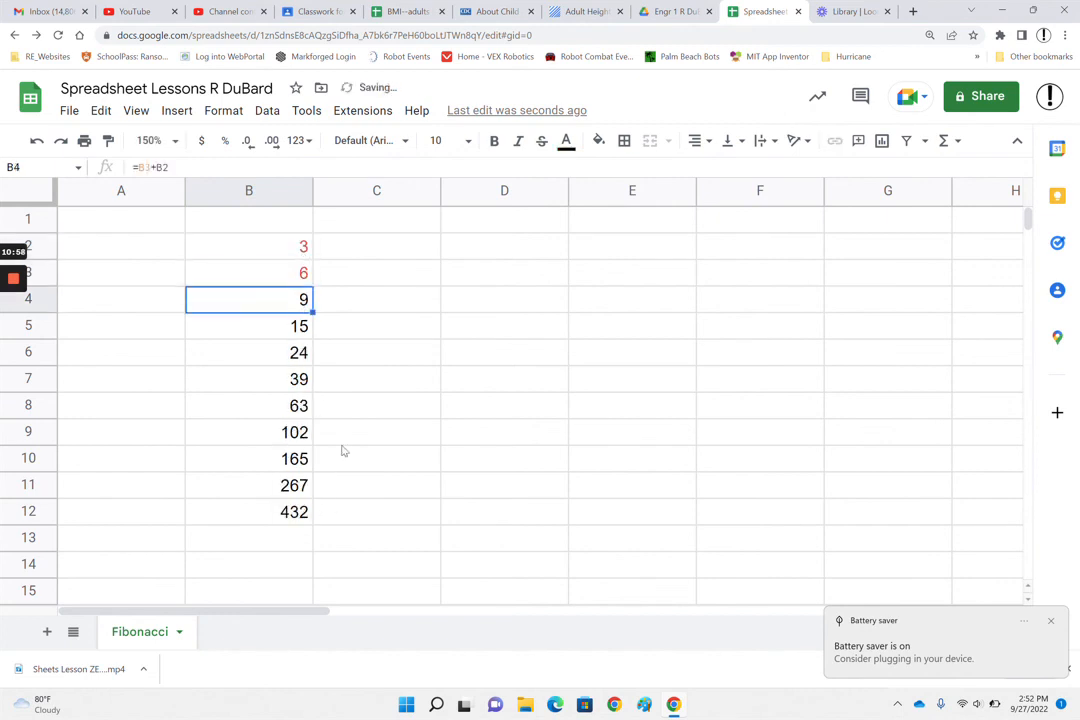
Step: Replace the starting values of the sequence with 2 in cell B2 and 3 in cell B3
{"action": "left_click", "coordinate": [292, 251]}
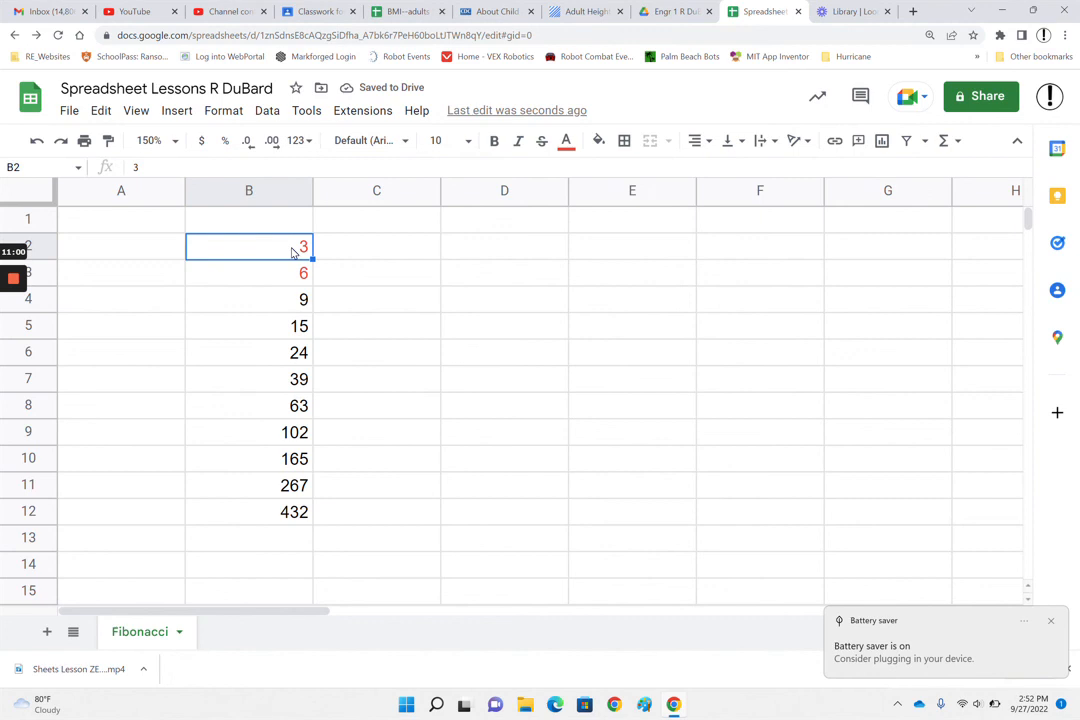
{"action": "type", "text": "2"}
{"action": "key", "text": "Return"}
{"action": "type", "text": "3"}
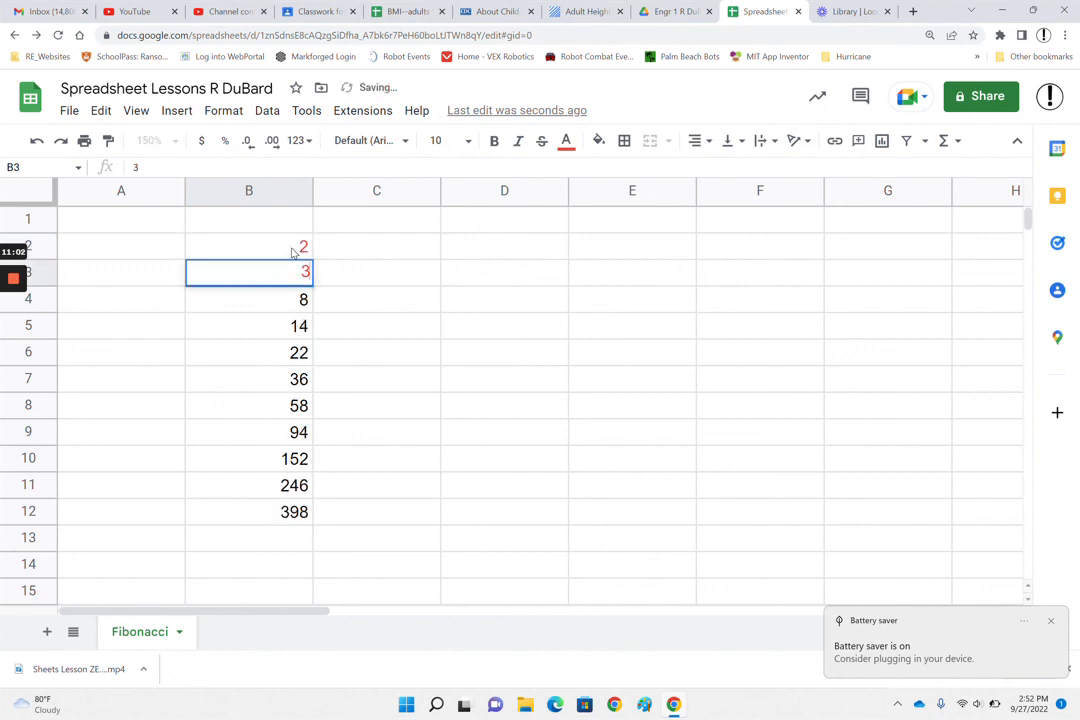
{"action": "key", "text": "Return"}
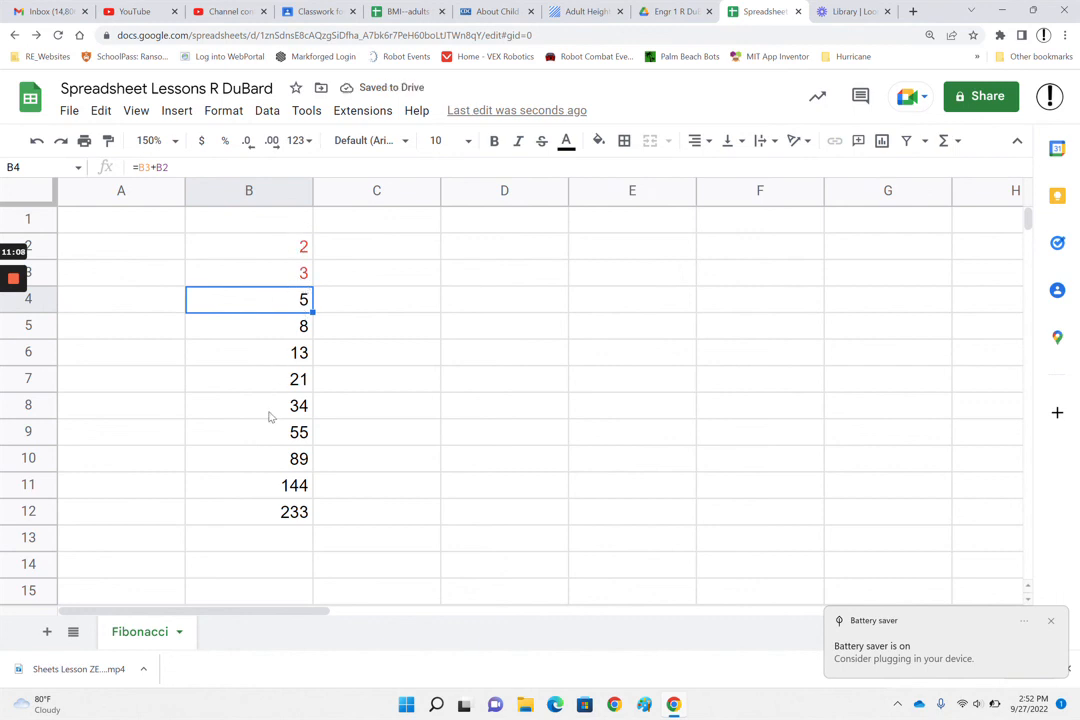
Step: Inspect starting cell B2 and the cell references in the formula of cell B4, leaving the formula unedited
{"action": "left_click", "coordinate": [308, 252]}
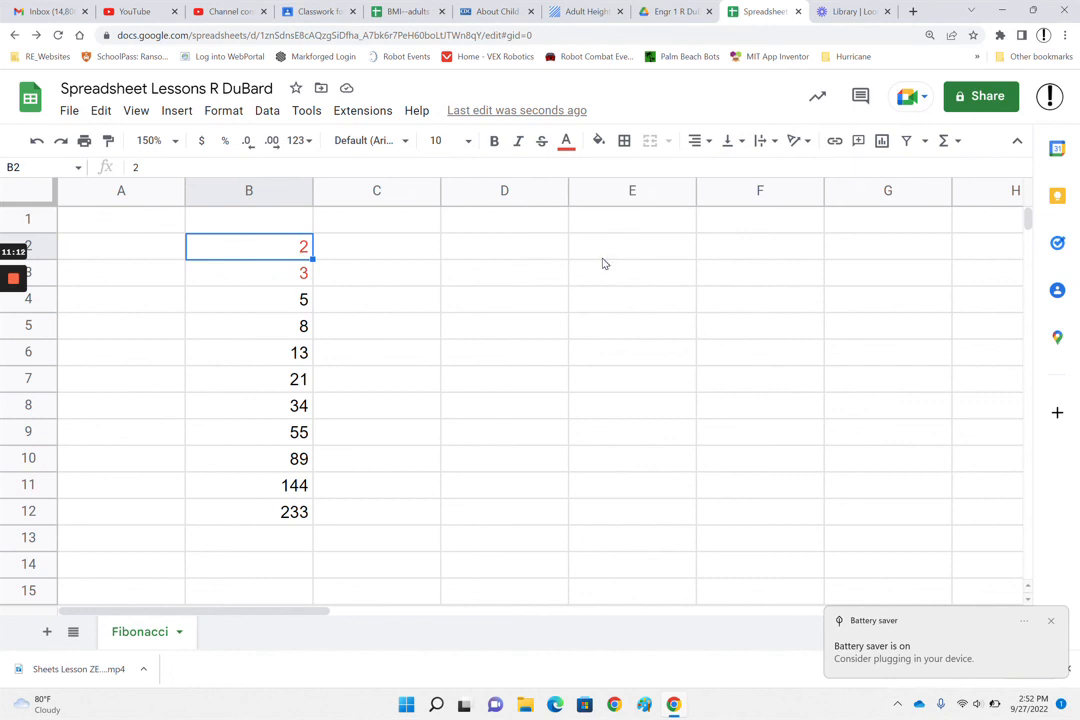
{"action": "double_click", "coordinate": [300, 299]}
{"action": "key", "text": "Escape"}
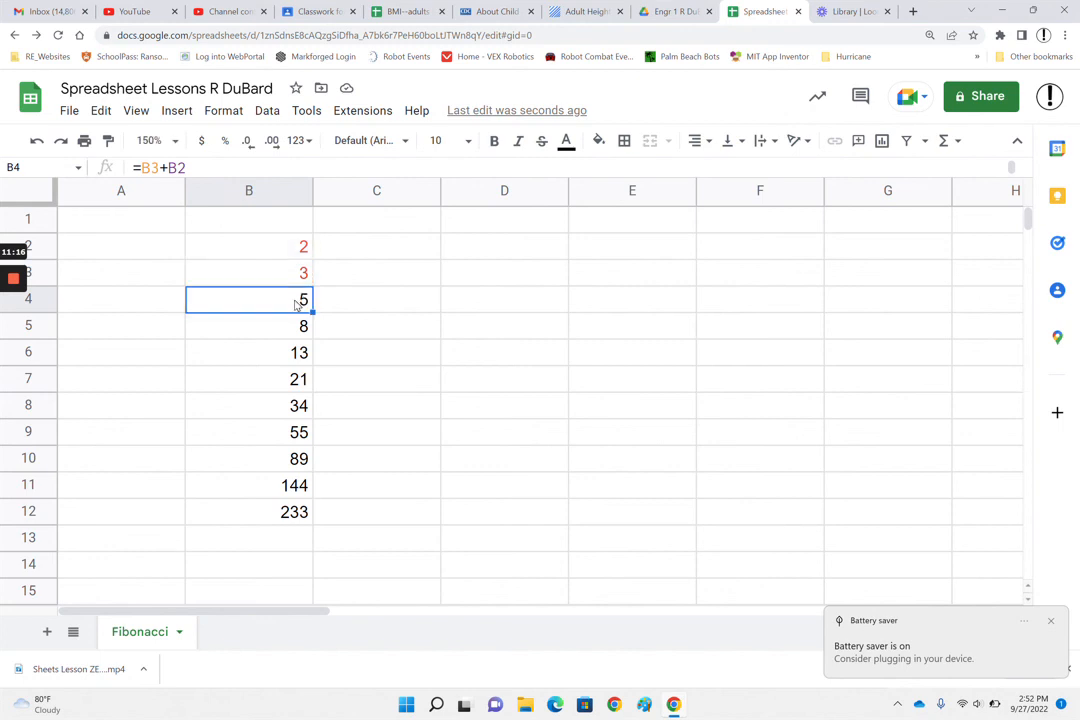
{"action": "left_click", "coordinate": [562, 311]}
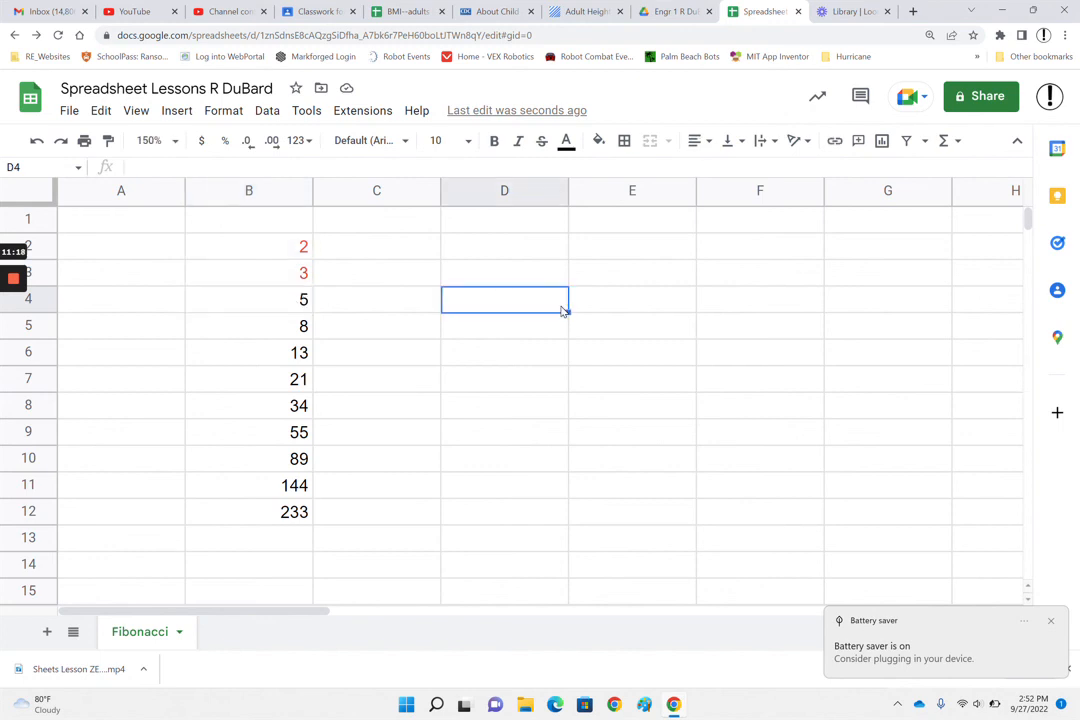